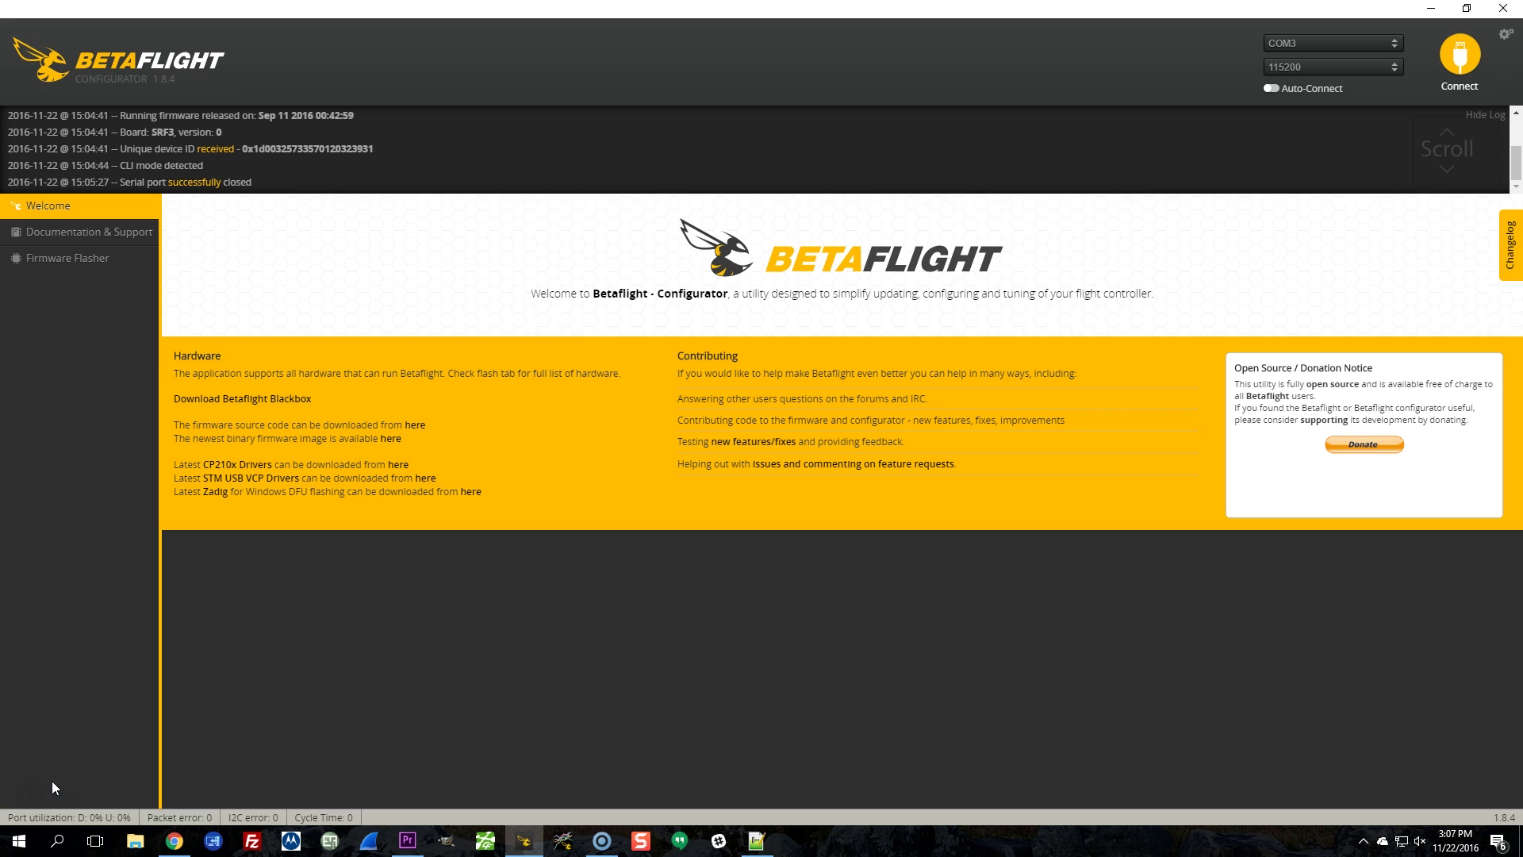
Connect to the flight controller and run the version command in its command line interface
left_click(1459, 54)
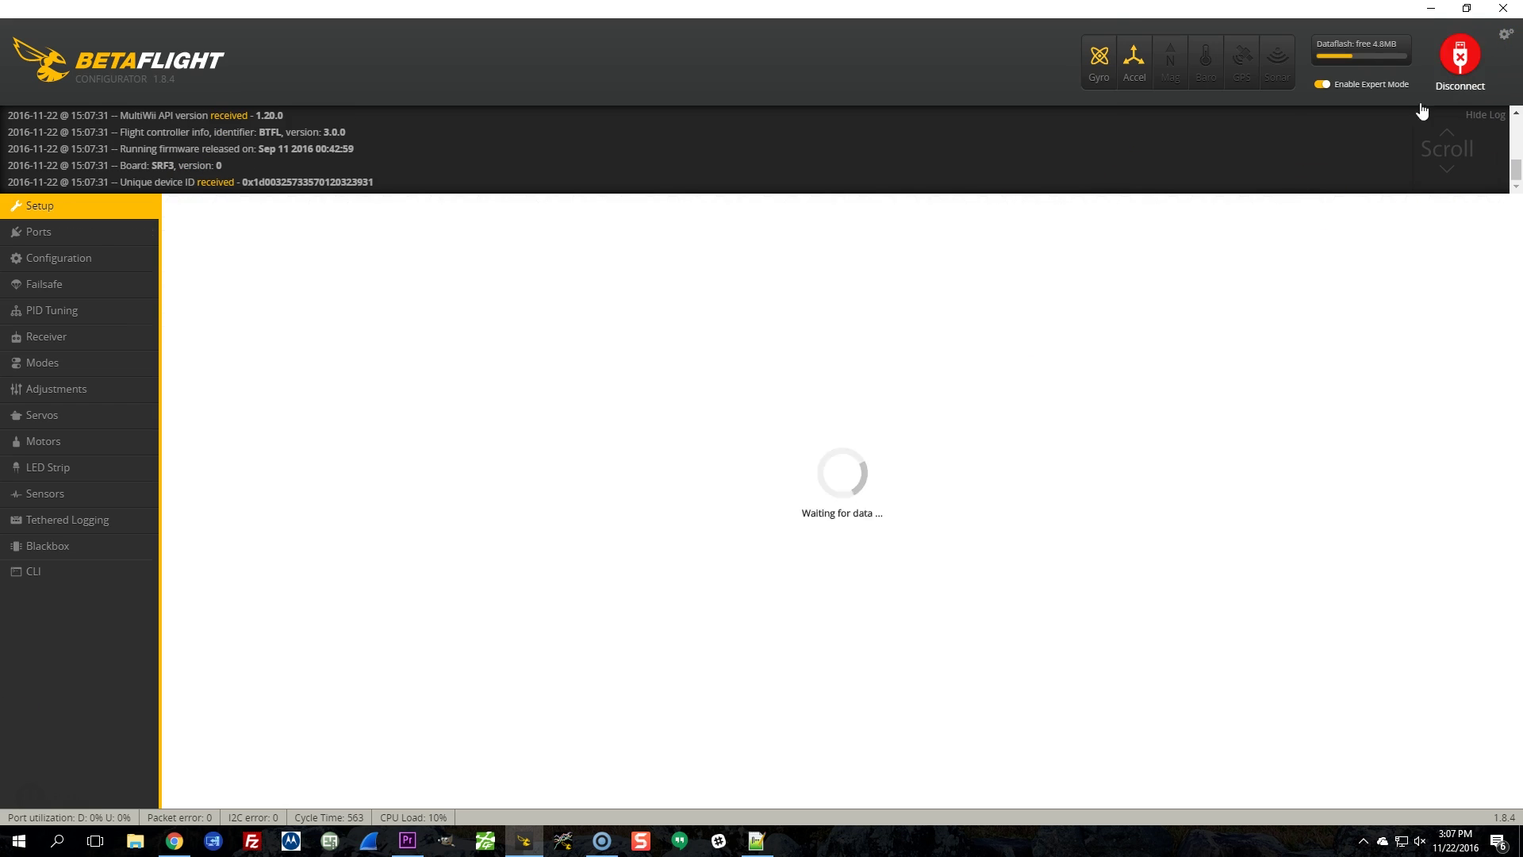
left_click(60, 564)
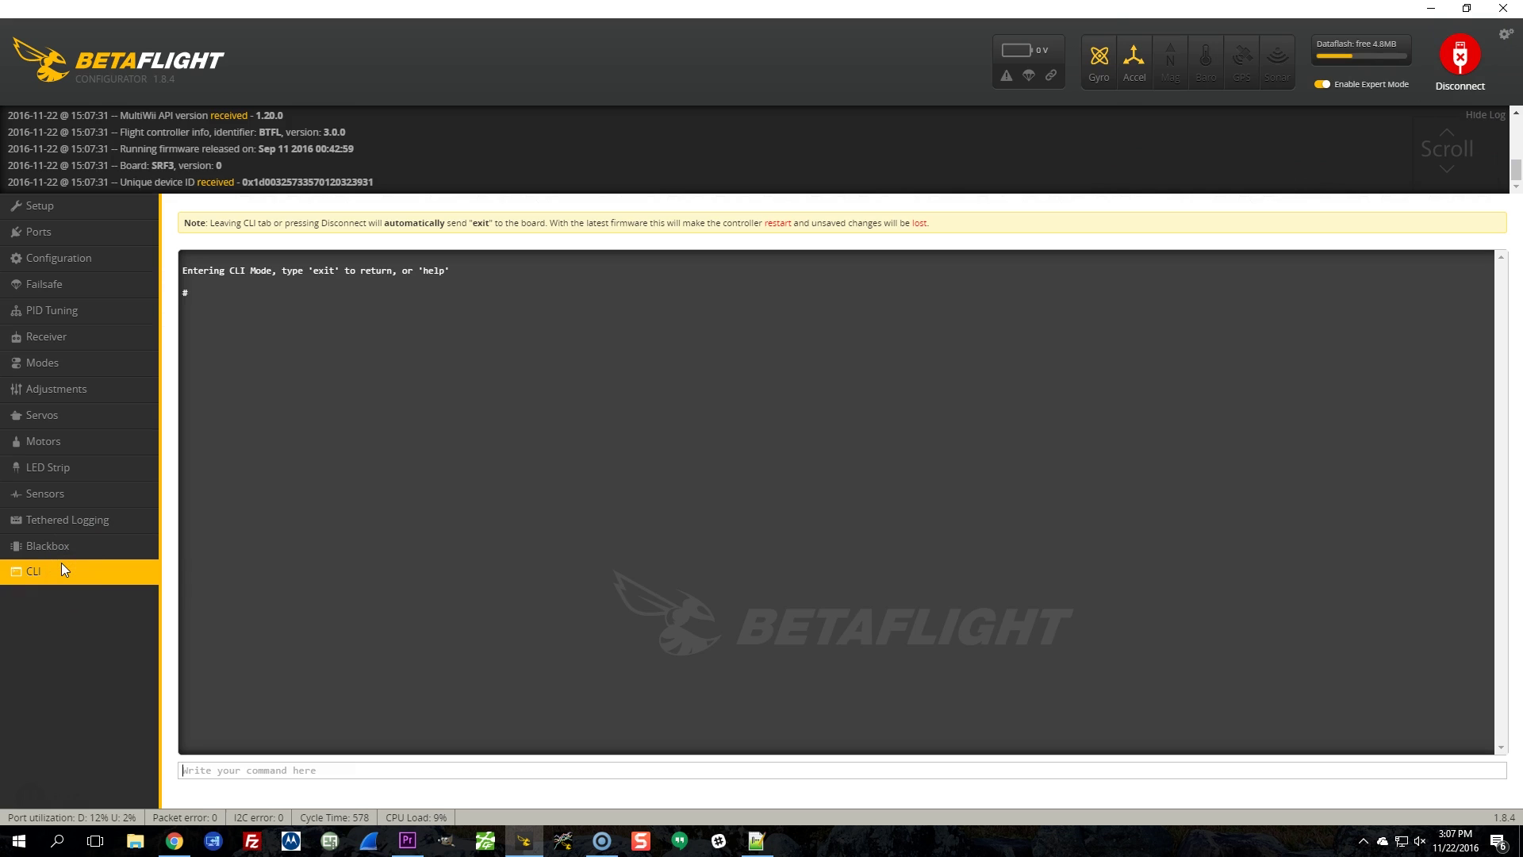
type("version")
key("Return")
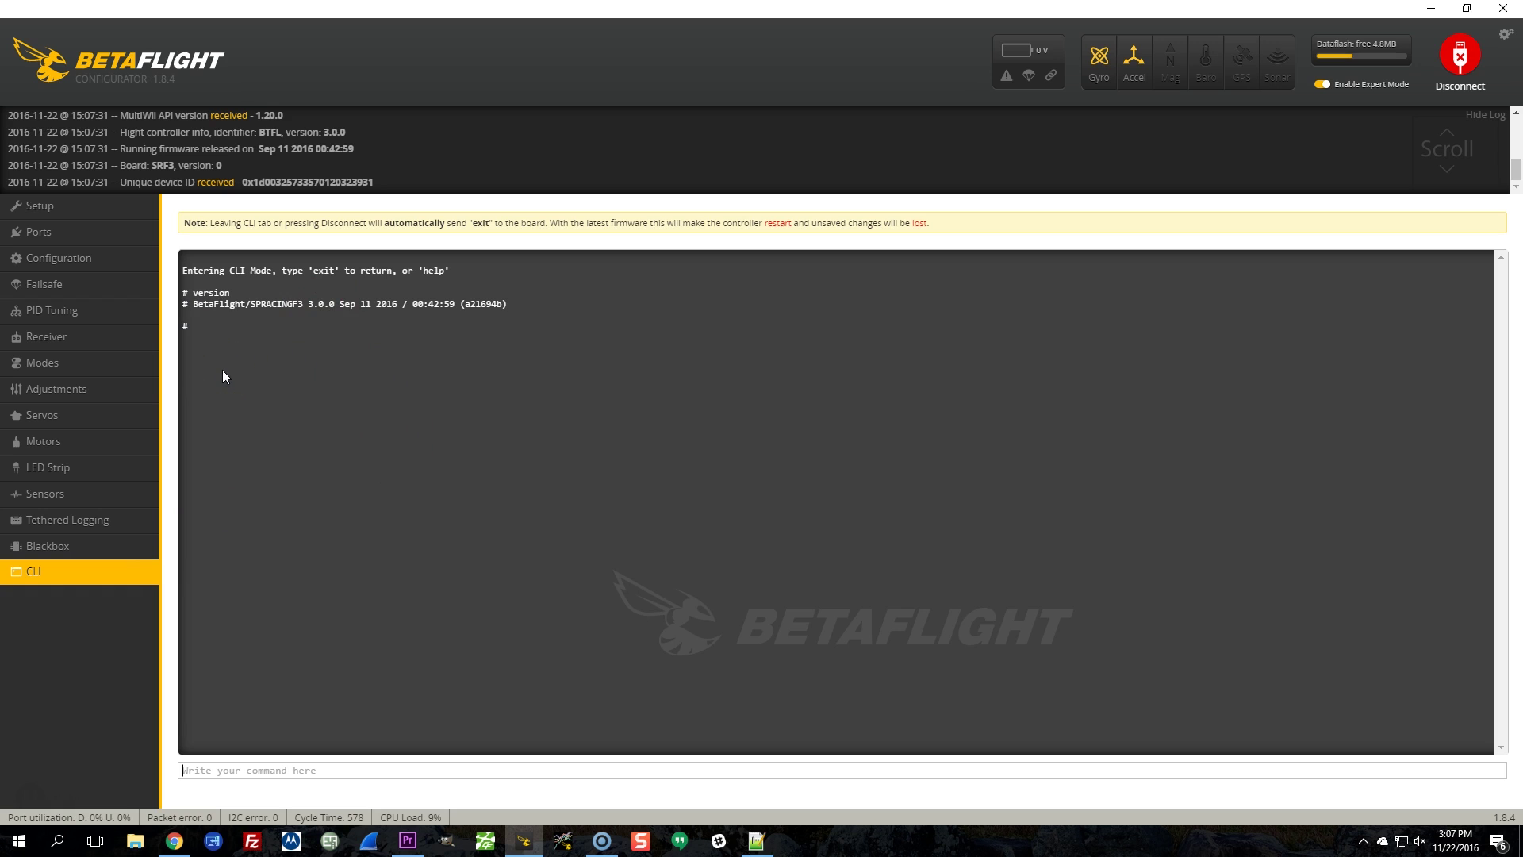
Run the diff command and select its complete output, from the version header to the tpa_rate setting
type("diff")
key("Return")
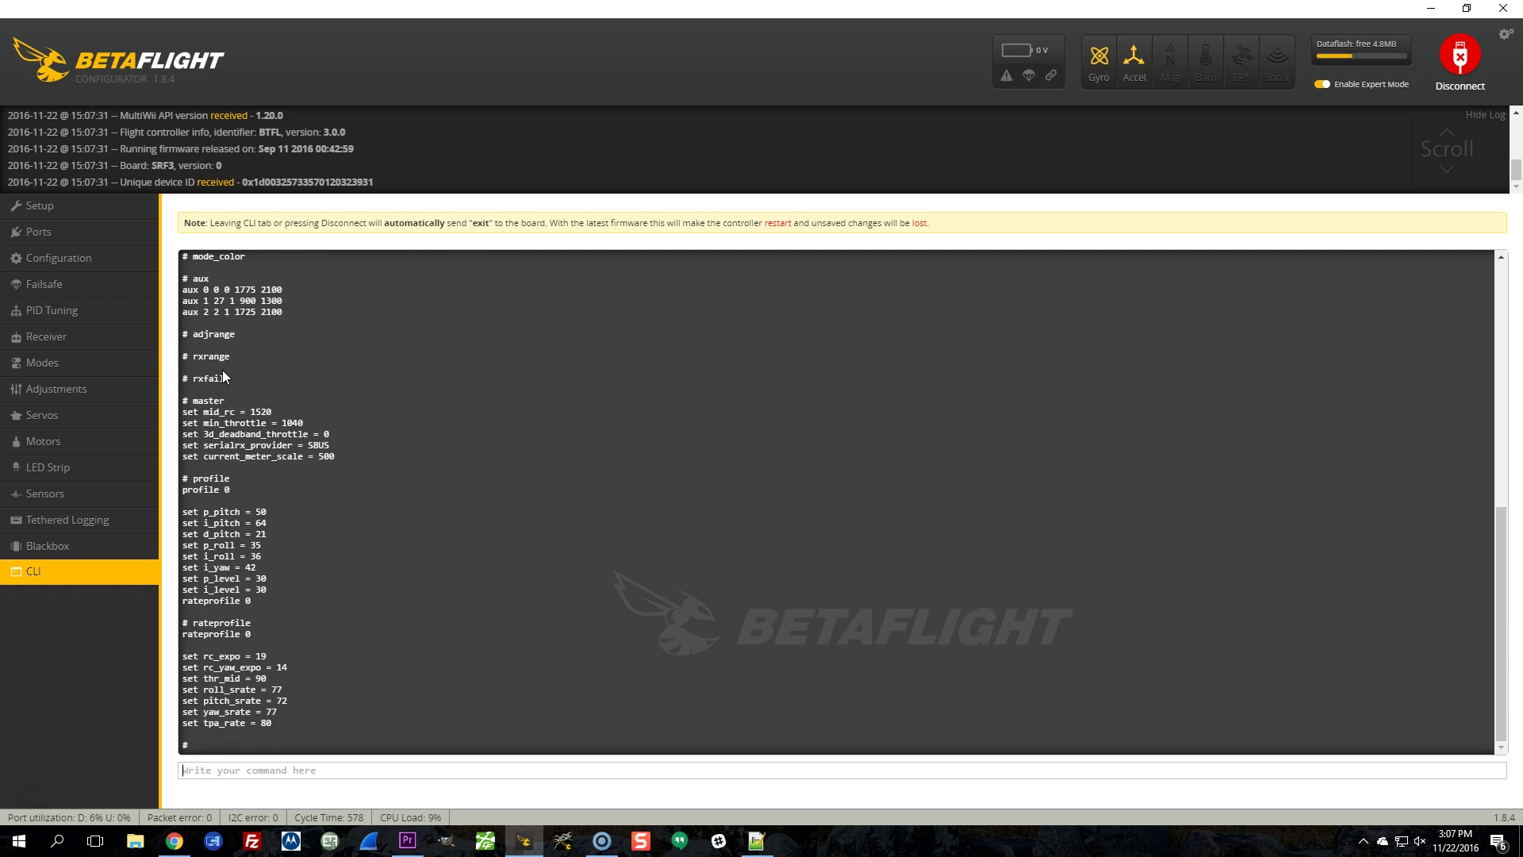
left_click_drag(286, 725, 182, 351)
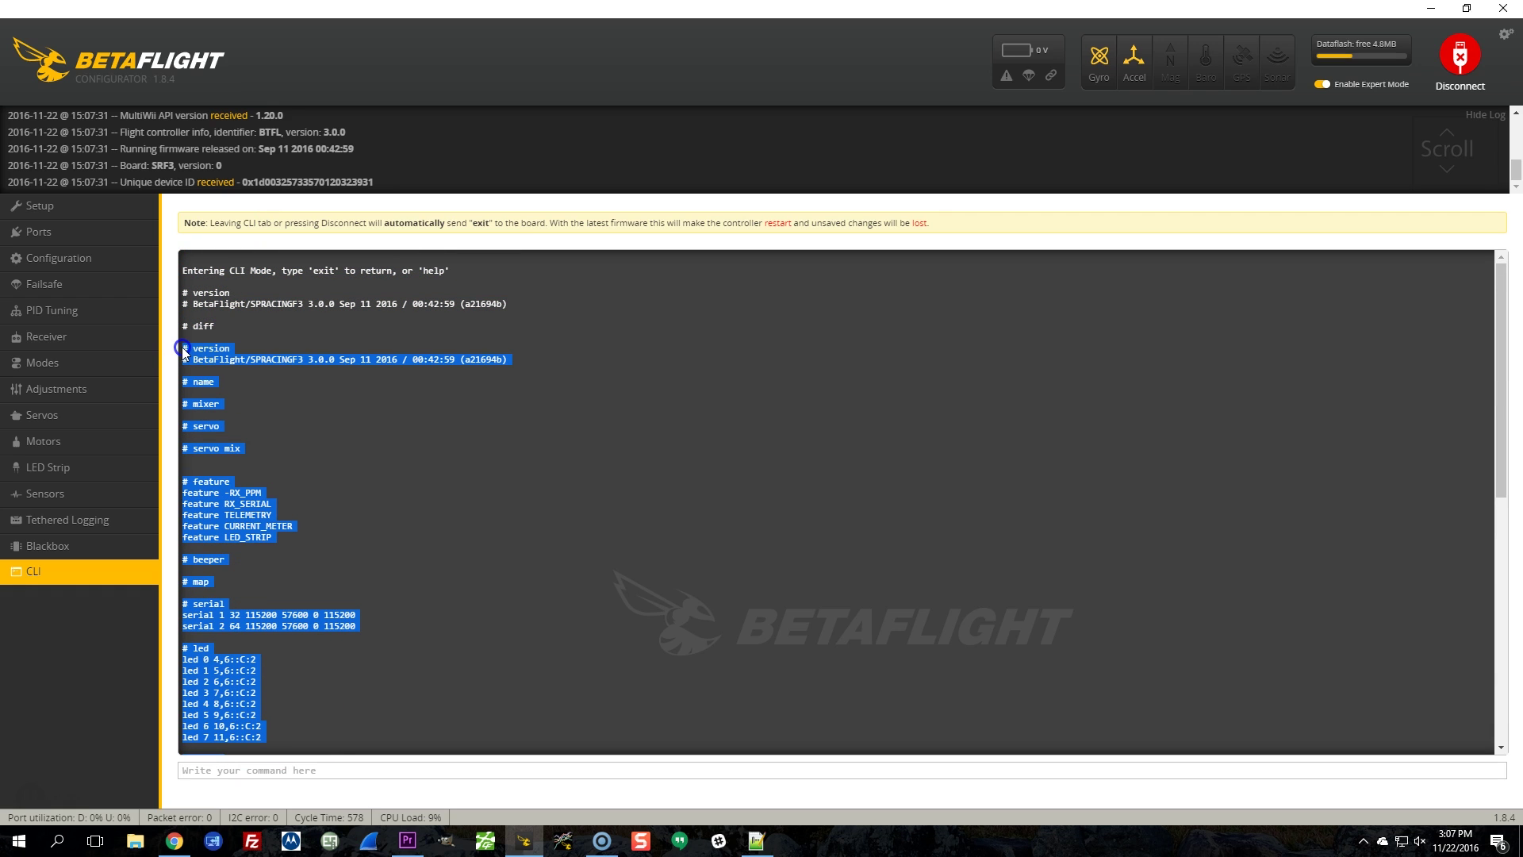
Launch Notepad++ and paste the copied diff output into a new document
key("super+r")
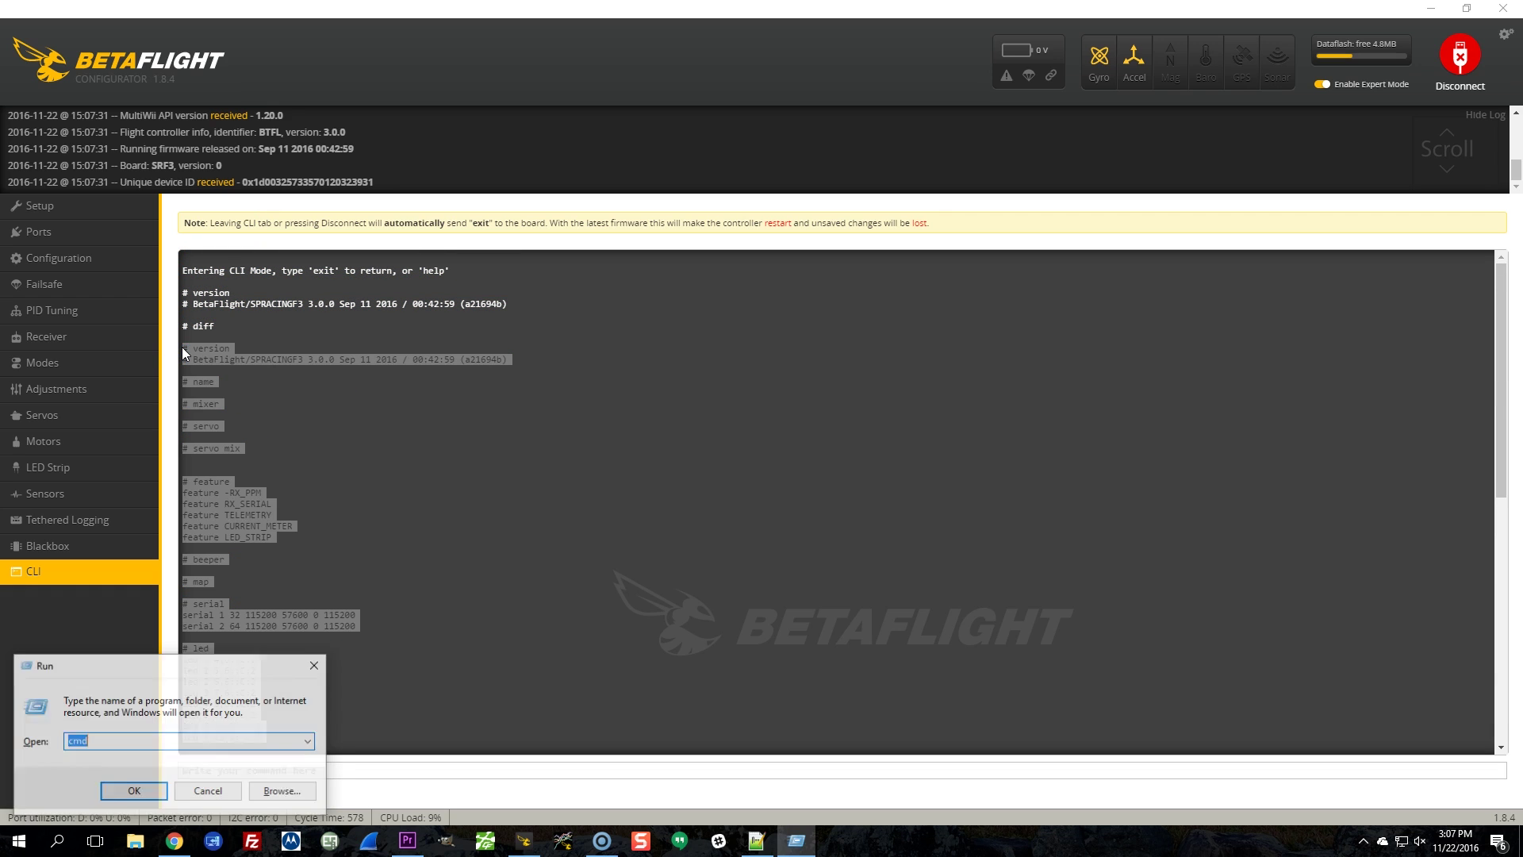
type("notepad++")
key("Return")
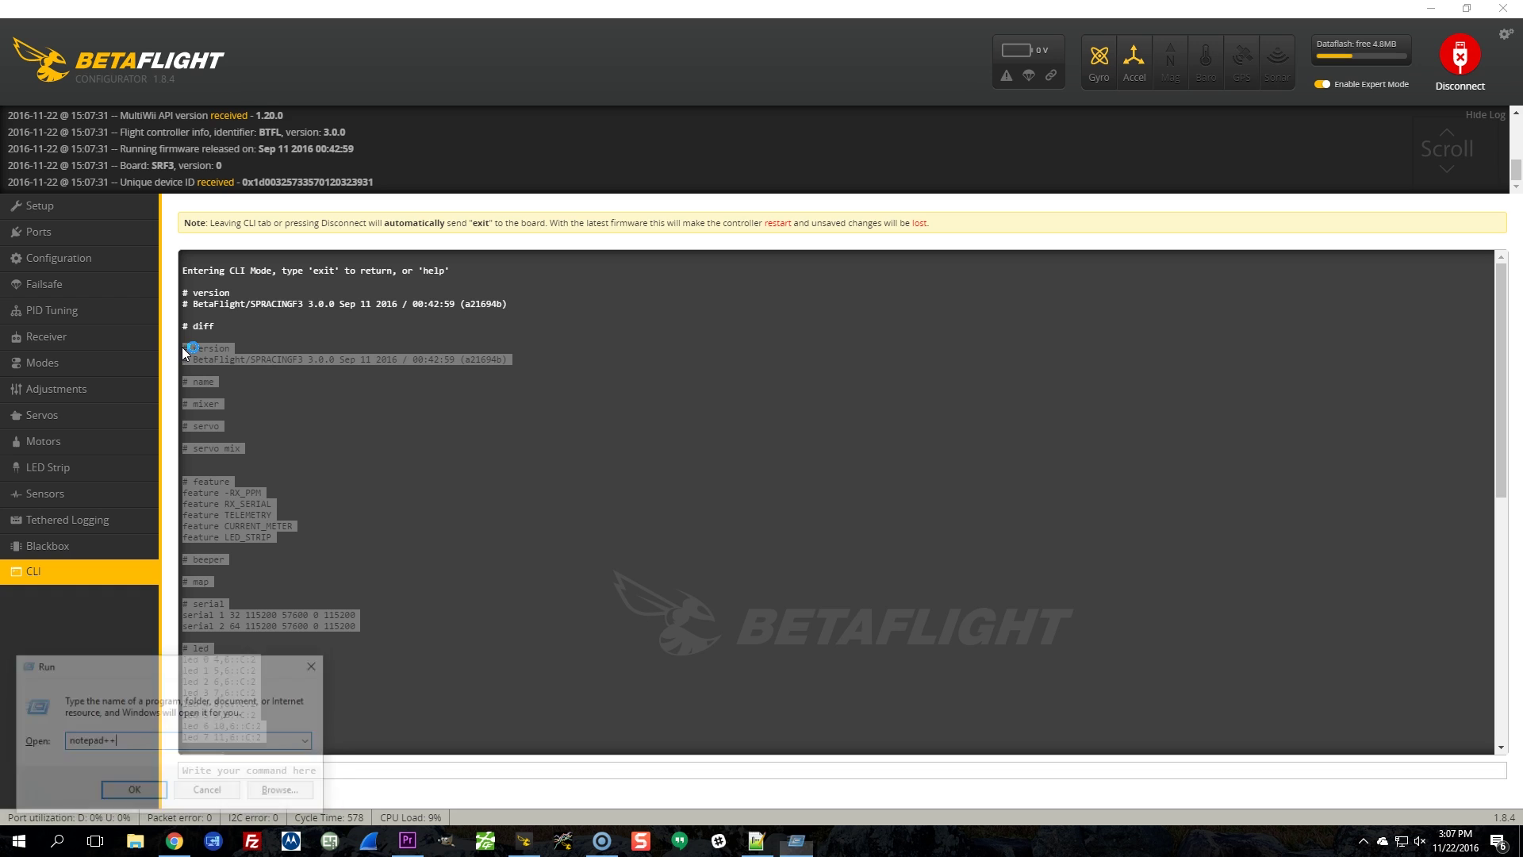
key("ctrl+n")
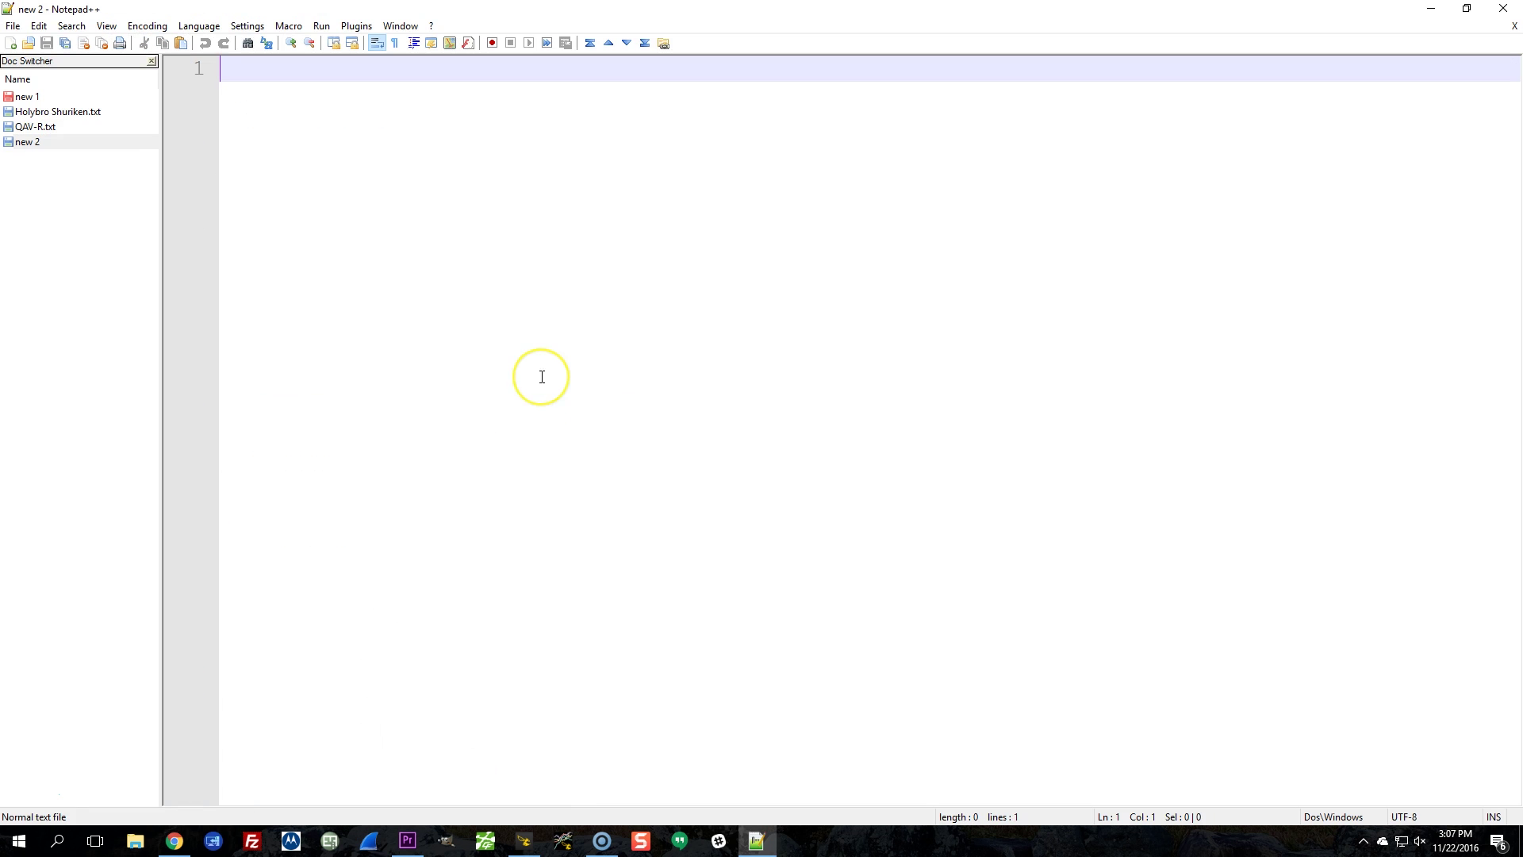
key("ctrl+v")
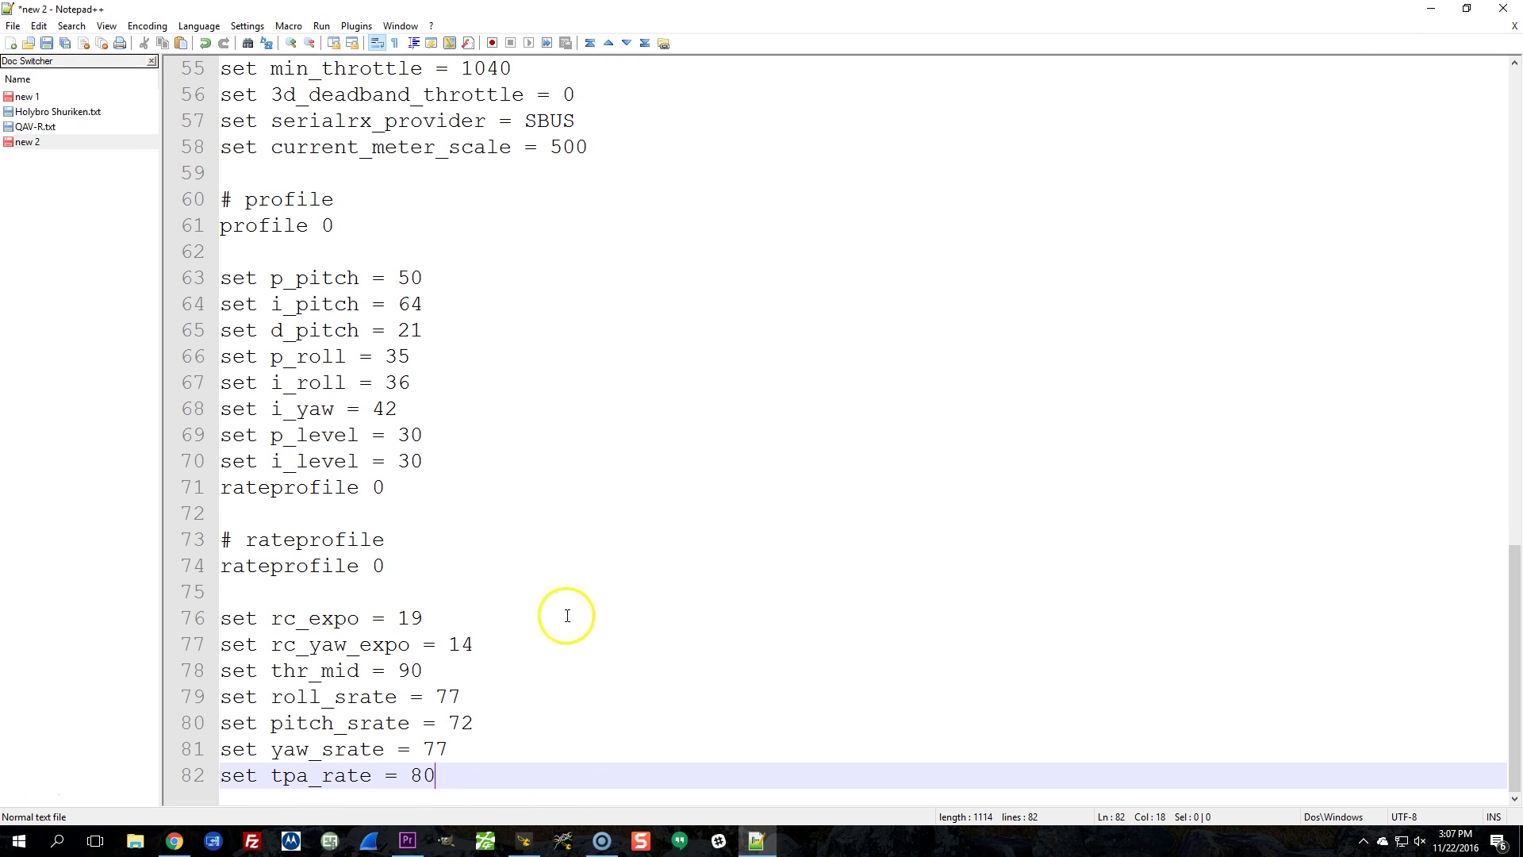
left_click(636, 650)
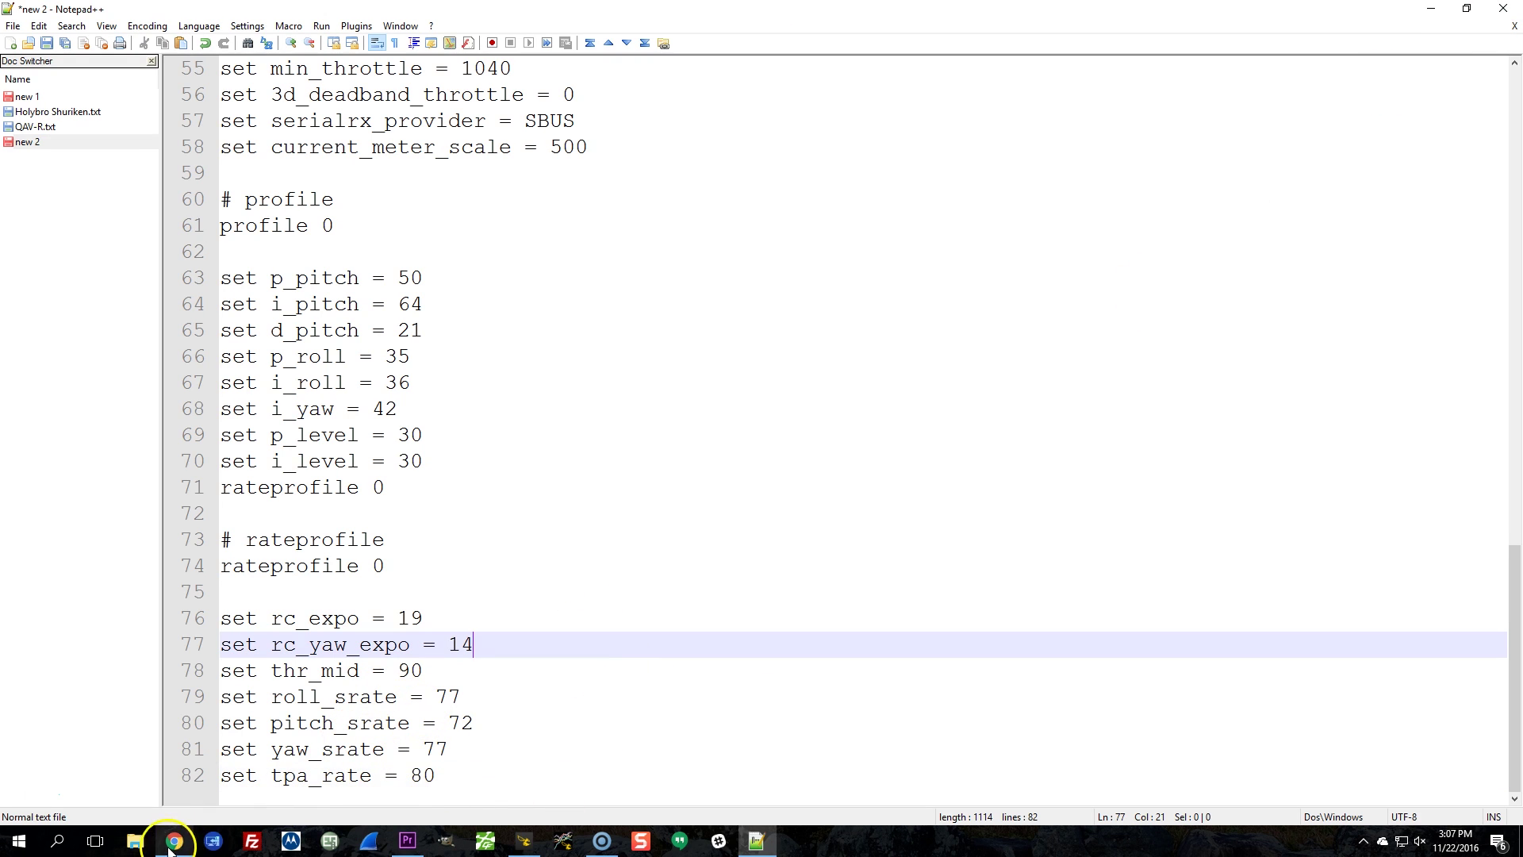
Switch back to Betaflight Configurator, disconnect the flight controller and check the available serial ports
left_click(524, 841)
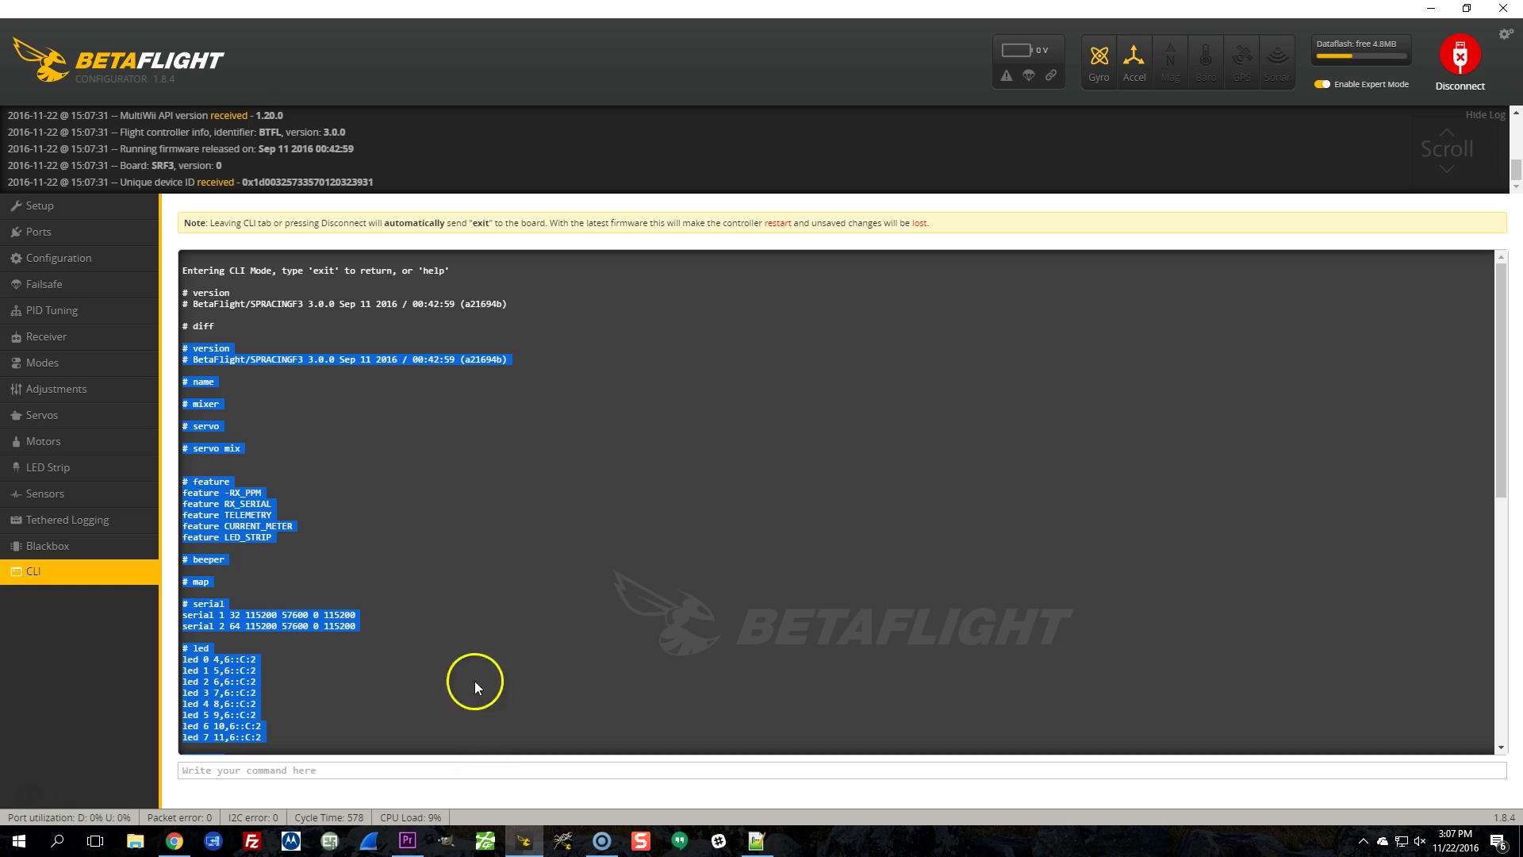
left_click(469, 568)
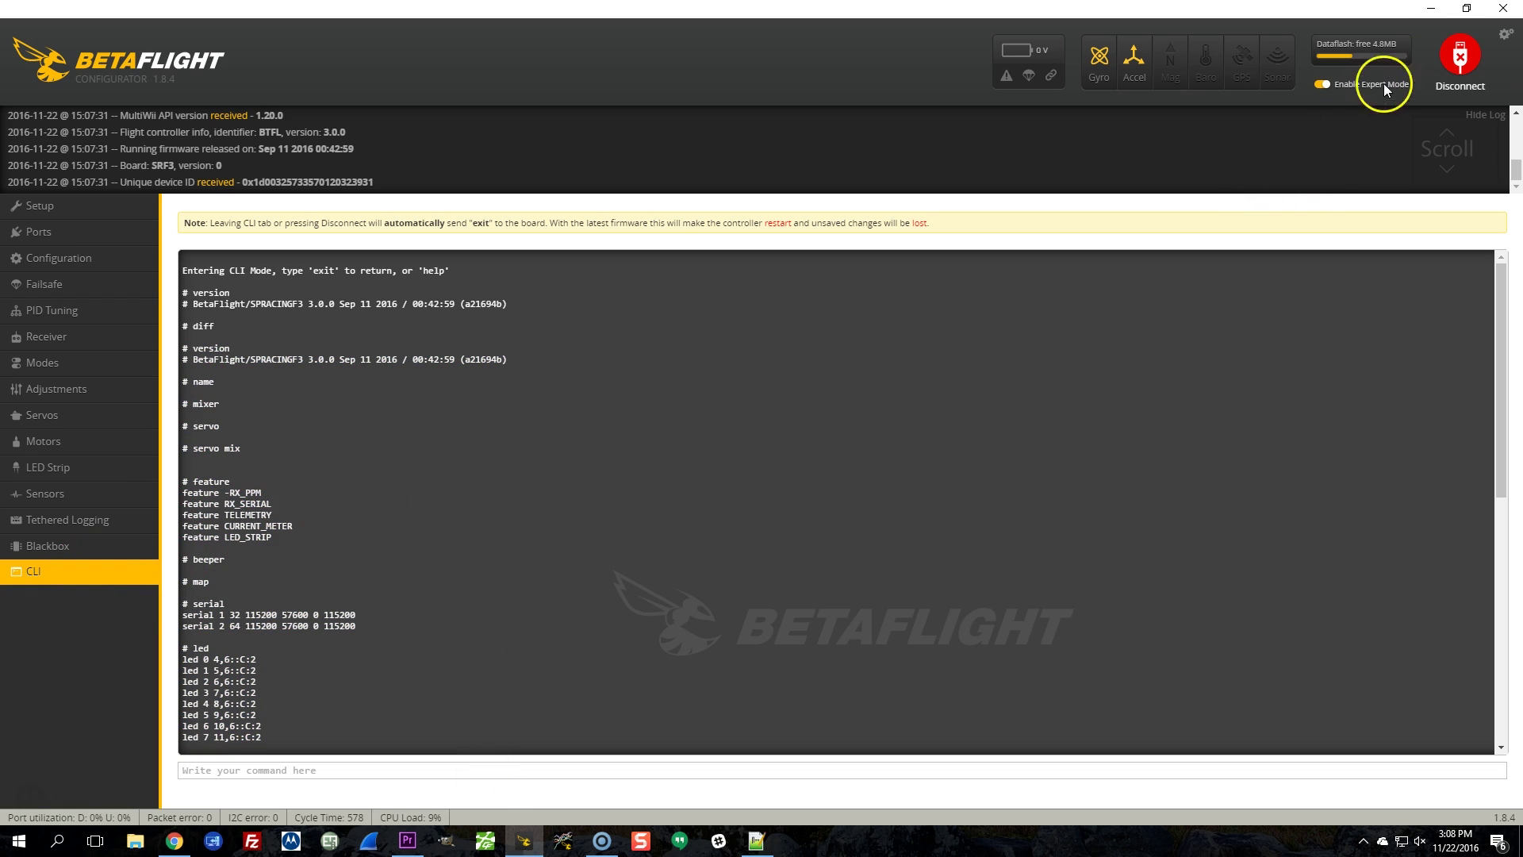
left_click(1455, 57)
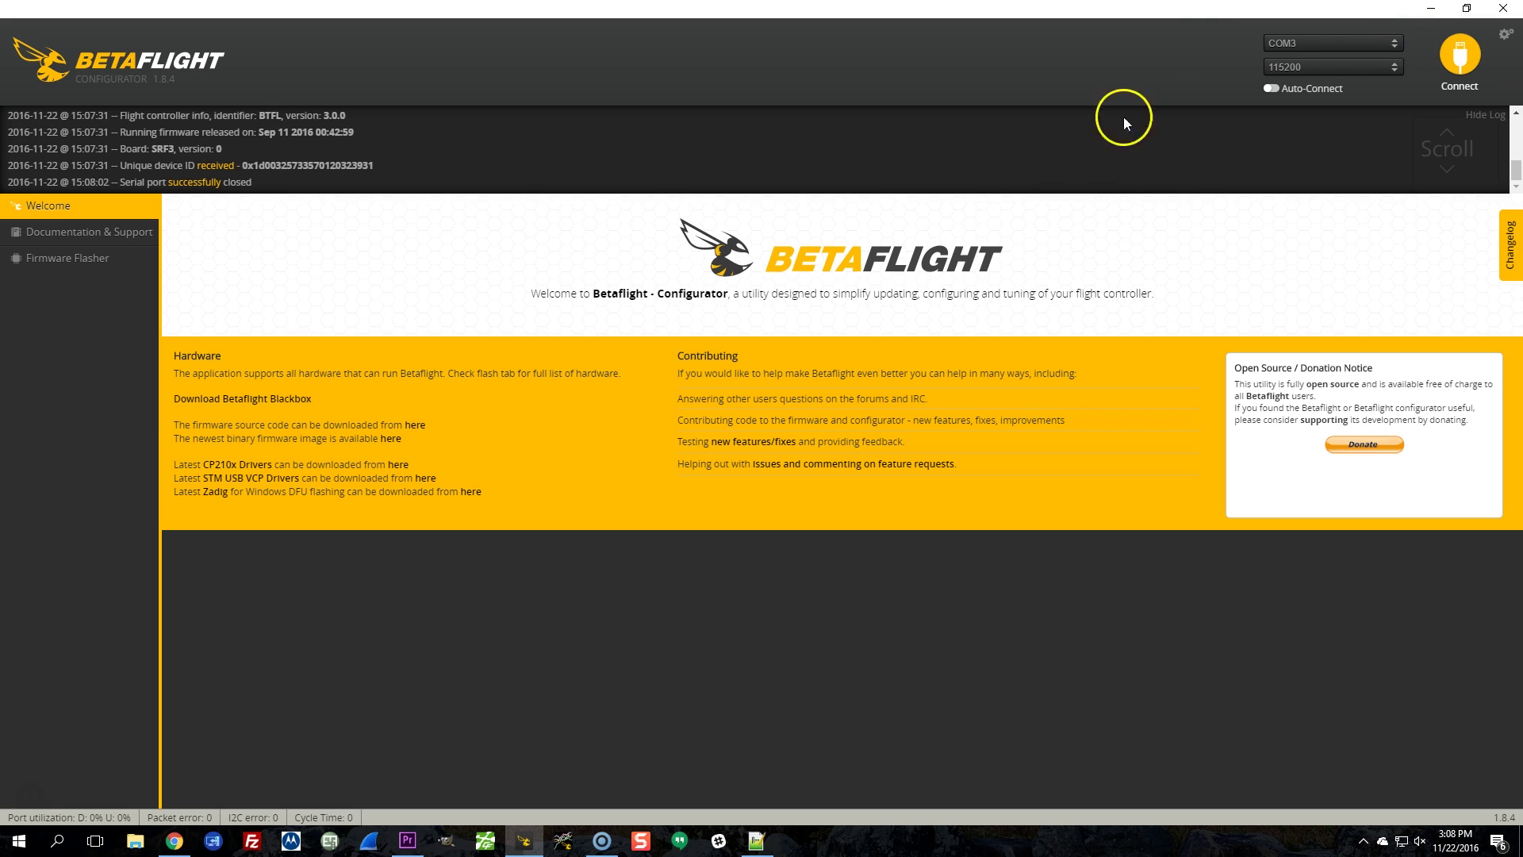
left_click(1293, 44)
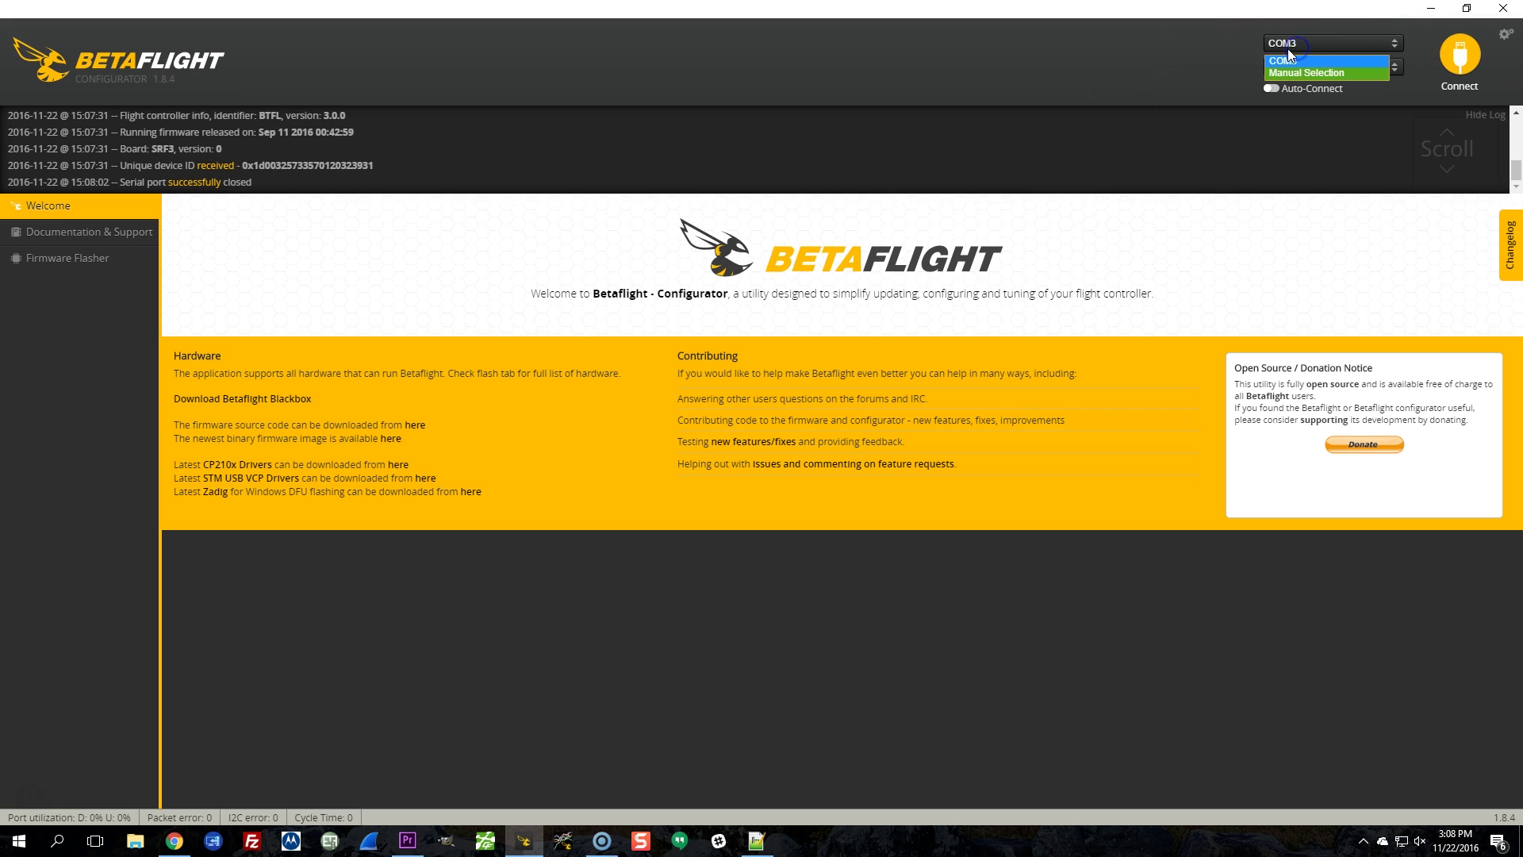
left_click(1237, 52)
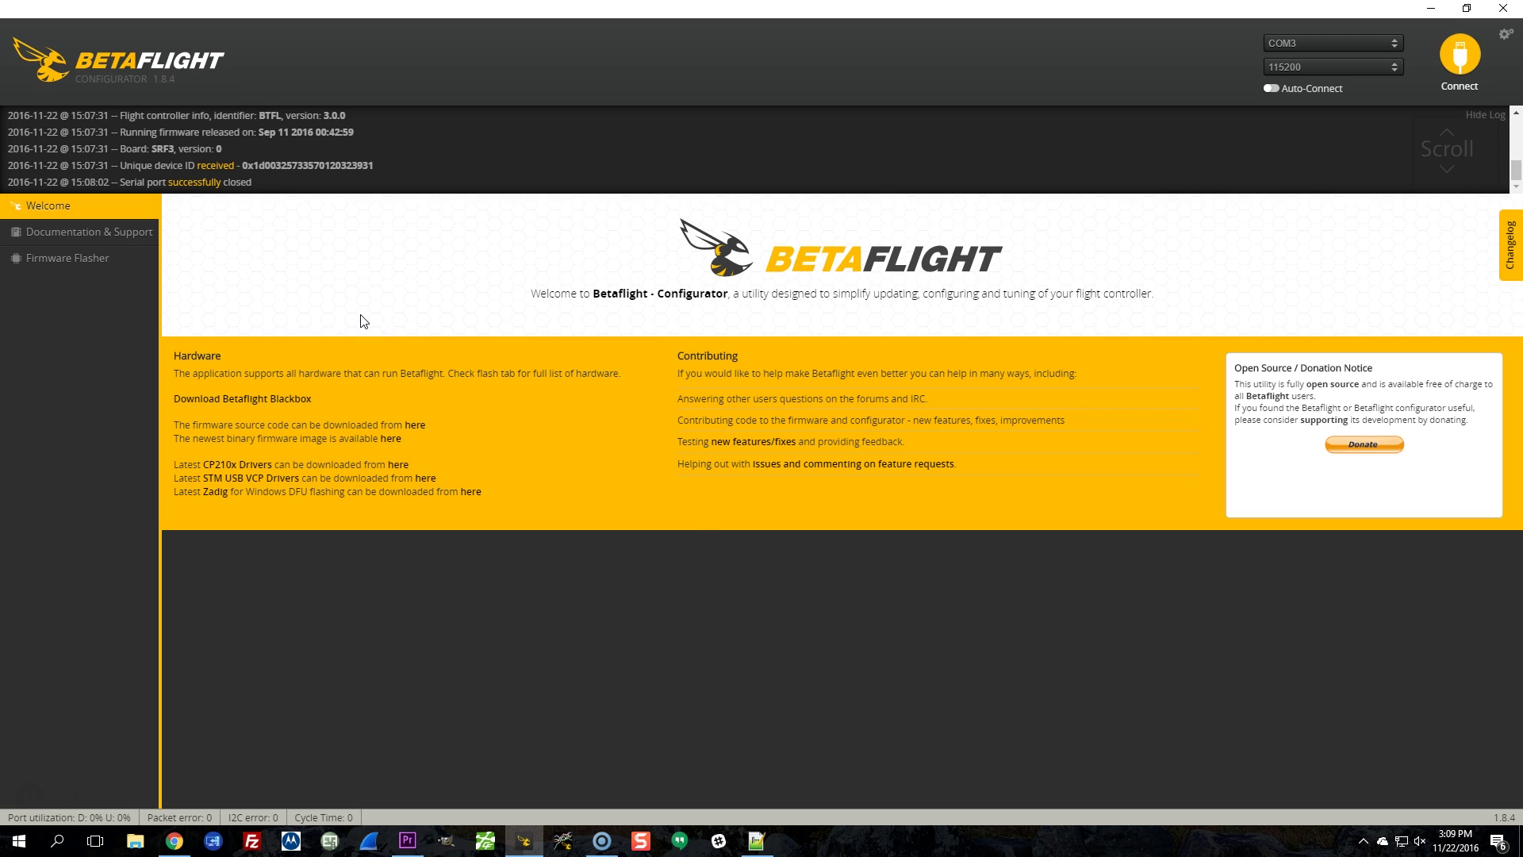
Open the Firmware Flasher and show the list of available boards
left_click(326, 323)
left_click(93, 257)
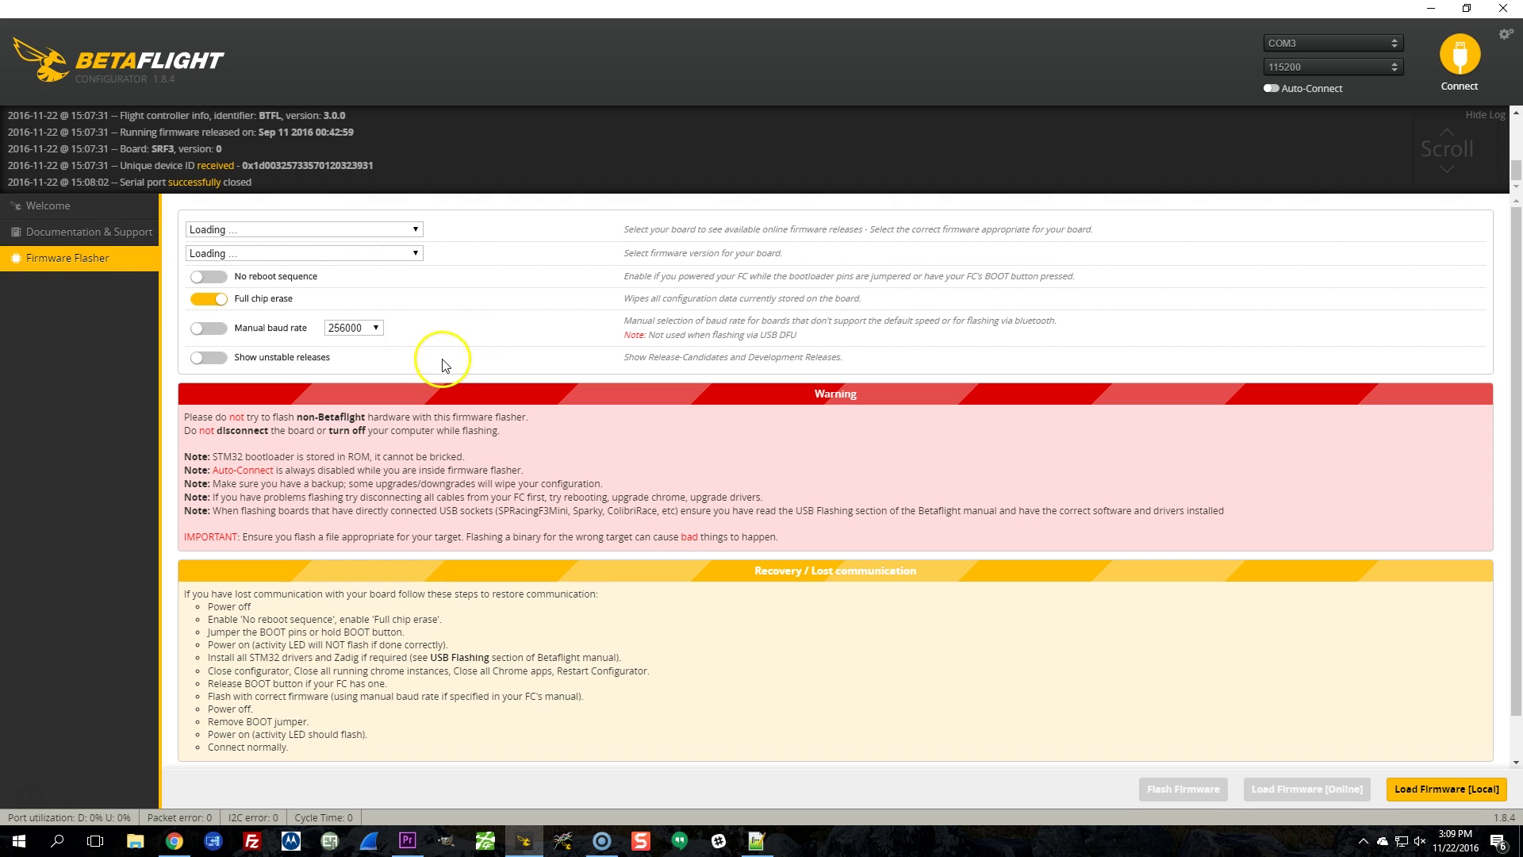
left_click(268, 228)
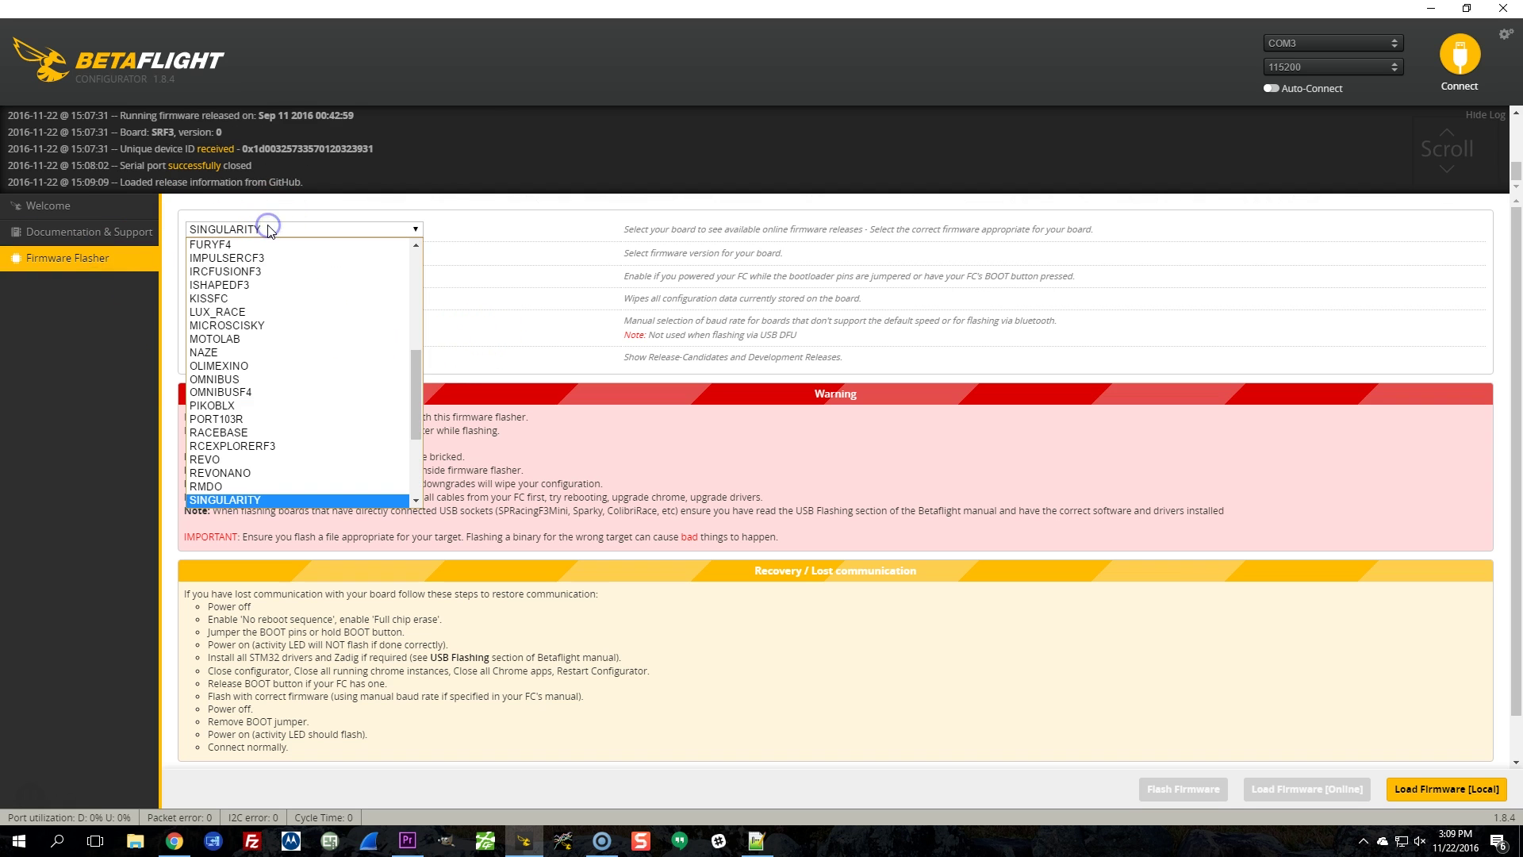
Switch to Notepad++ and look up the board target name in the version line of the pasted diff
left_click(758, 841)
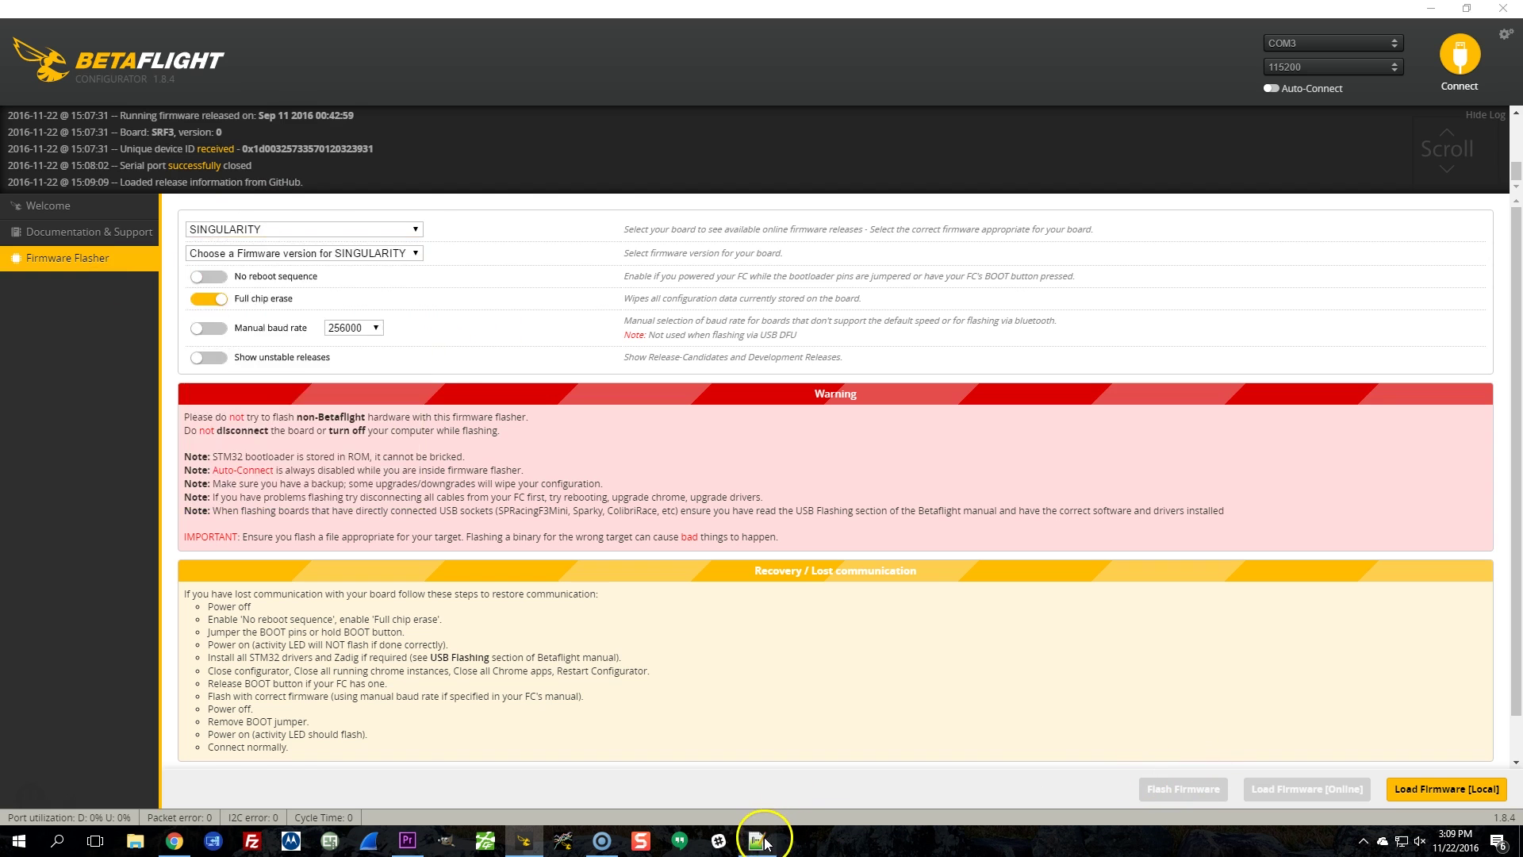
scroll(459, 306, "up", 15)
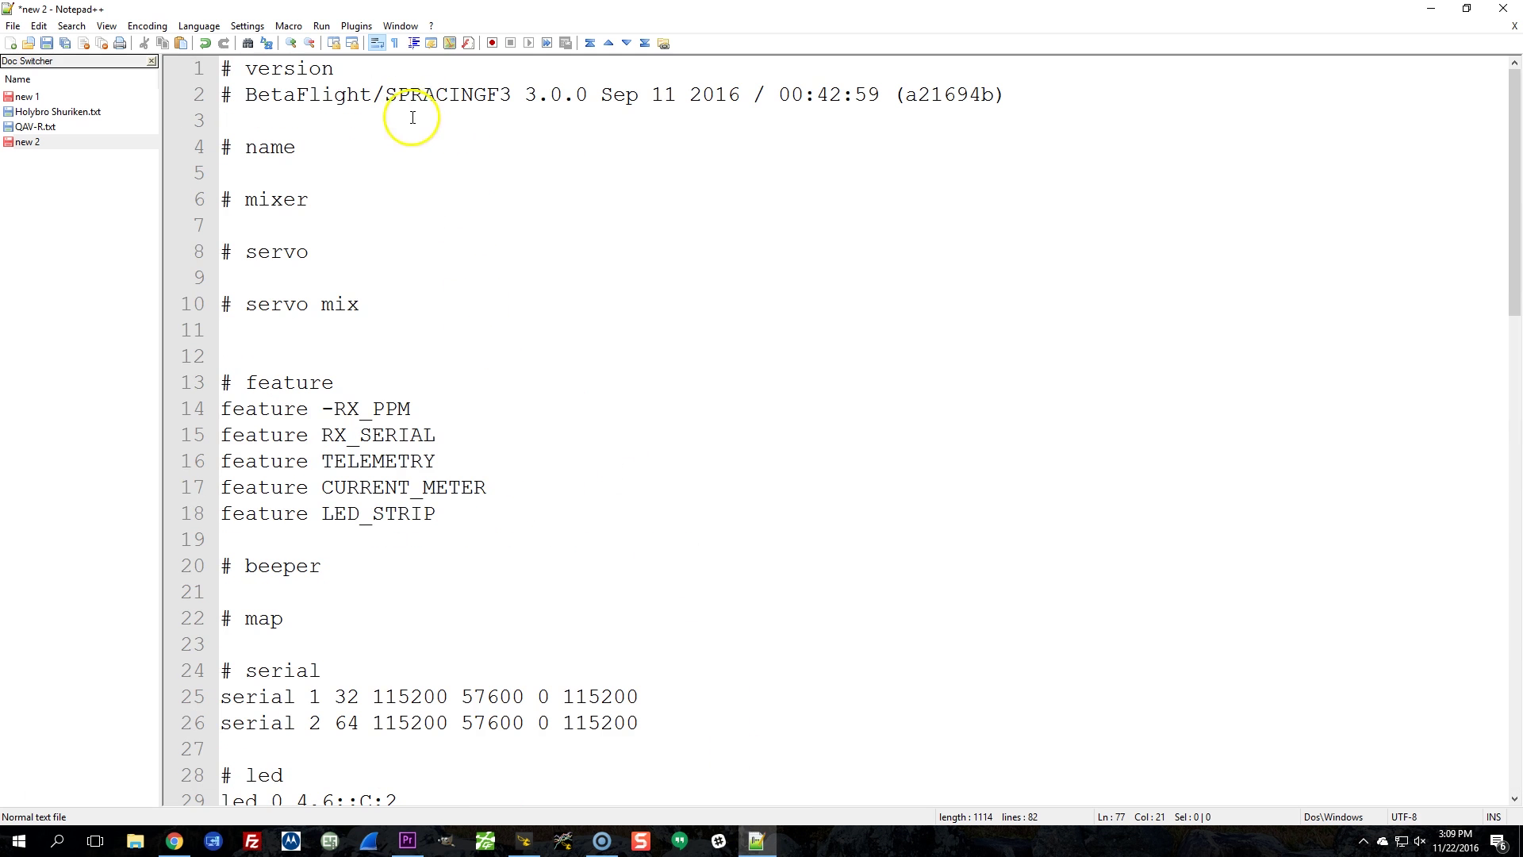
left_click_drag(385, 94, 524, 95)
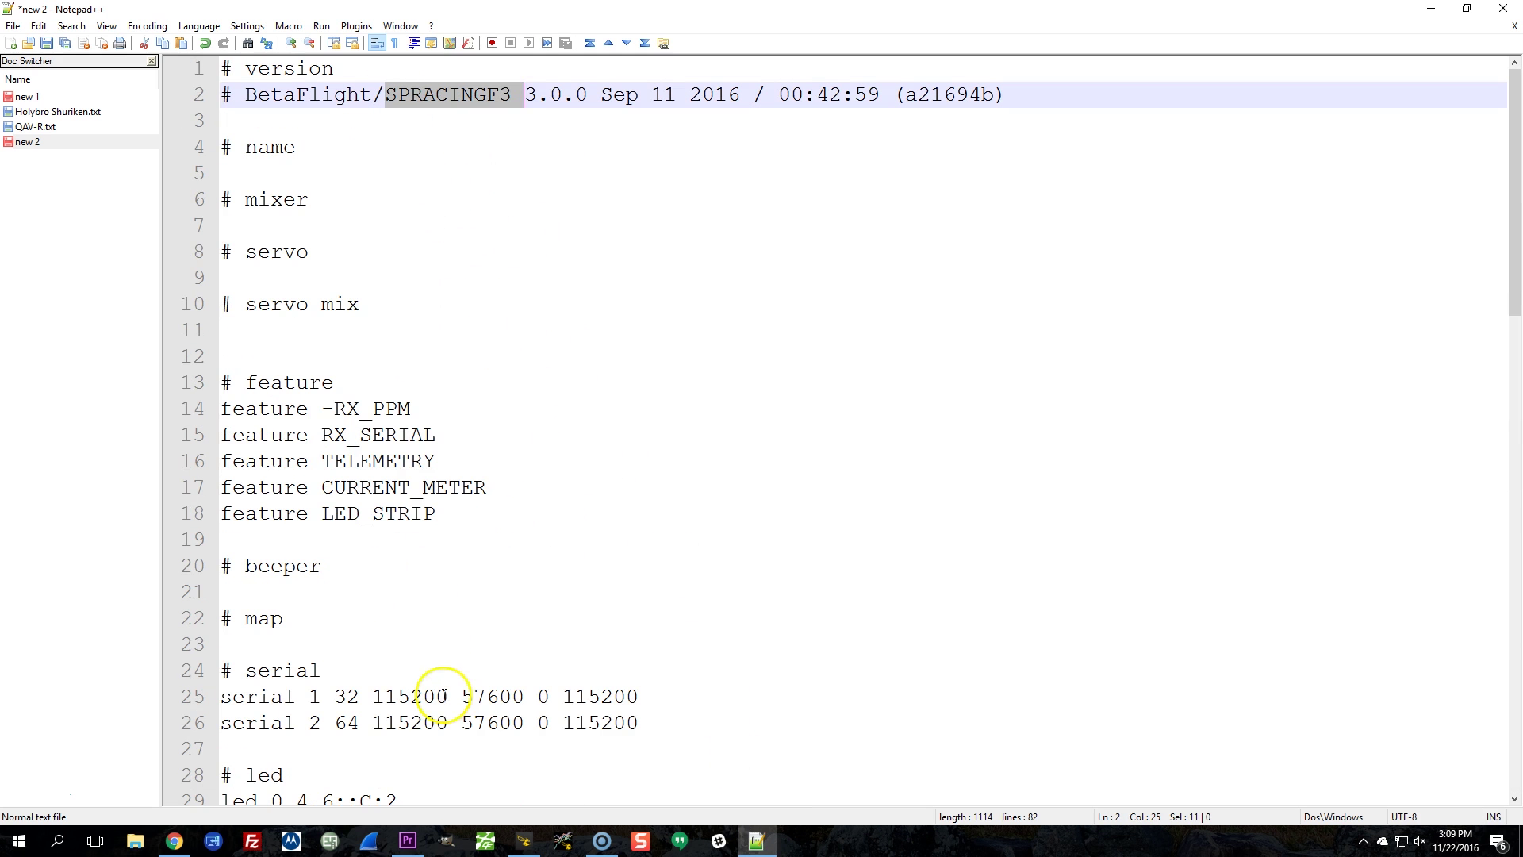
In Betaflight Configurator, choose the SPRACINGF3 board and the stable 3.0.1 firmware dated 18-10-2016
left_click(525, 841)
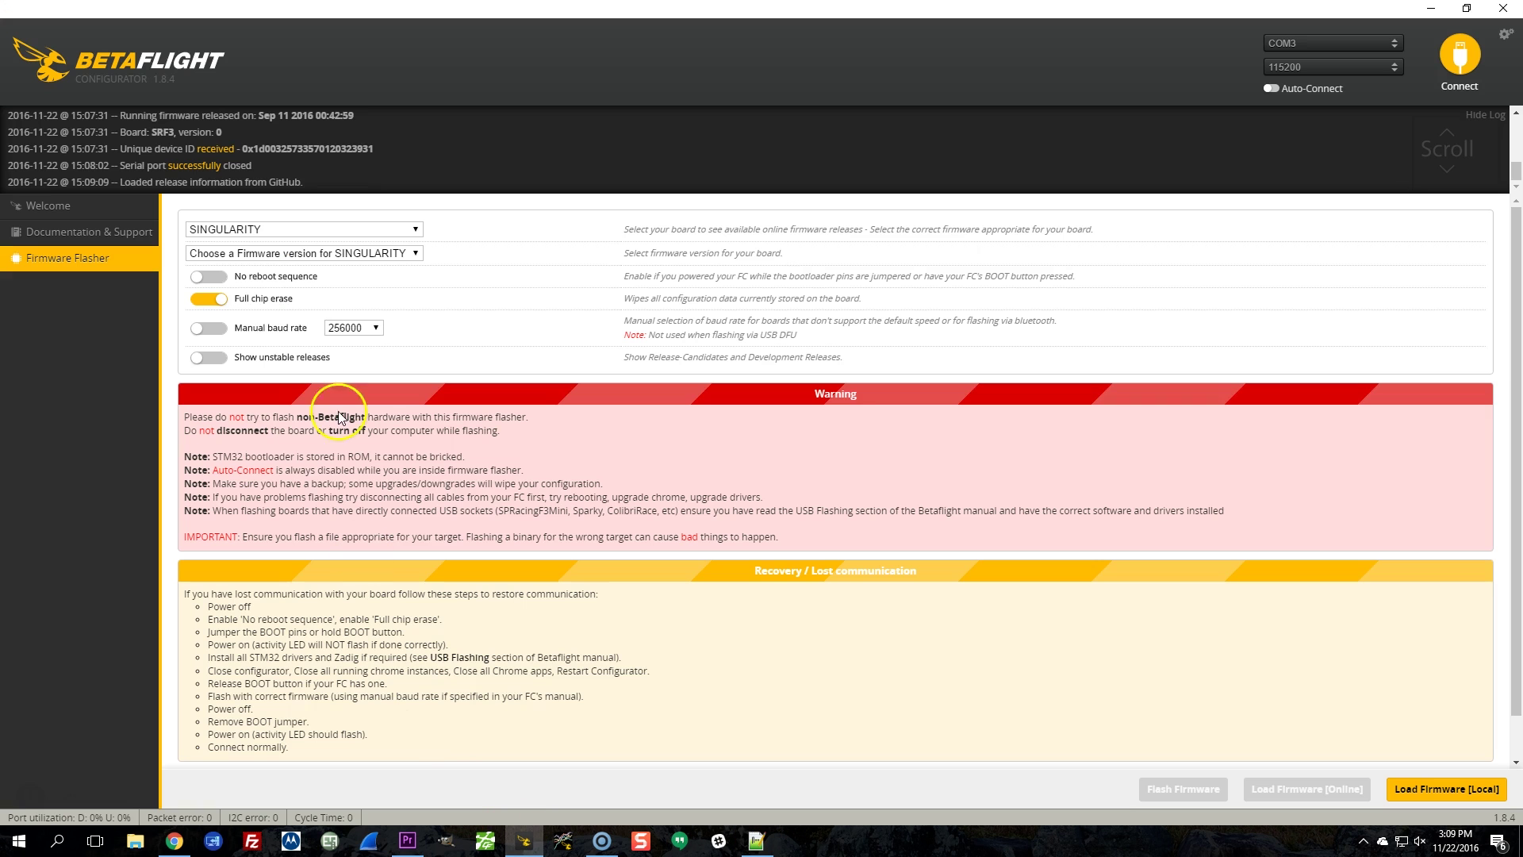
left_click(250, 228)
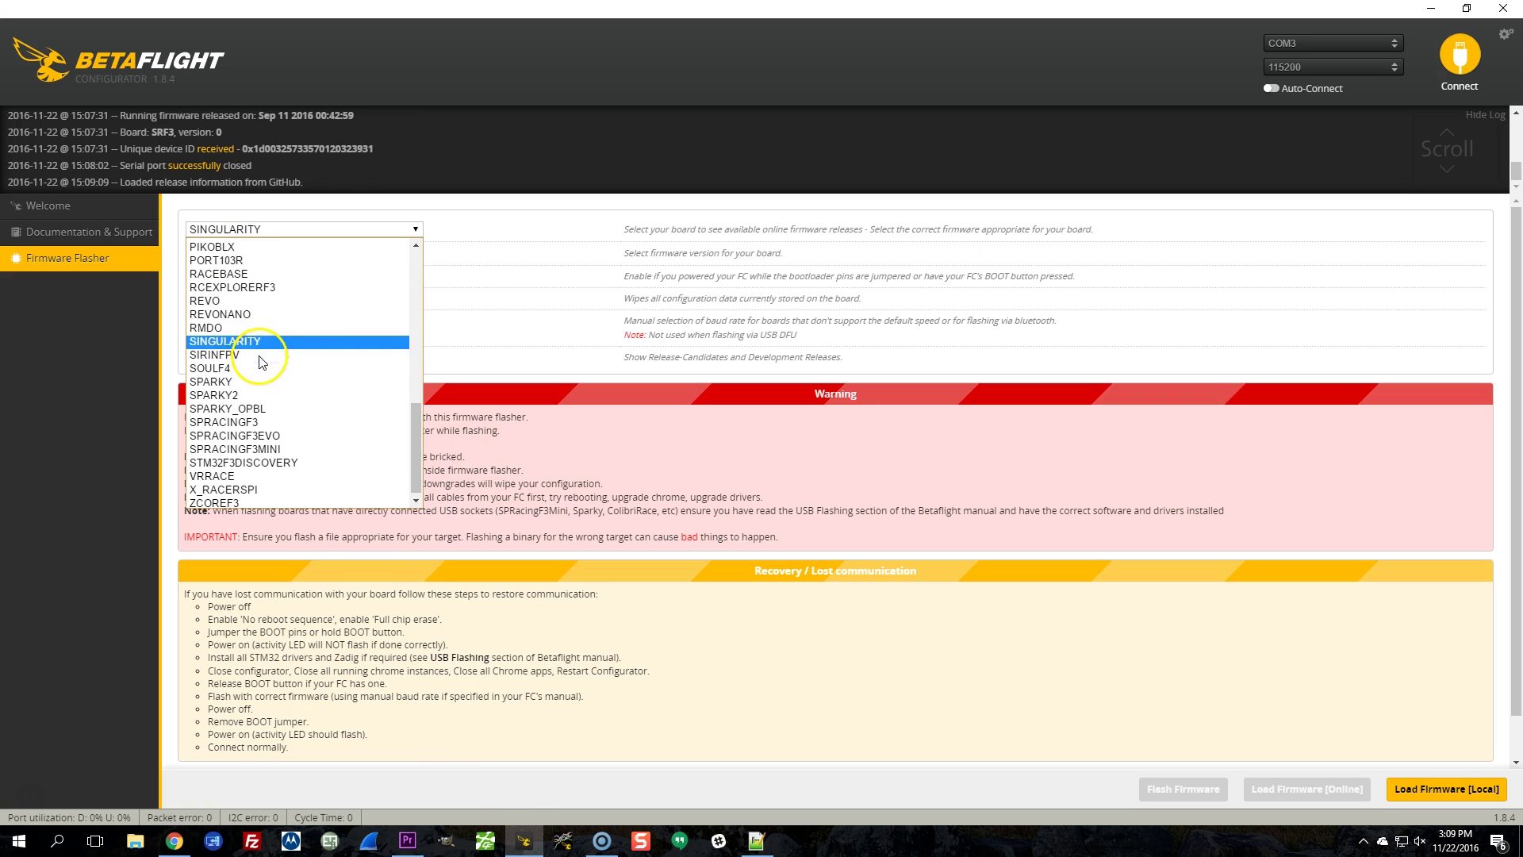
left_click(245, 422)
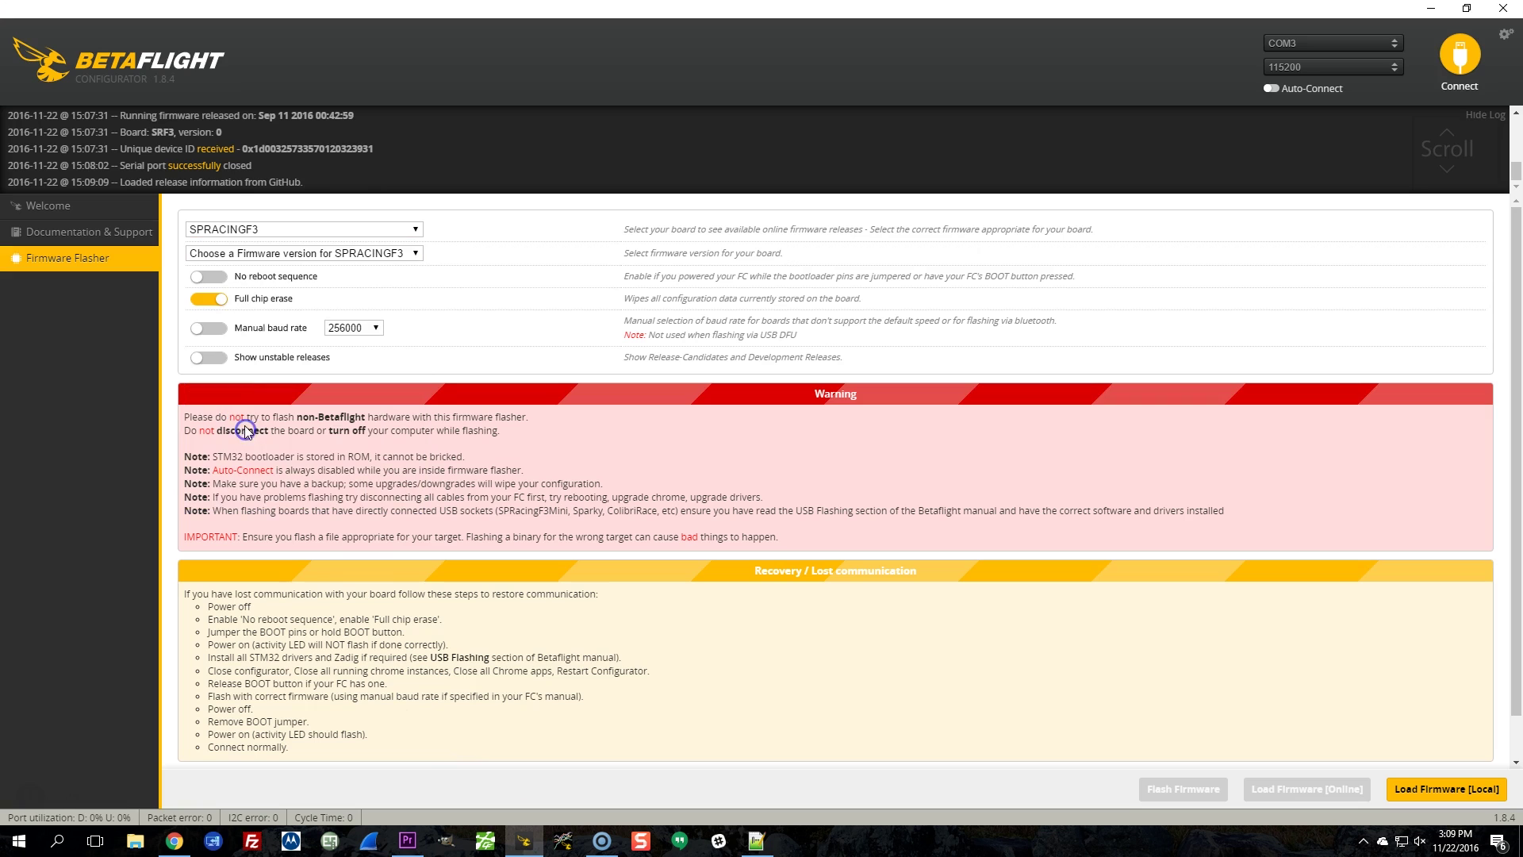
left_click(254, 252)
left_click(262, 285)
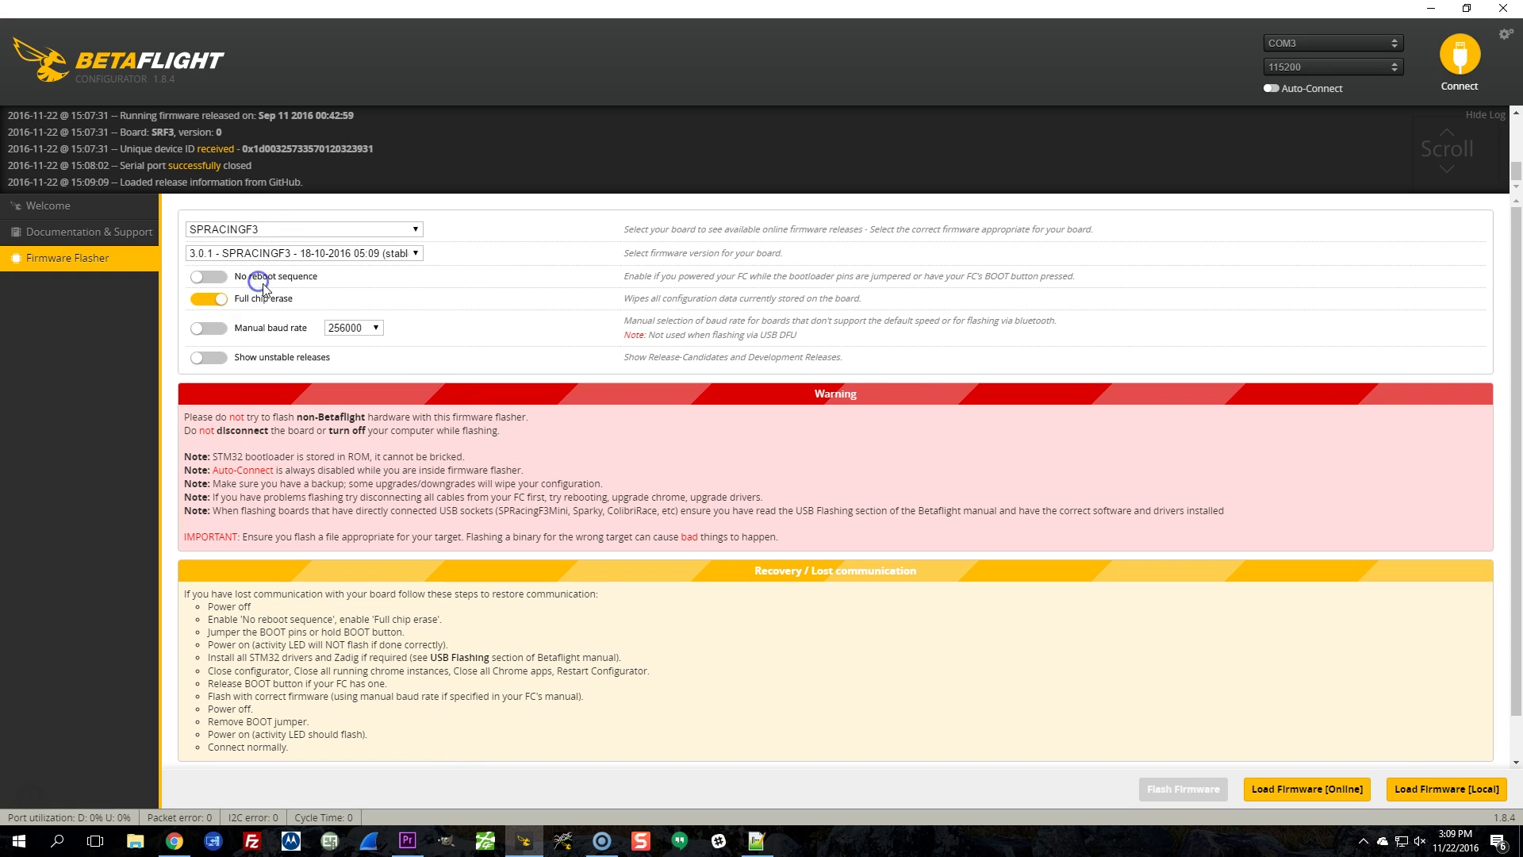
Load the chosen firmware from online with full chip erase enabled and try to flash it
left_click(212, 301)
left_click(209, 300)
left_click(1306, 789)
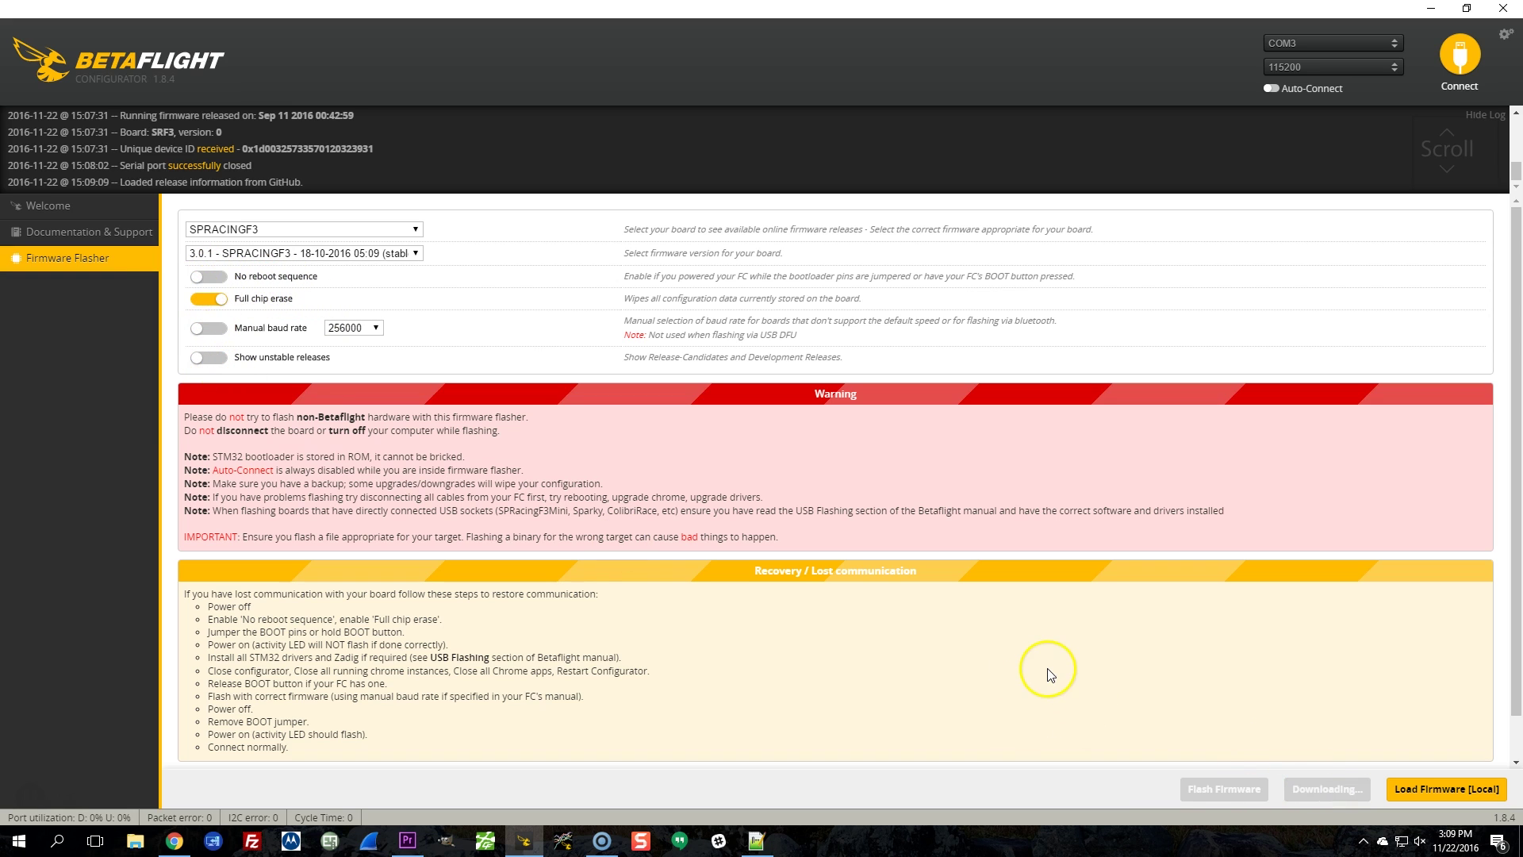
scroll(1063, 720, "down", 5)
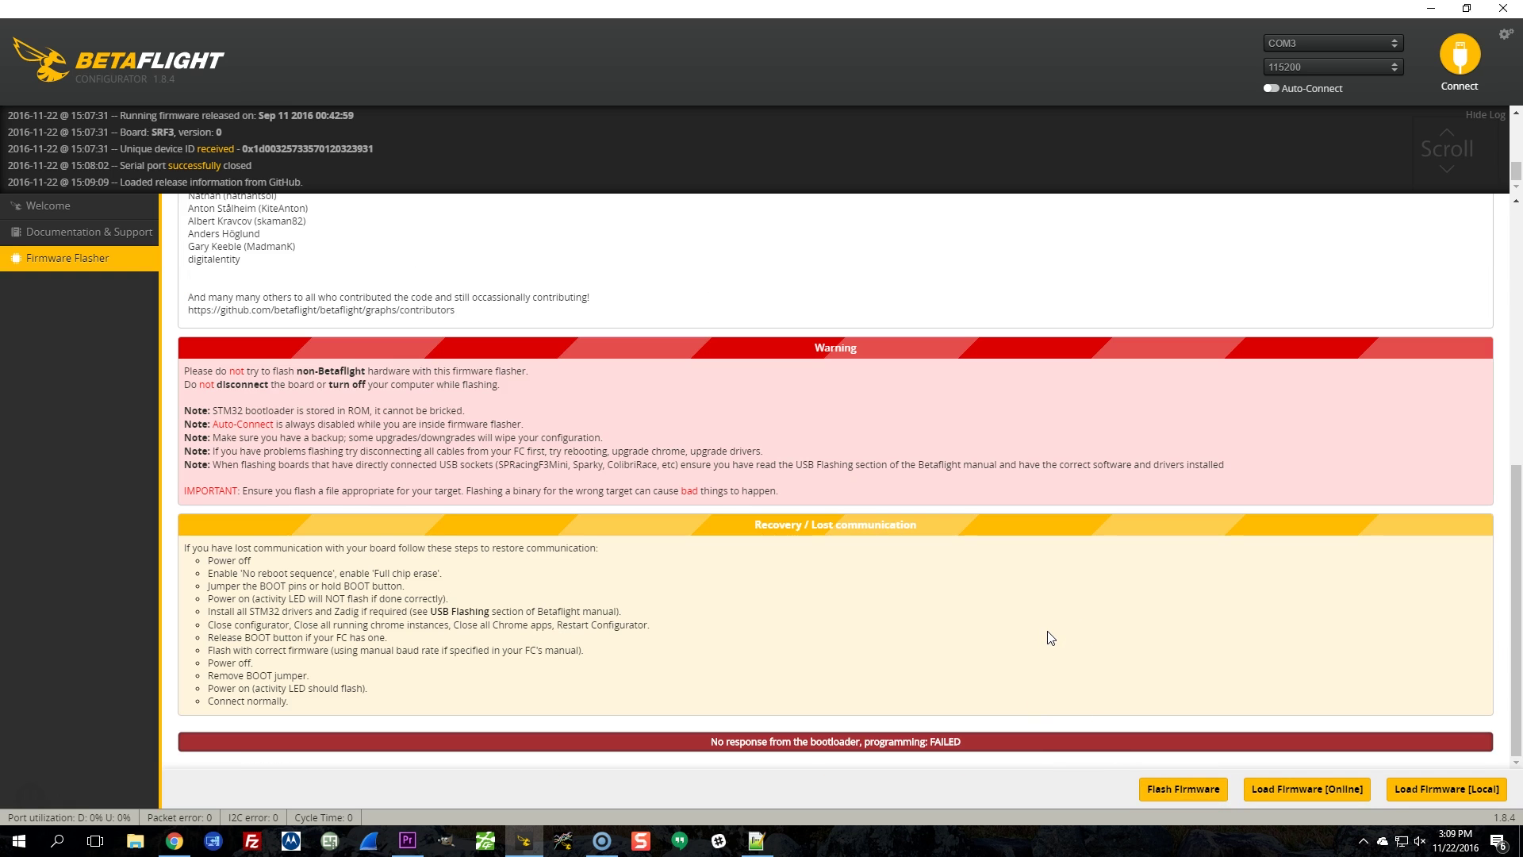
Enable the manual baud rate at 256000 and try flashing the firmware with it
scroll(349, 357, "up", 10)
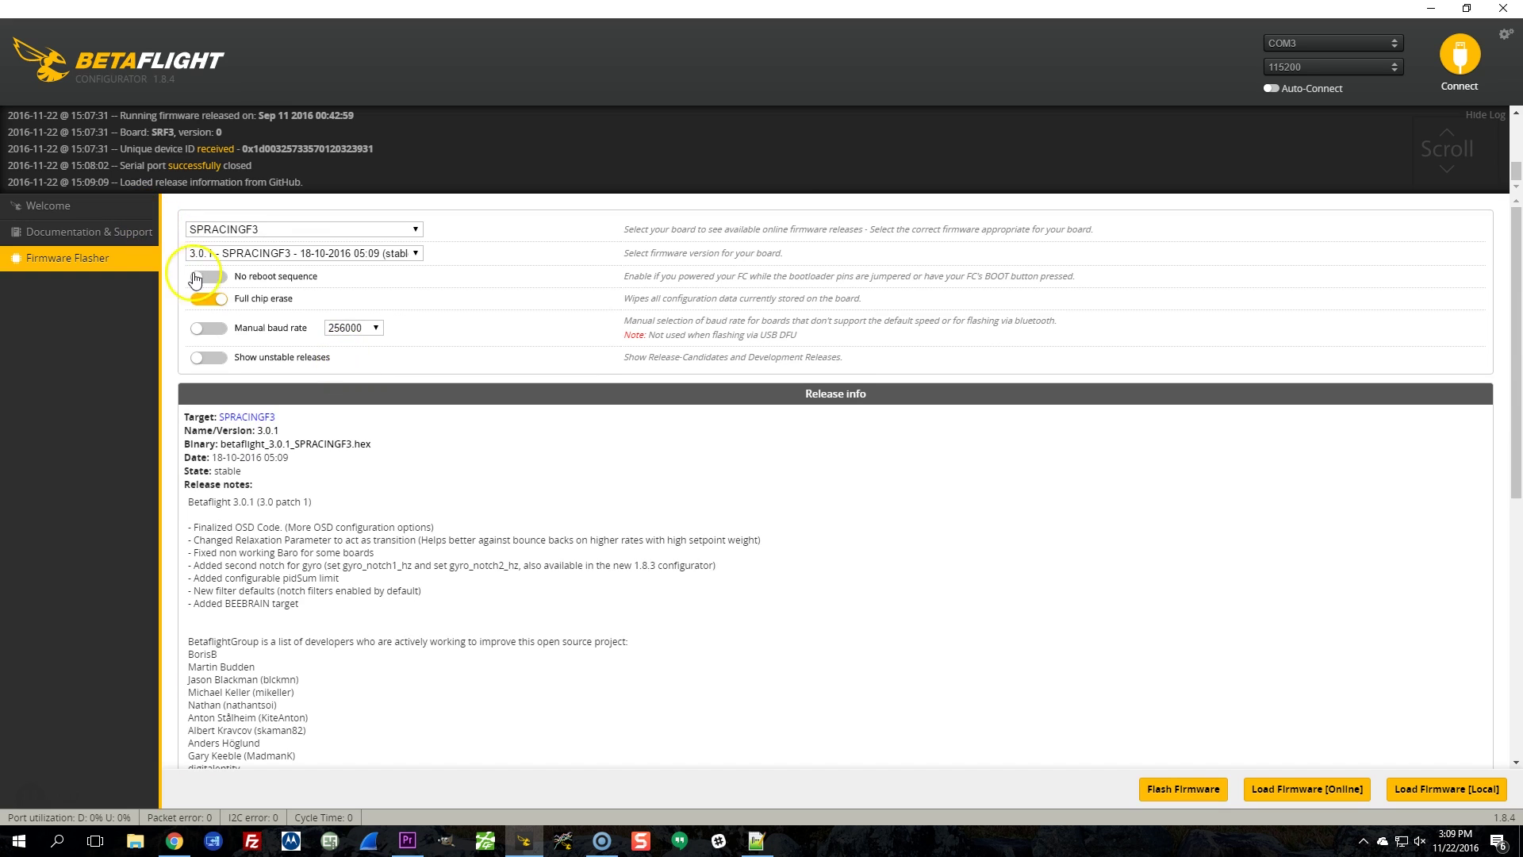
left_click(208, 328)
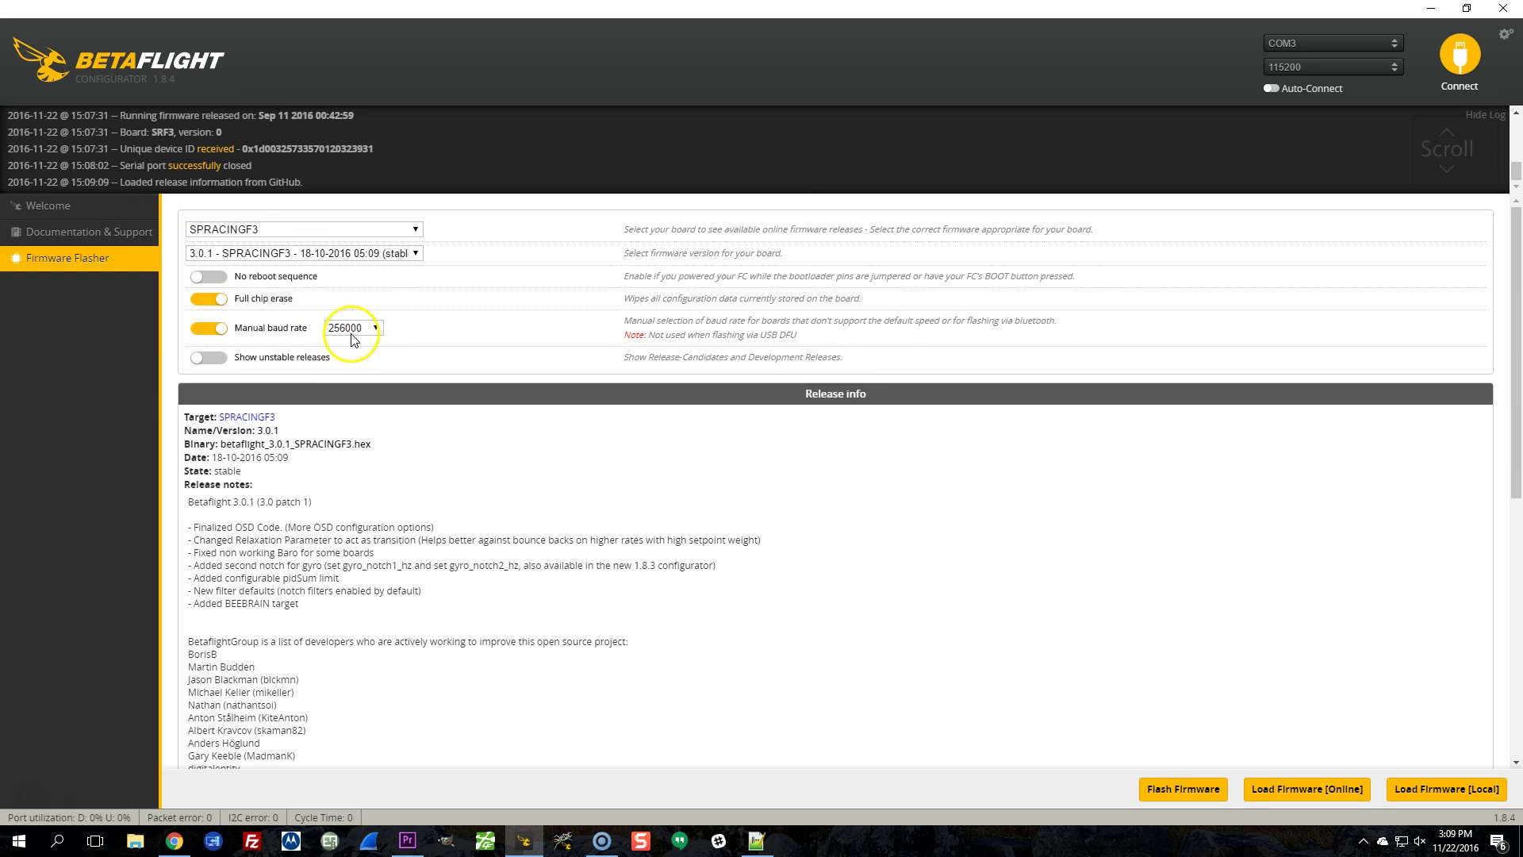
left_click(1182, 789)
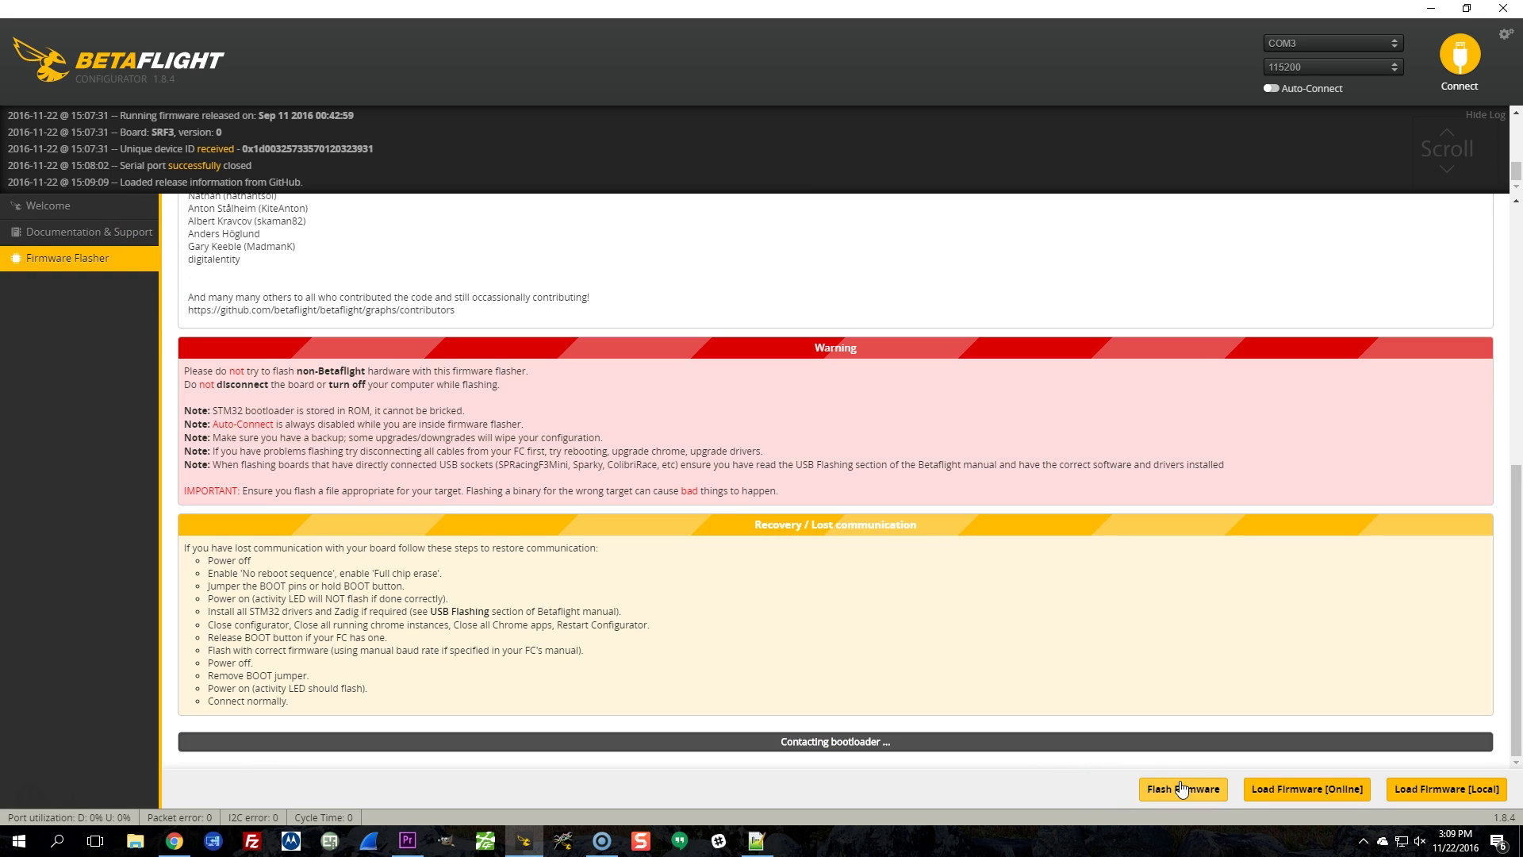
Choose a different manual baud rate and try to flash the firmware once more
scroll(670, 486, "up", 10)
left_click(346, 295)
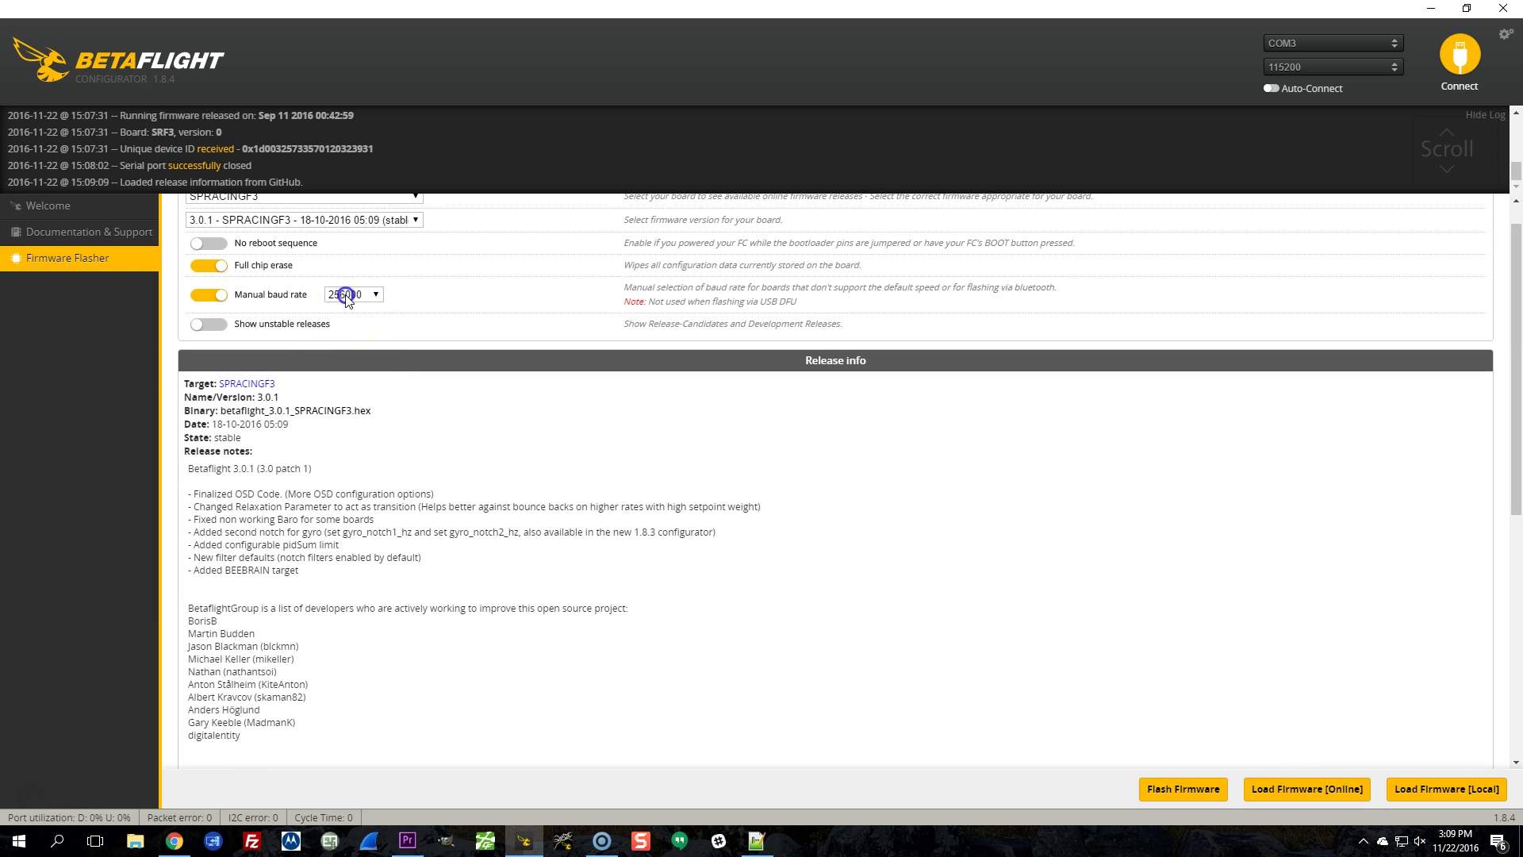
left_click(349, 366)
left_click(1160, 792)
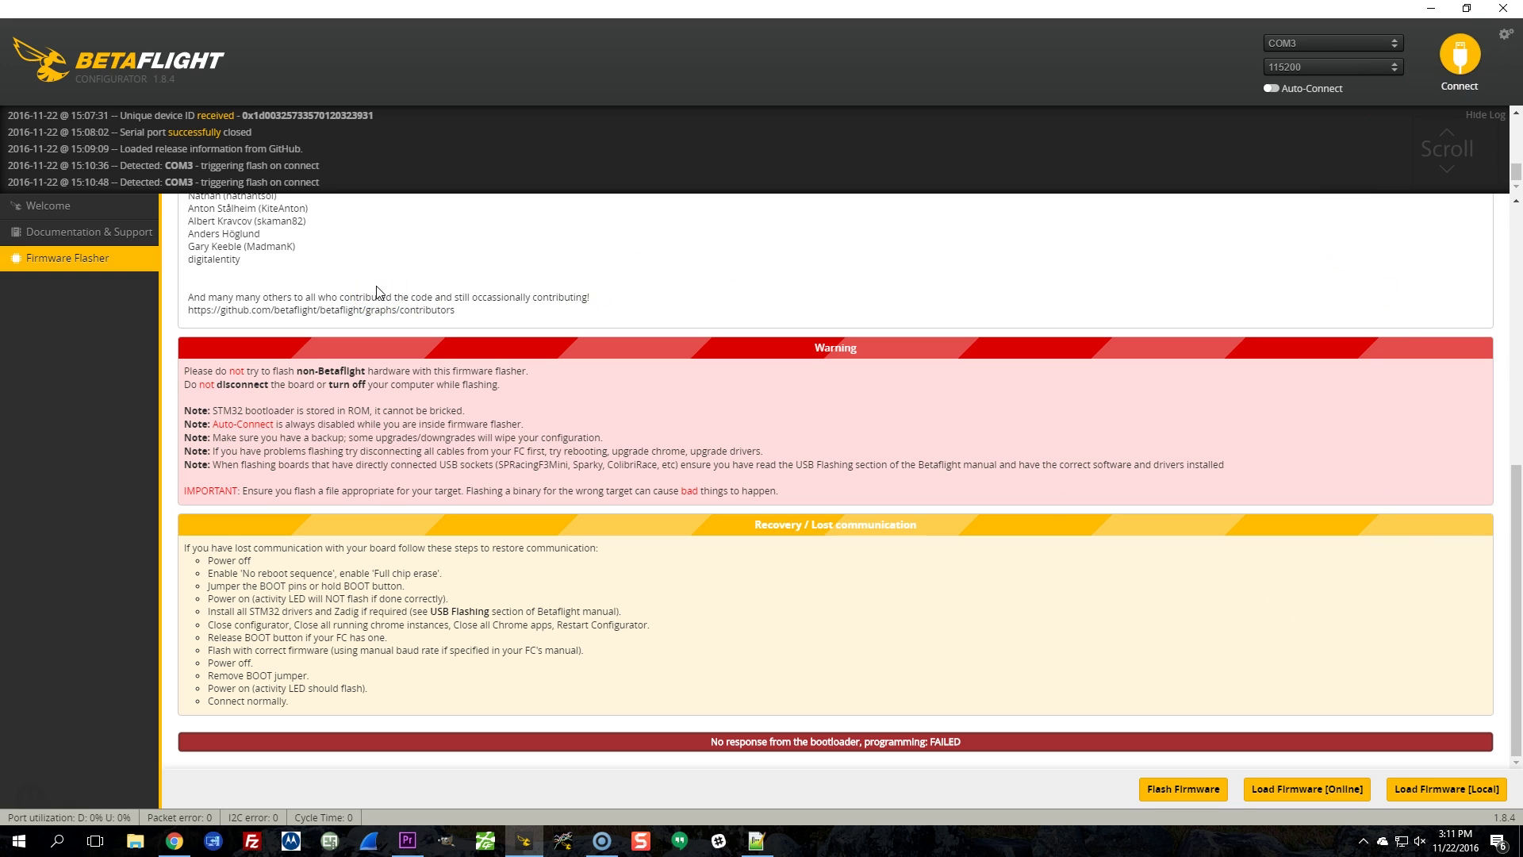
Connect to the flight controller, erase the Blackbox onboard dataflash chip, and disconnect from the board
left_click(57, 207)
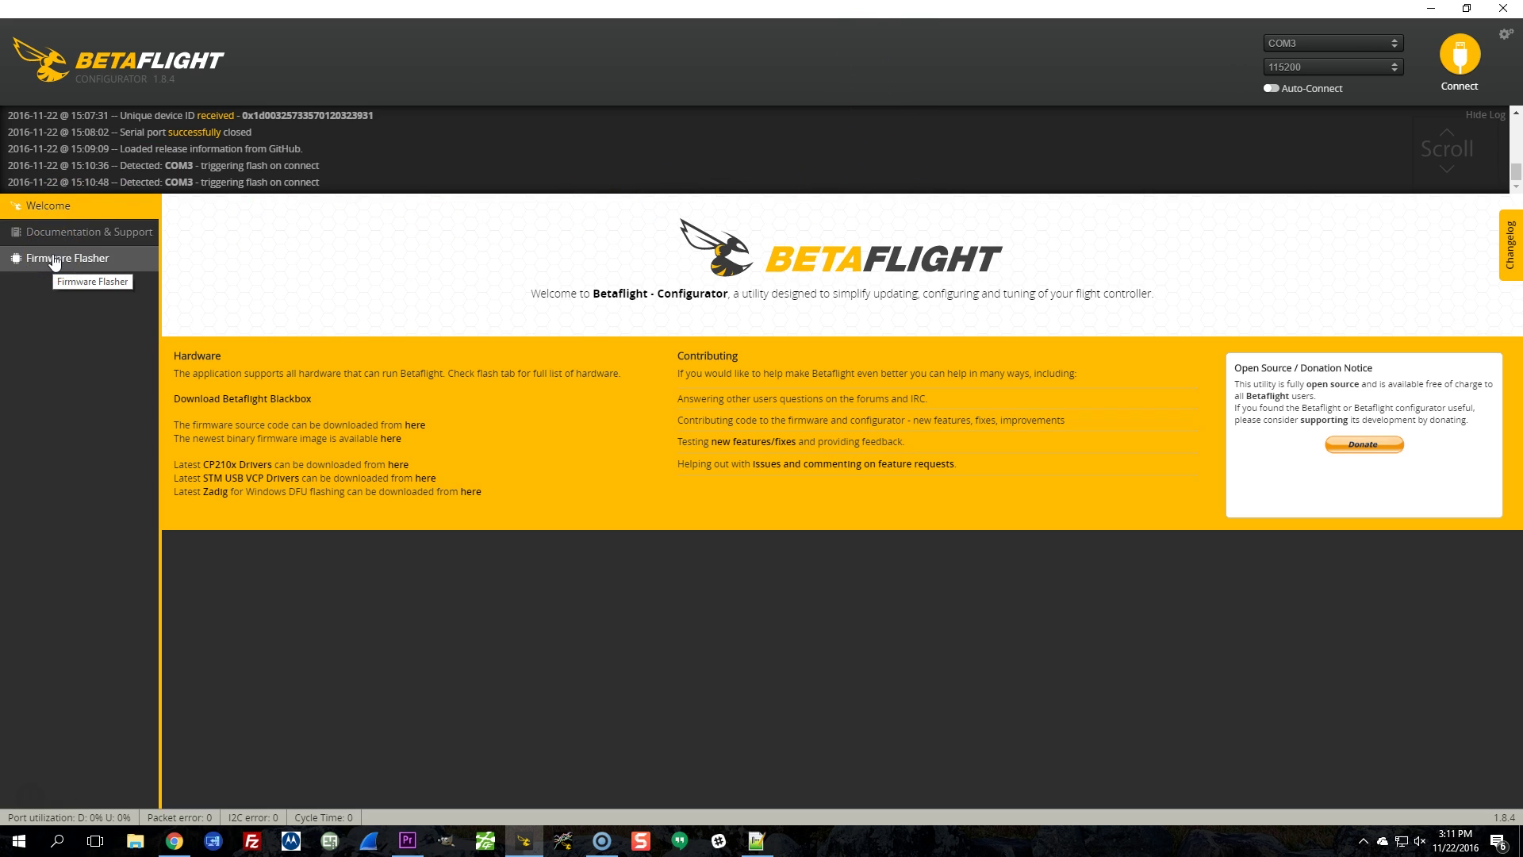
left_click(1460, 56)
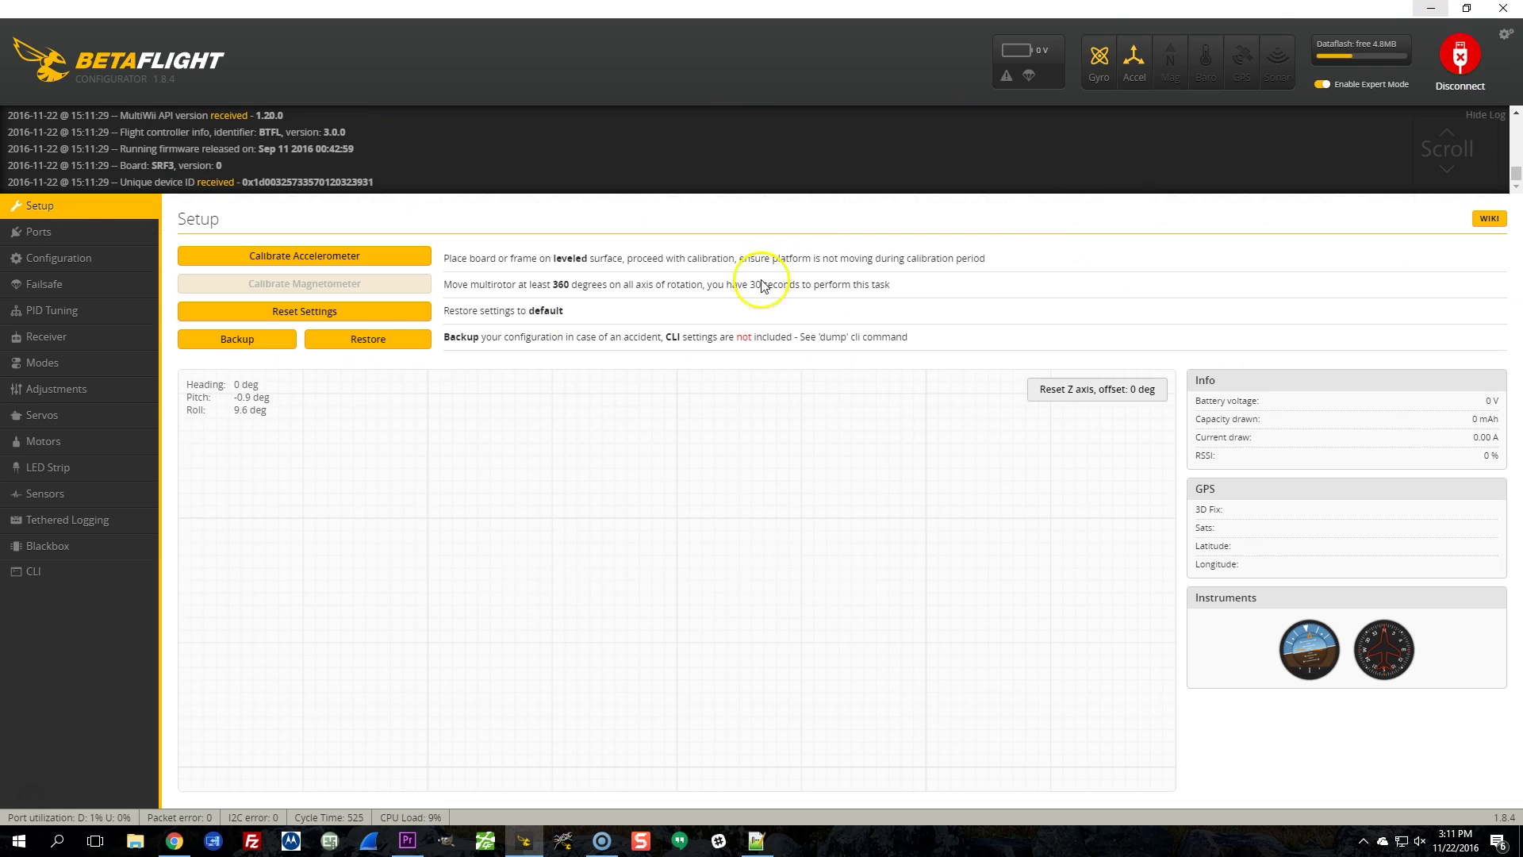
left_click(67, 519)
left_click(48, 546)
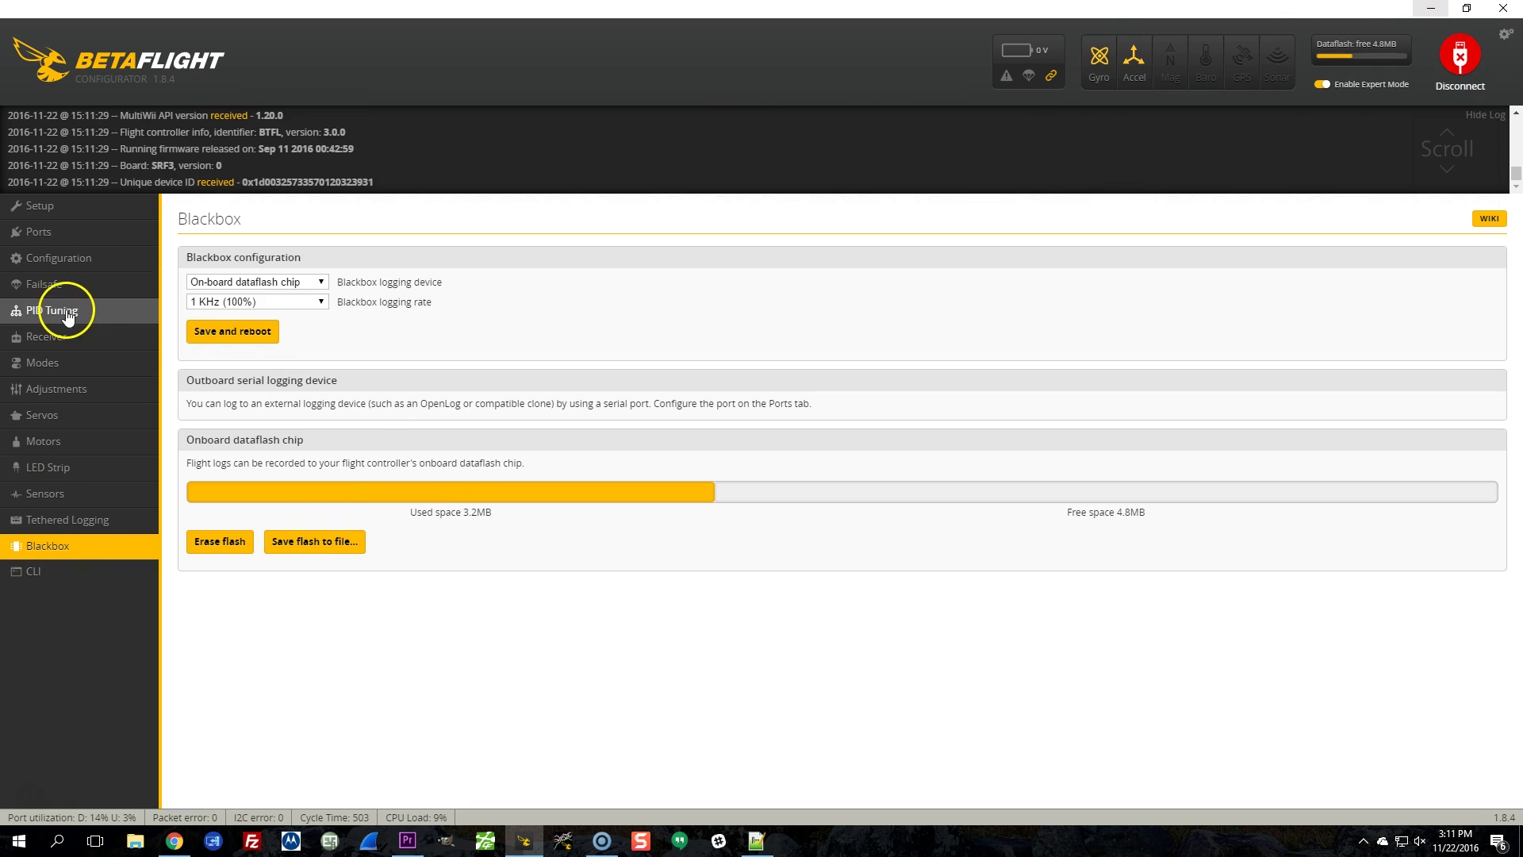
left_click(220, 541)
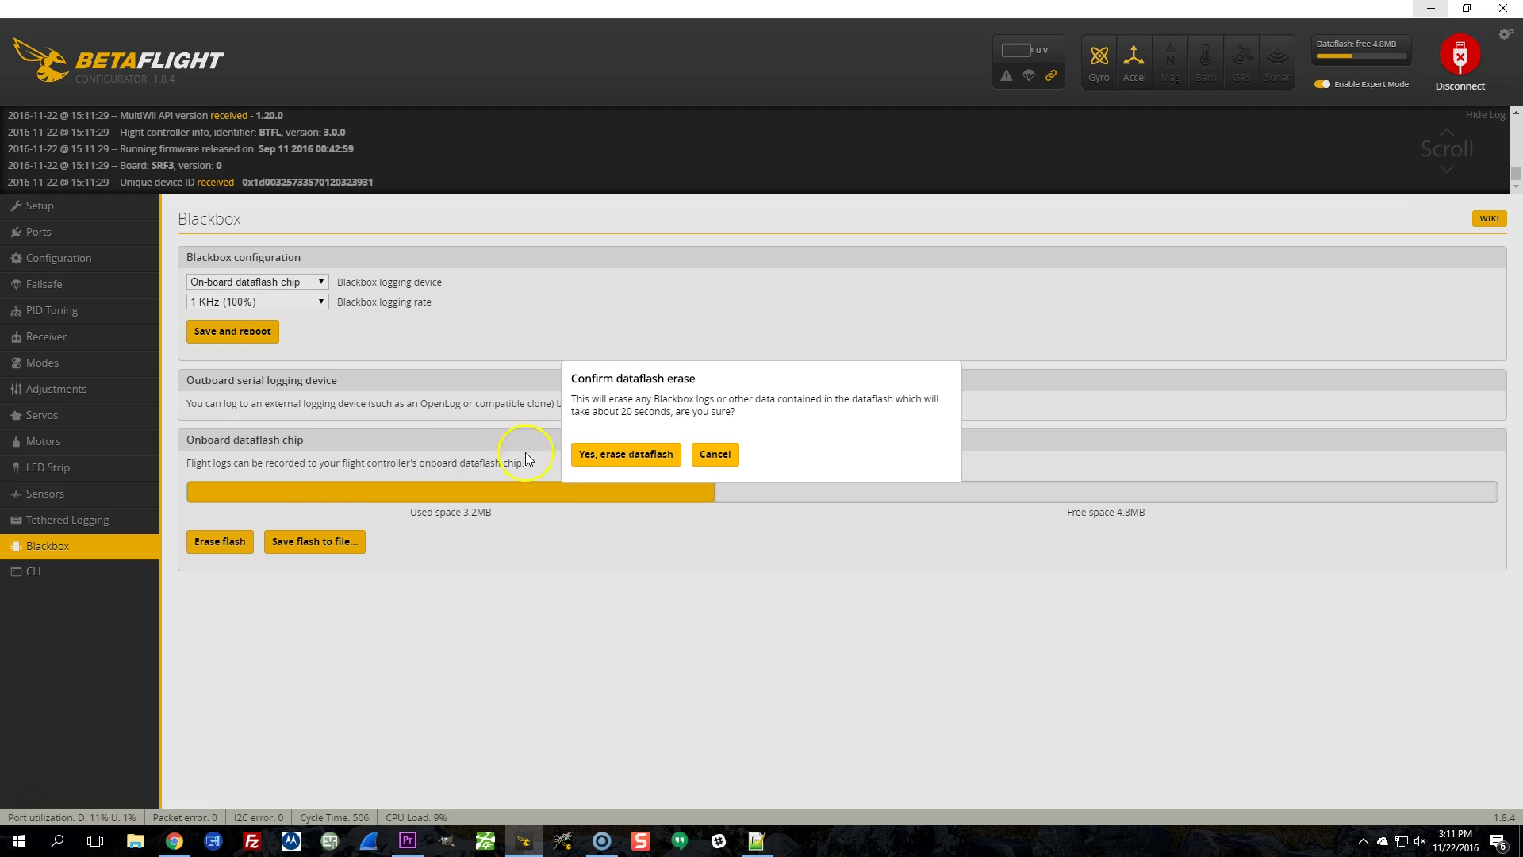
left_click(616, 456)
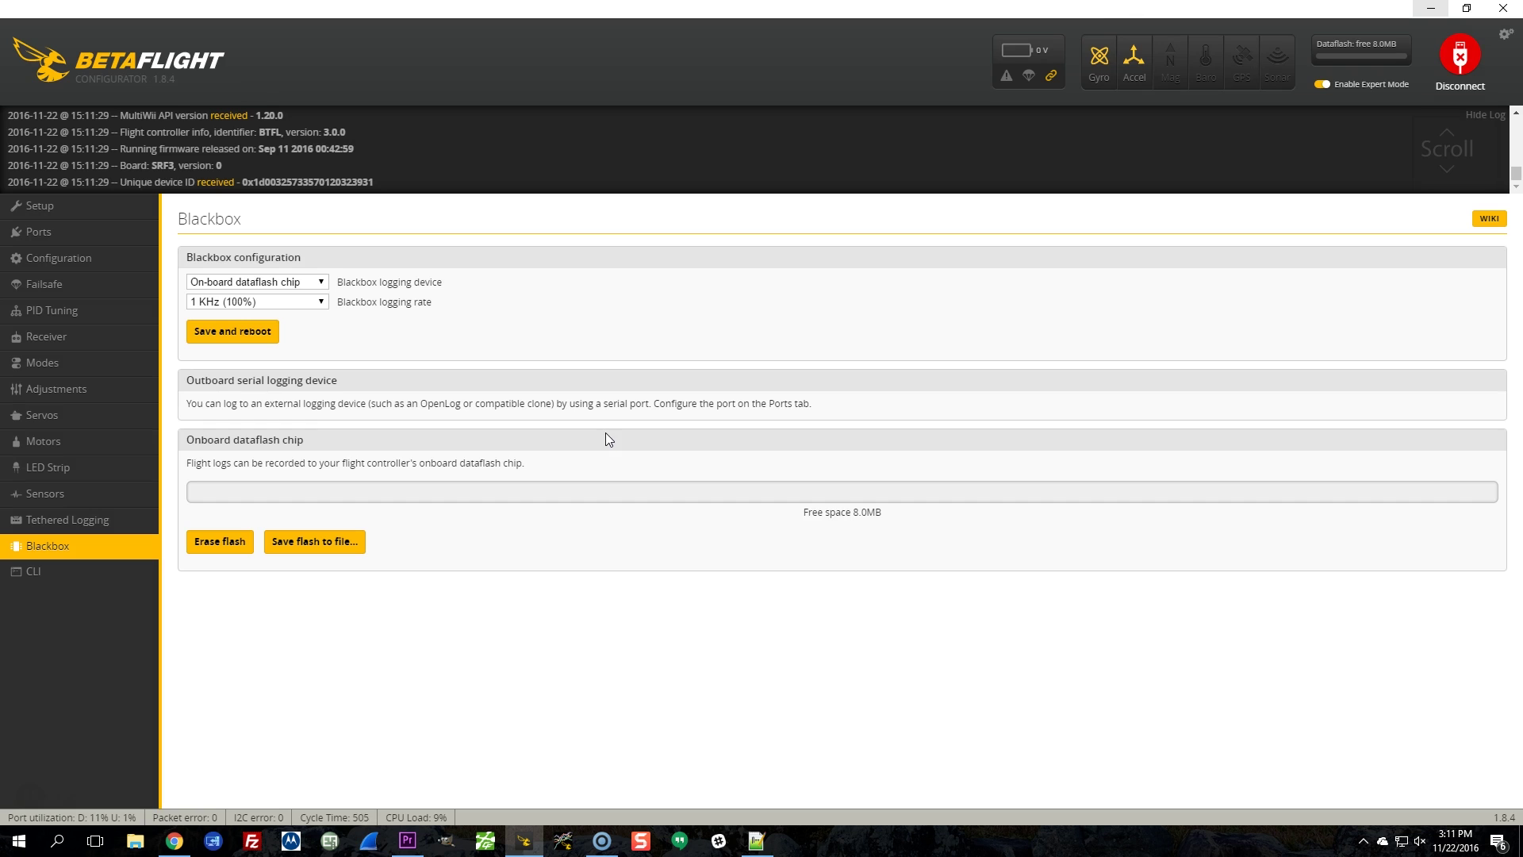
left_click(1444, 79)
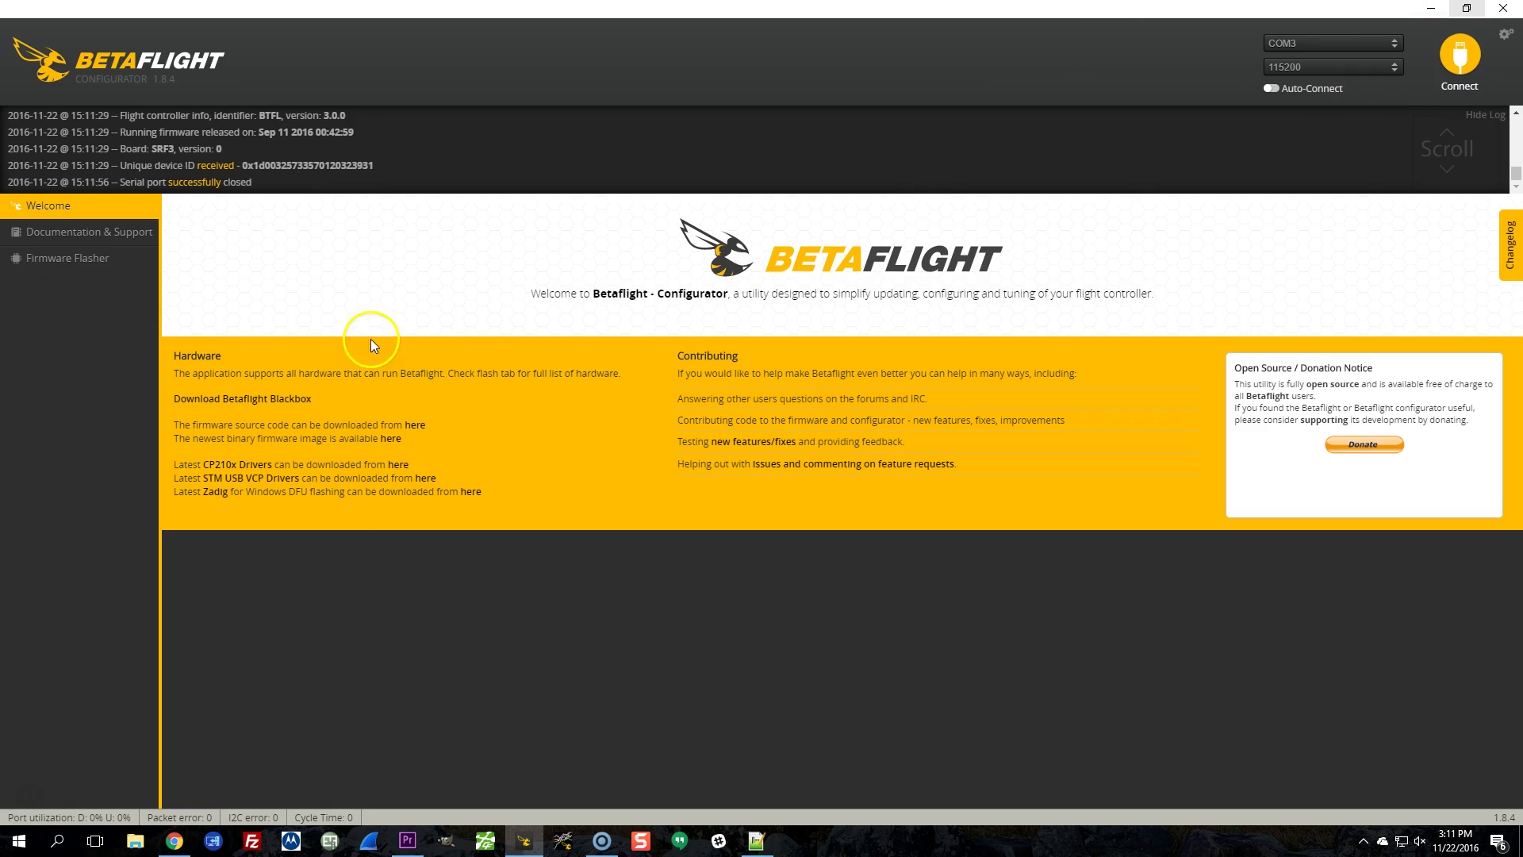
Choose the stable 3.0.1 SPRACINGF3 firmware dated 18-10-2016 in the firmware flasher and load it from online
left_click(70, 211)
left_click(63, 258)
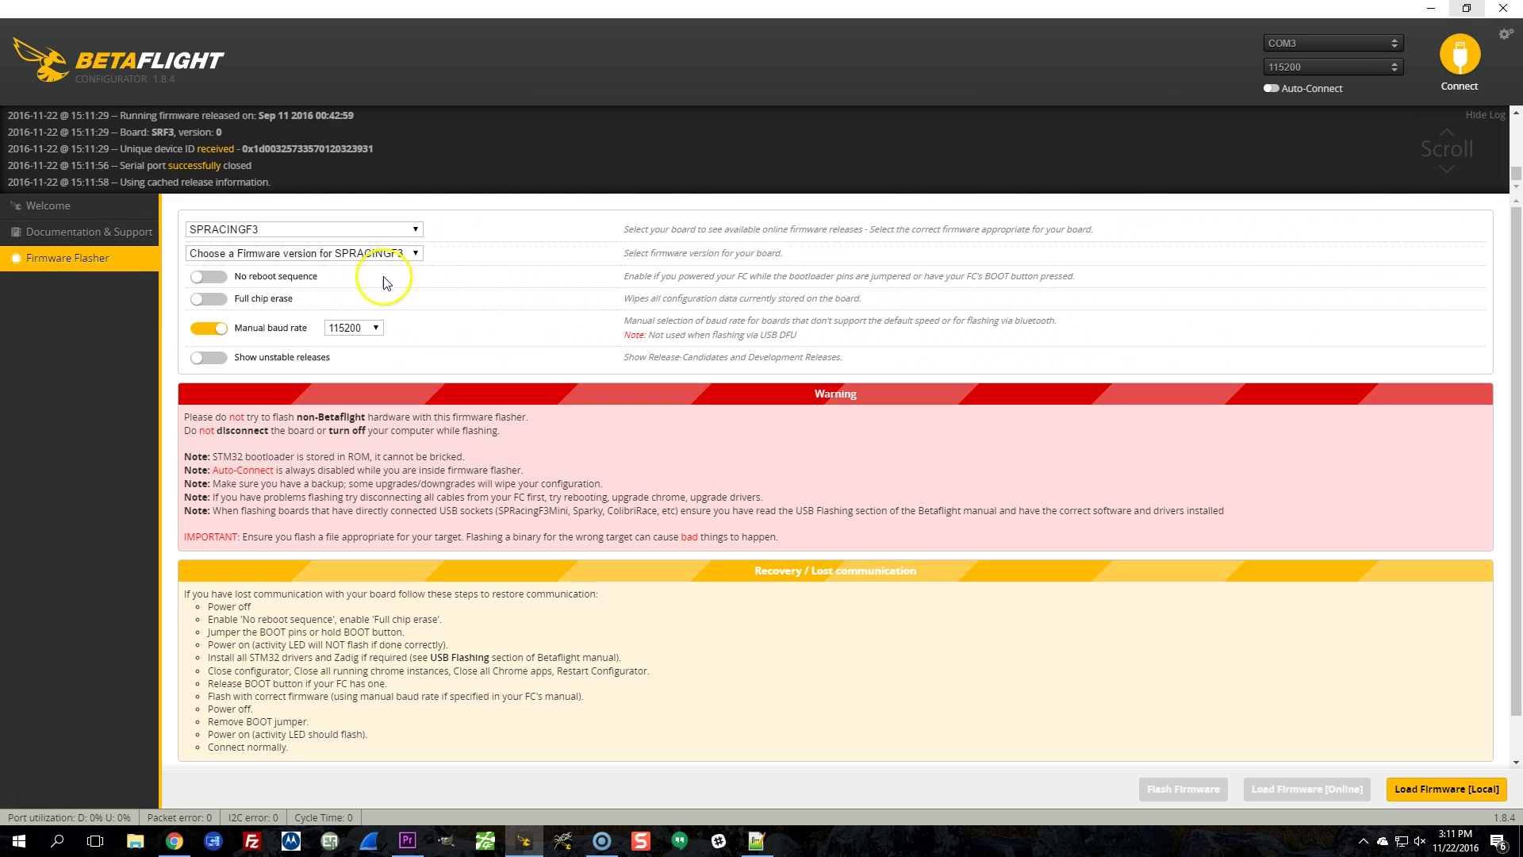
left_click(292, 252)
left_click(274, 284)
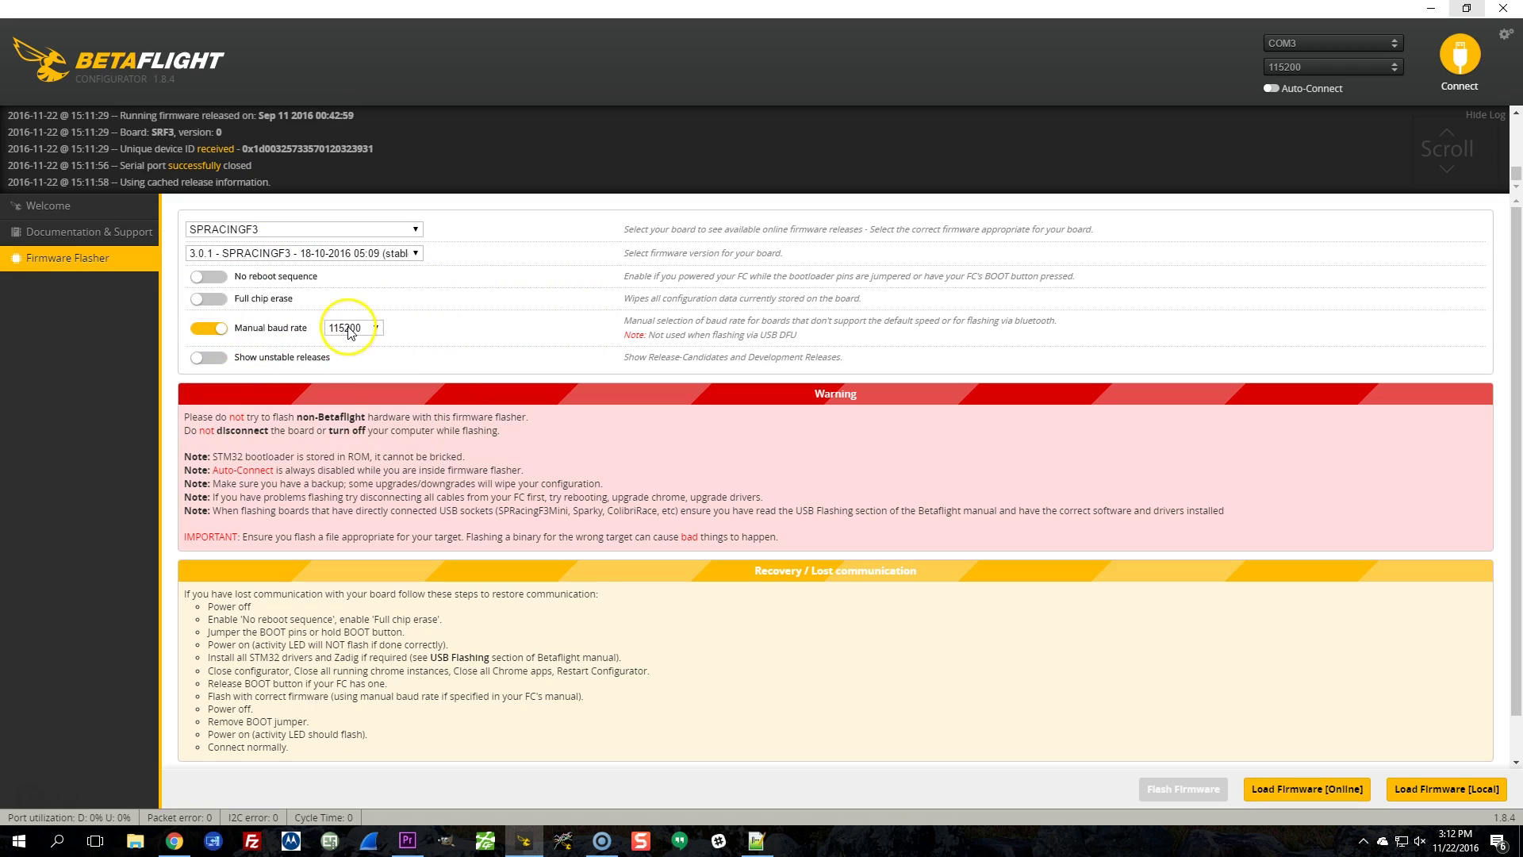
left_click(1281, 788)
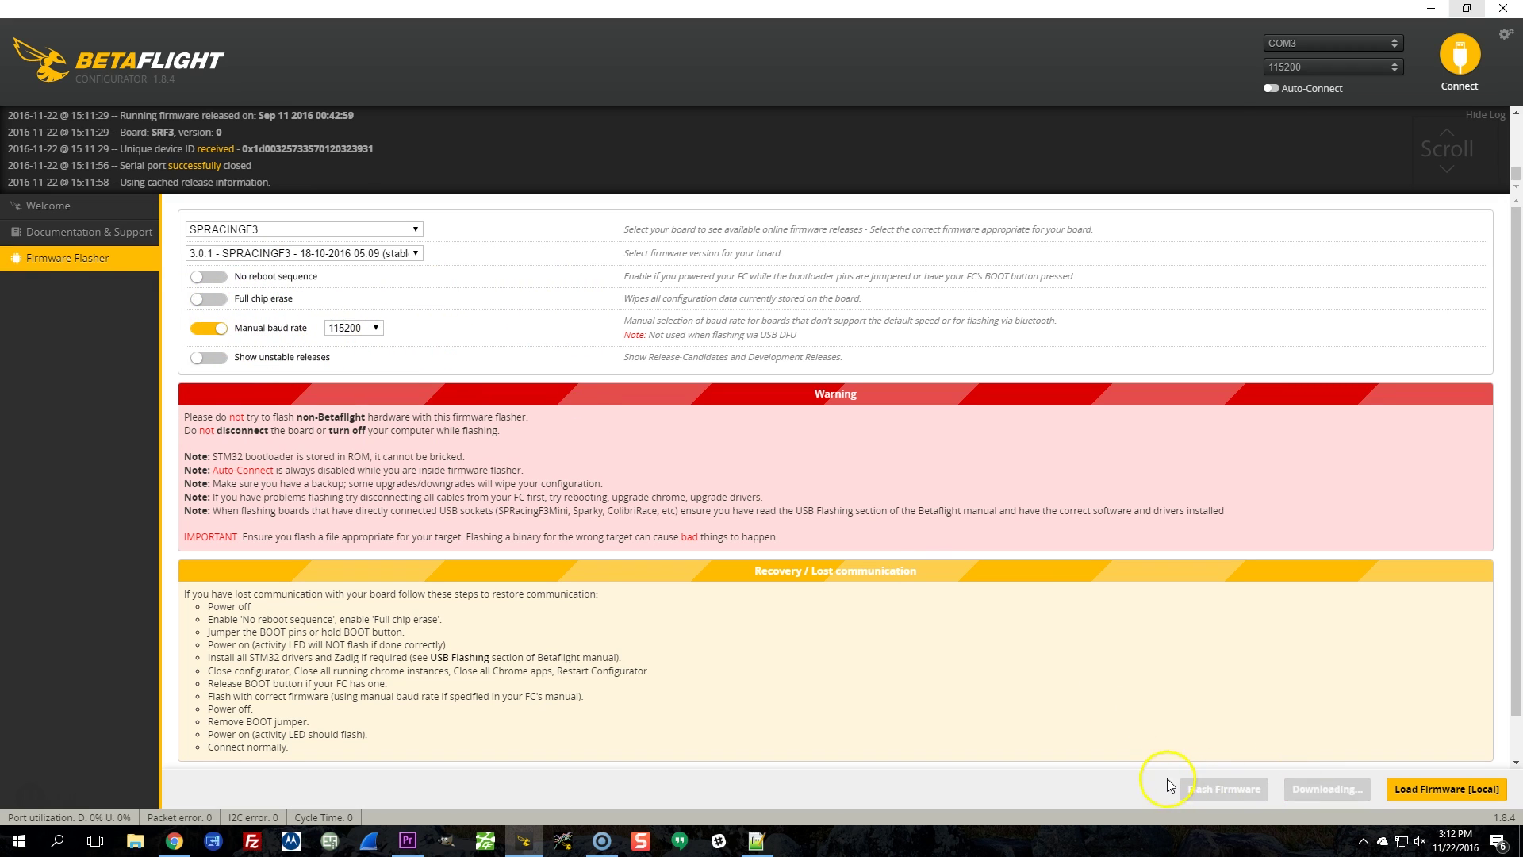
Flash the loaded firmware at a manual baud rate of 115200, repeating the flash if it times out
left_click(1194, 789)
scroll(1135, 771, "down", 5)
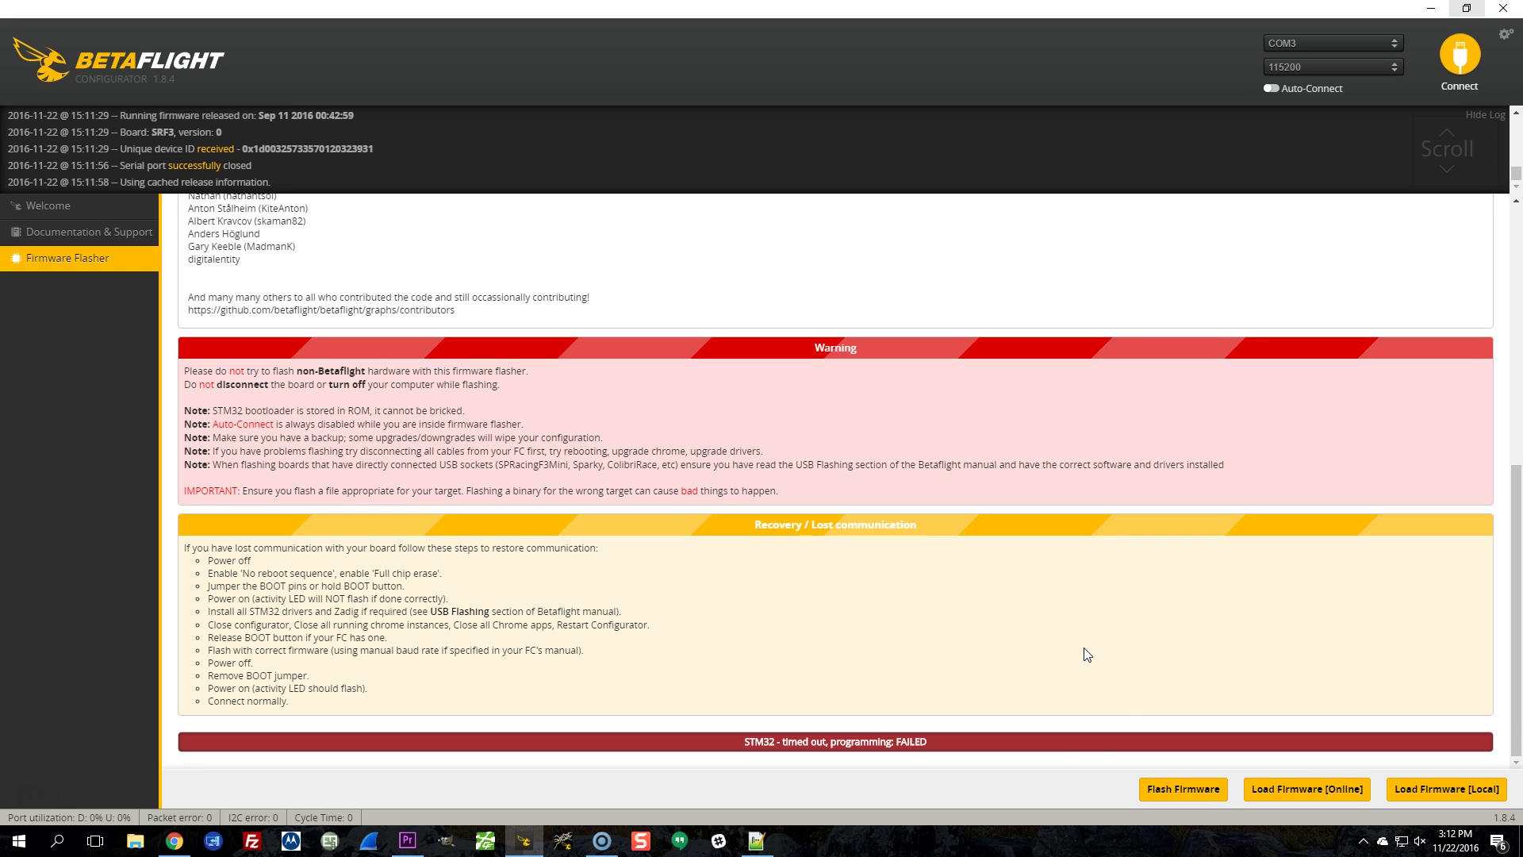
left_click(1187, 790)
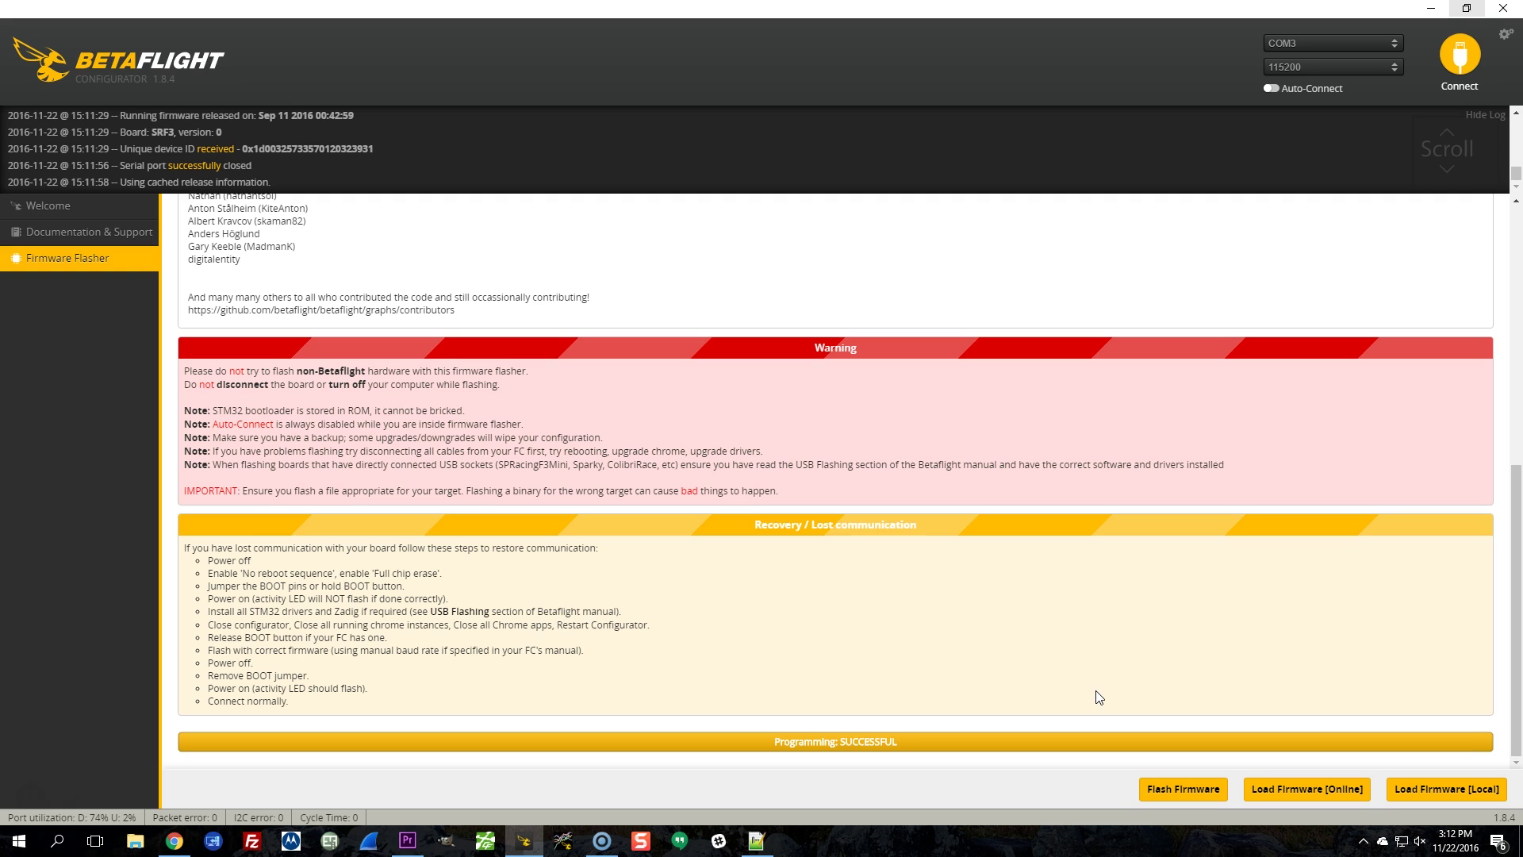
Switch to Notepad++, copy the entire saved diff text, and return to Betaflight Configurator
left_click(756, 841)
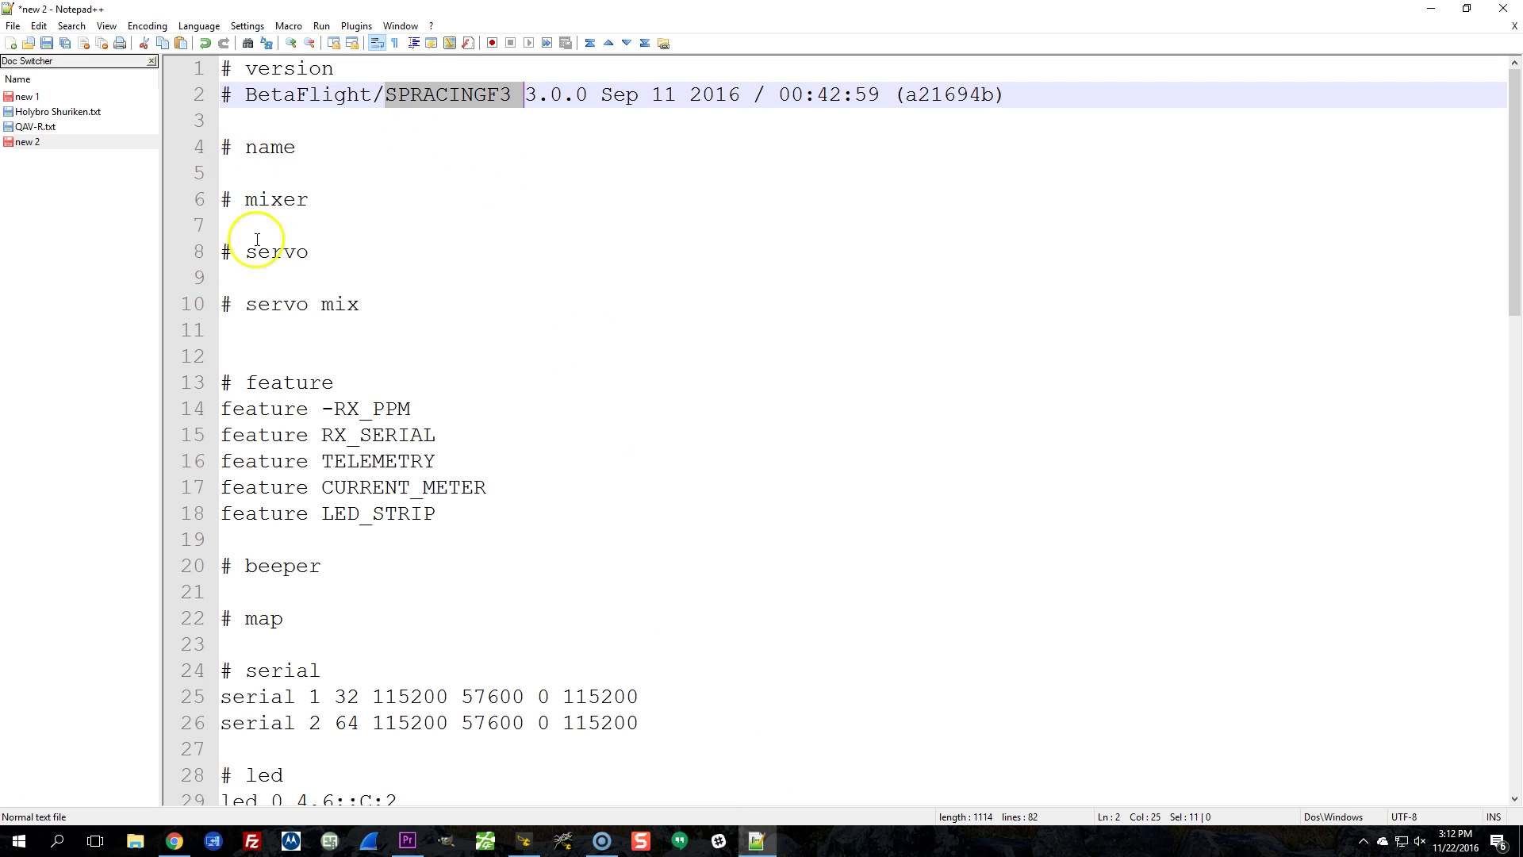
left_click(238, 348)
key("ctrl+a")
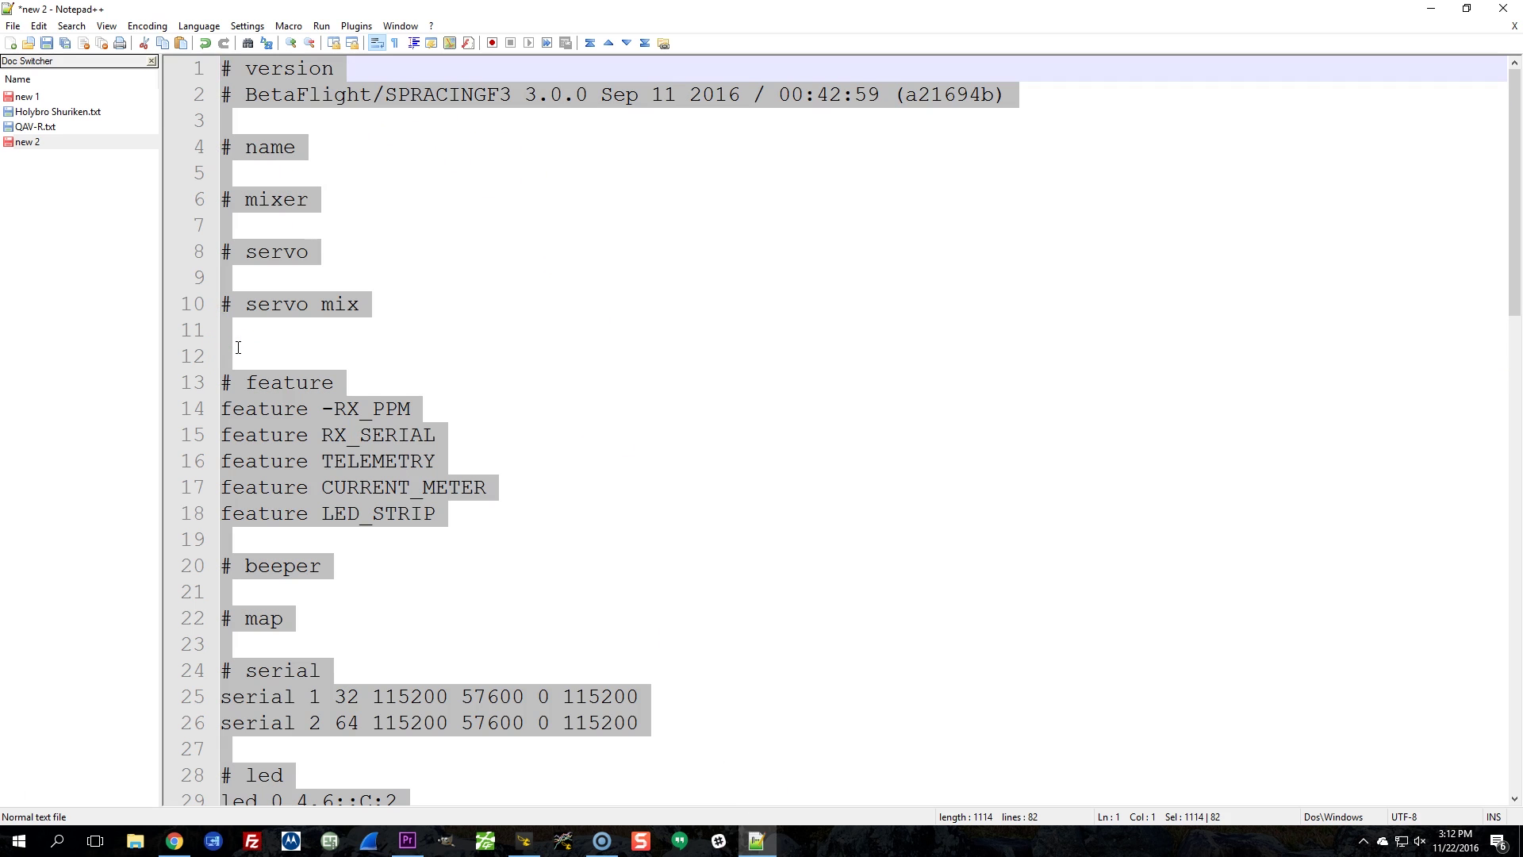
key("alt+Tab")
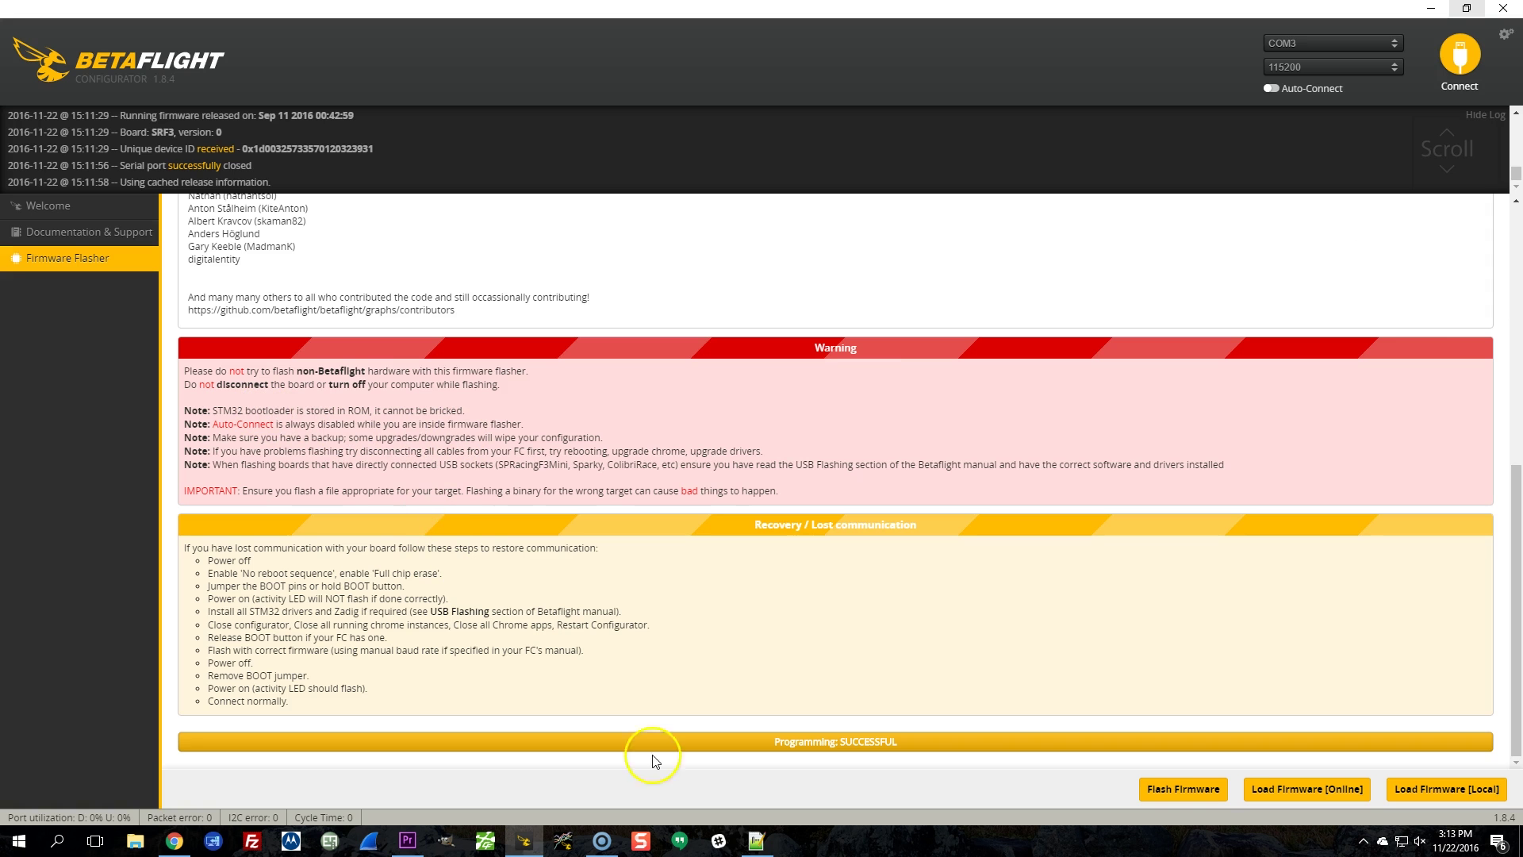
Connect to the flight controller and run the copied diff commands in the CLI
left_click(1444, 57)
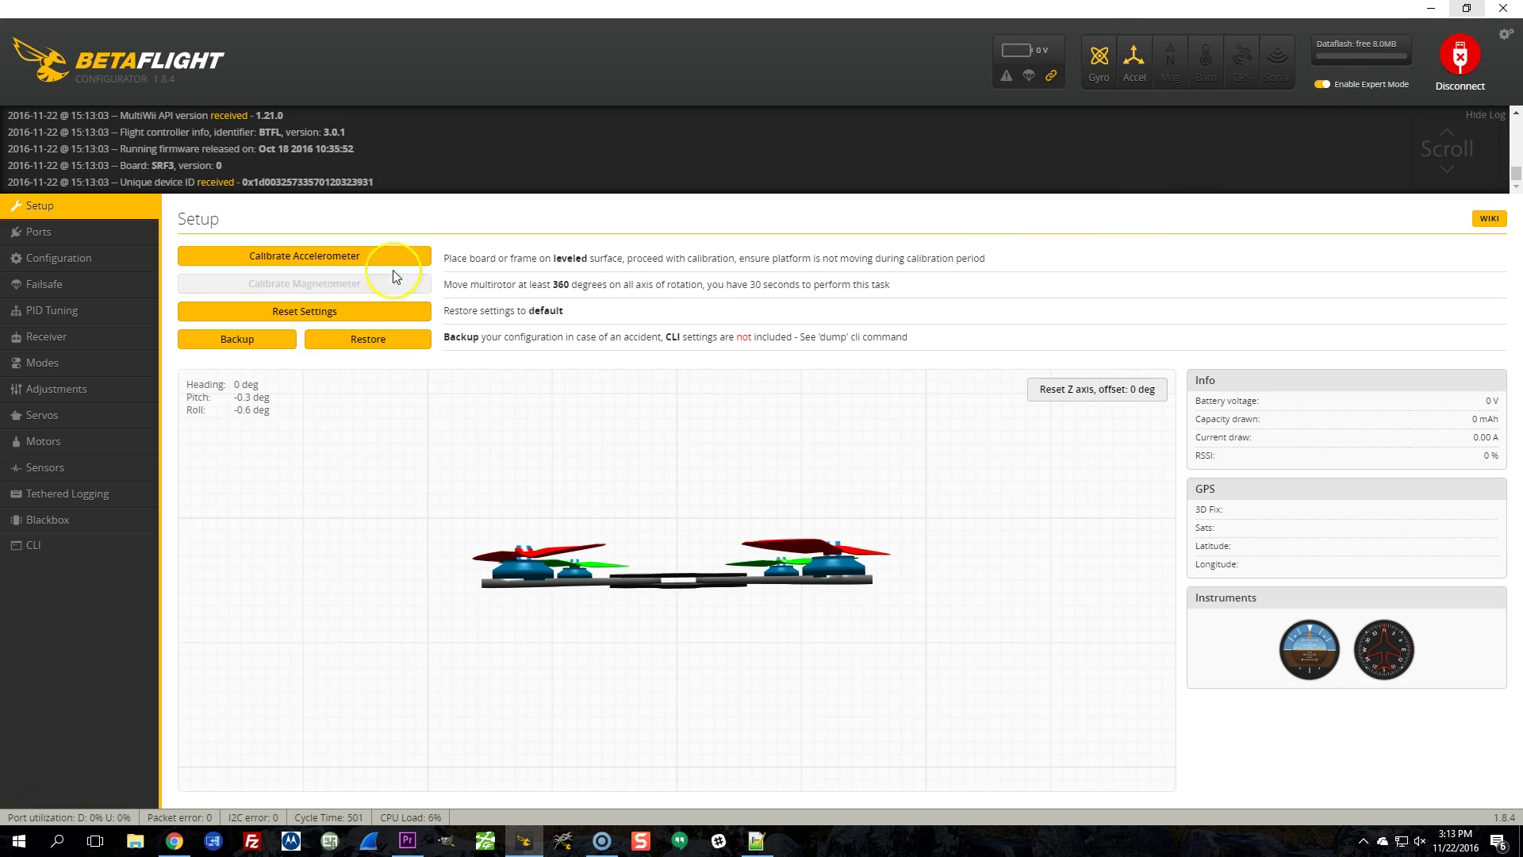
left_click(24, 547)
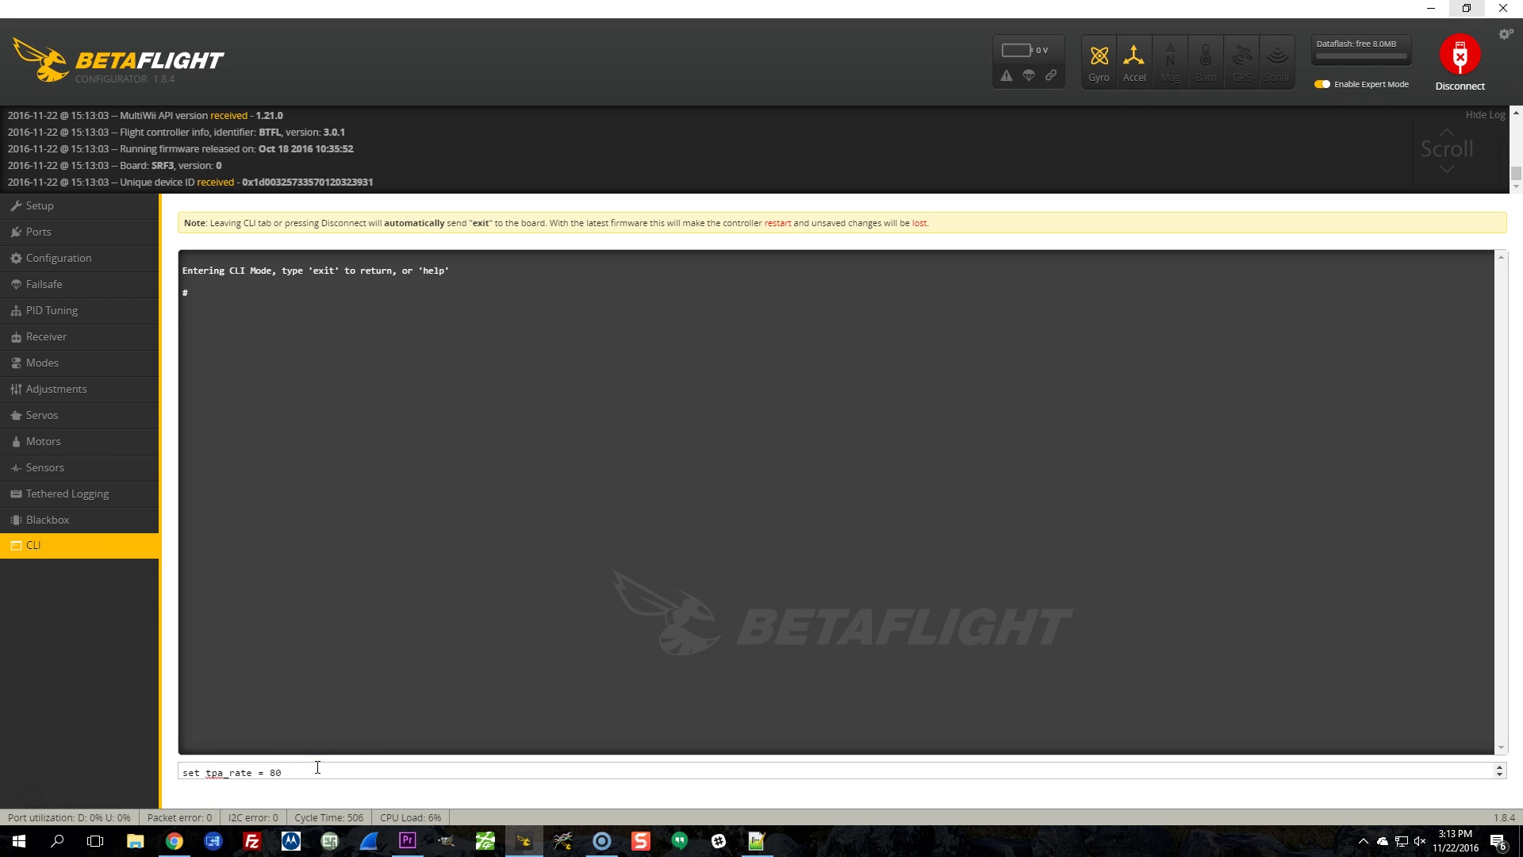
key("Return")
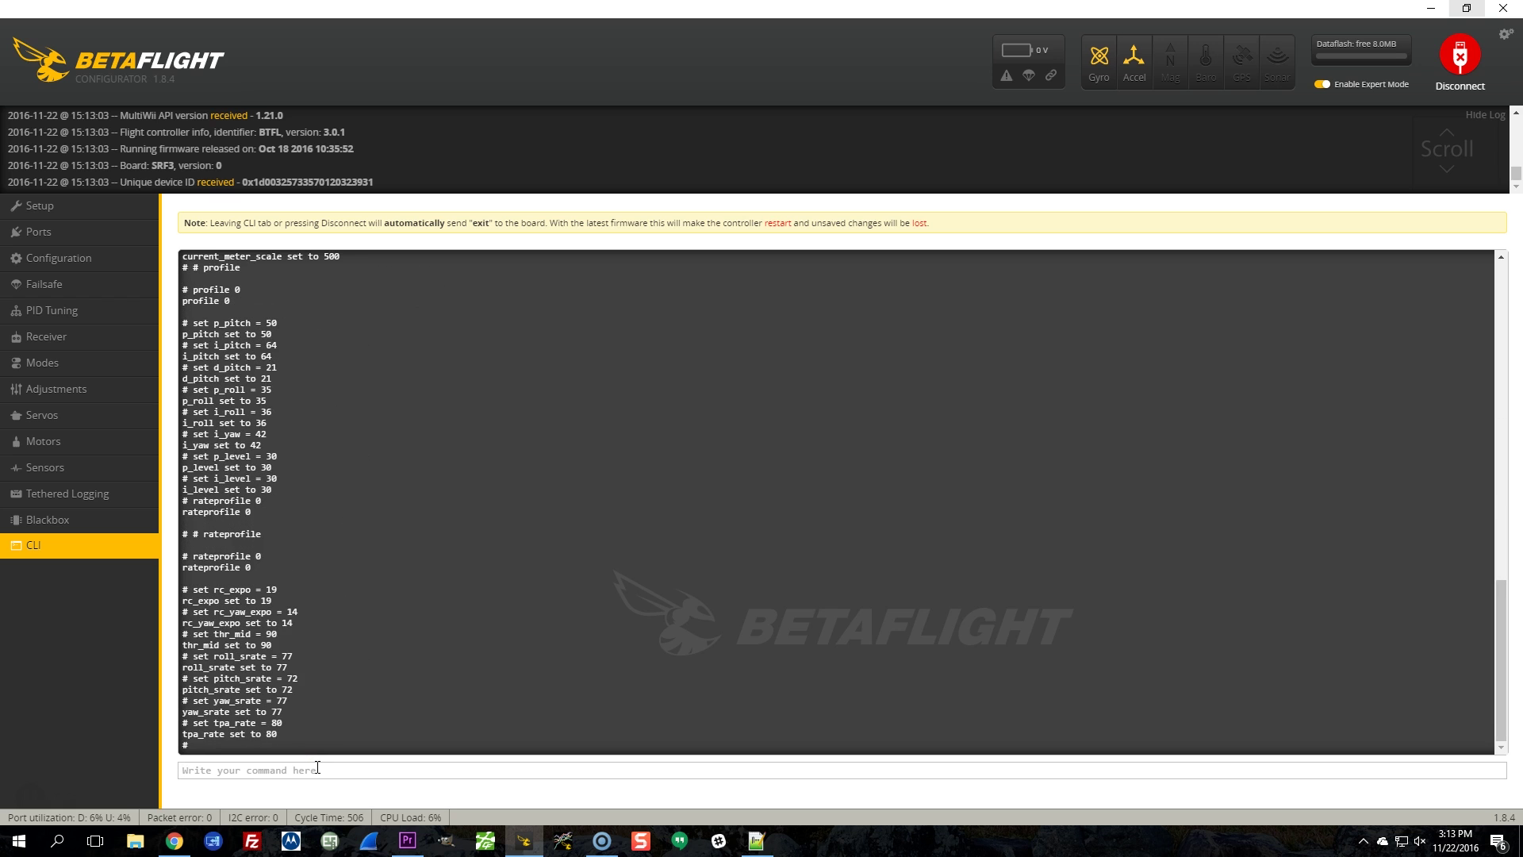
Review the CLI output of the restored settings and store them with the save command
scroll(393, 469, "up", 20)
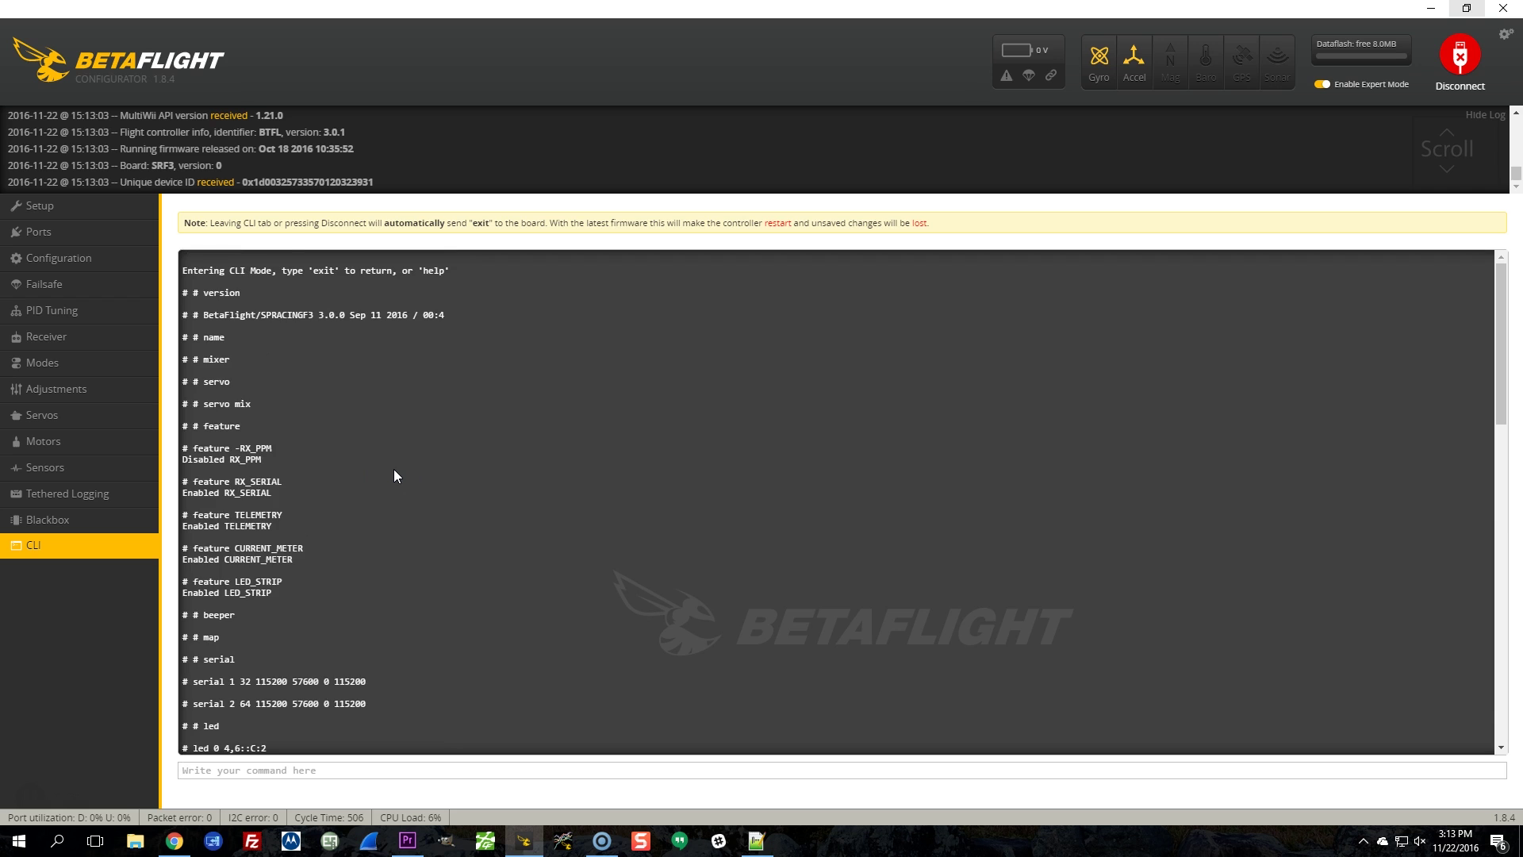
scroll(393, 468, "down", 20)
type("s")
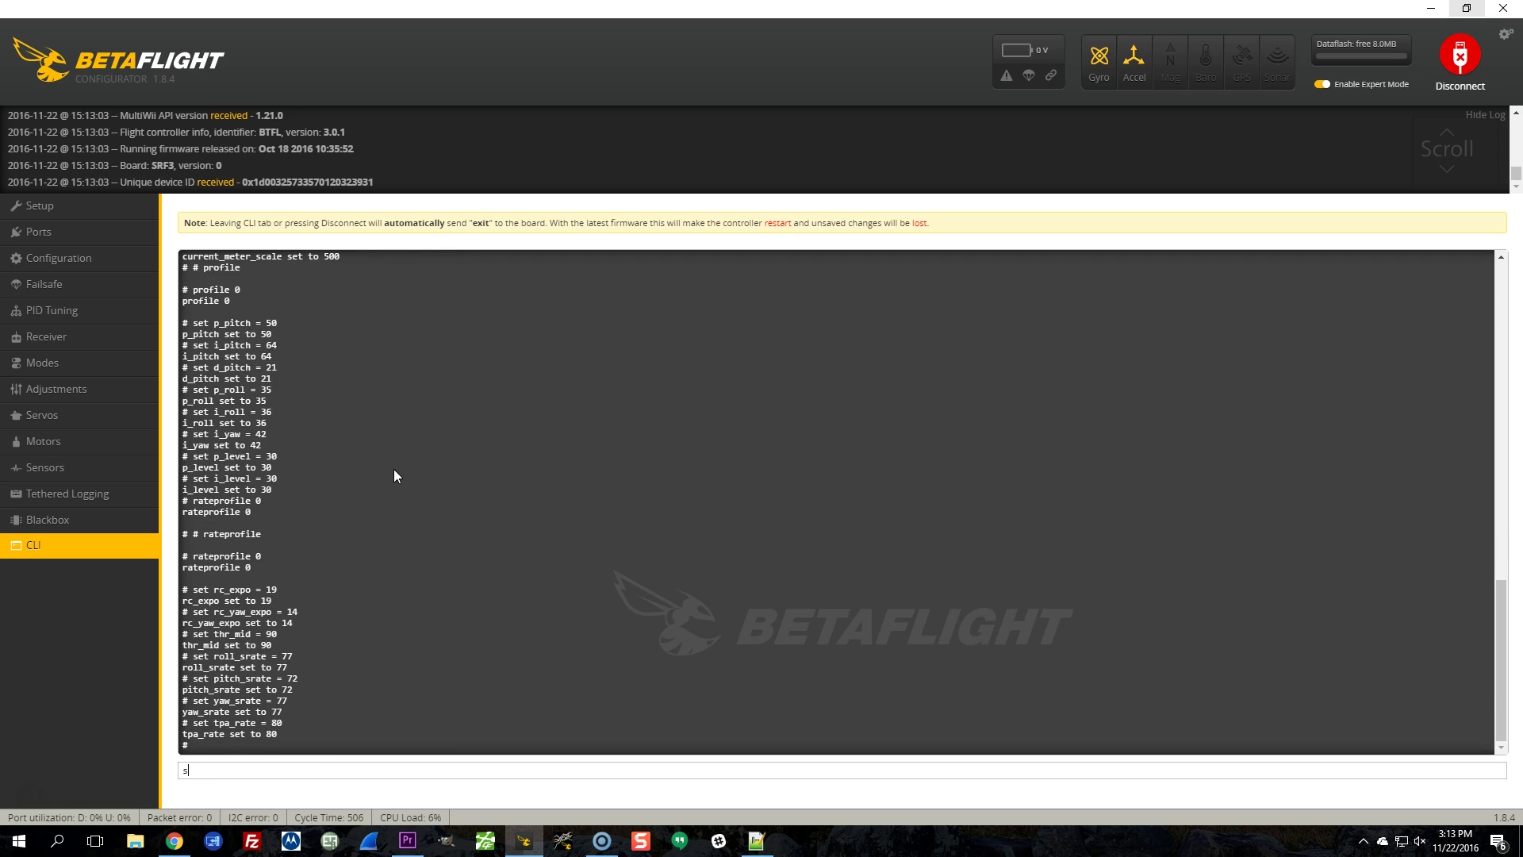
type("ave")
key("Return")
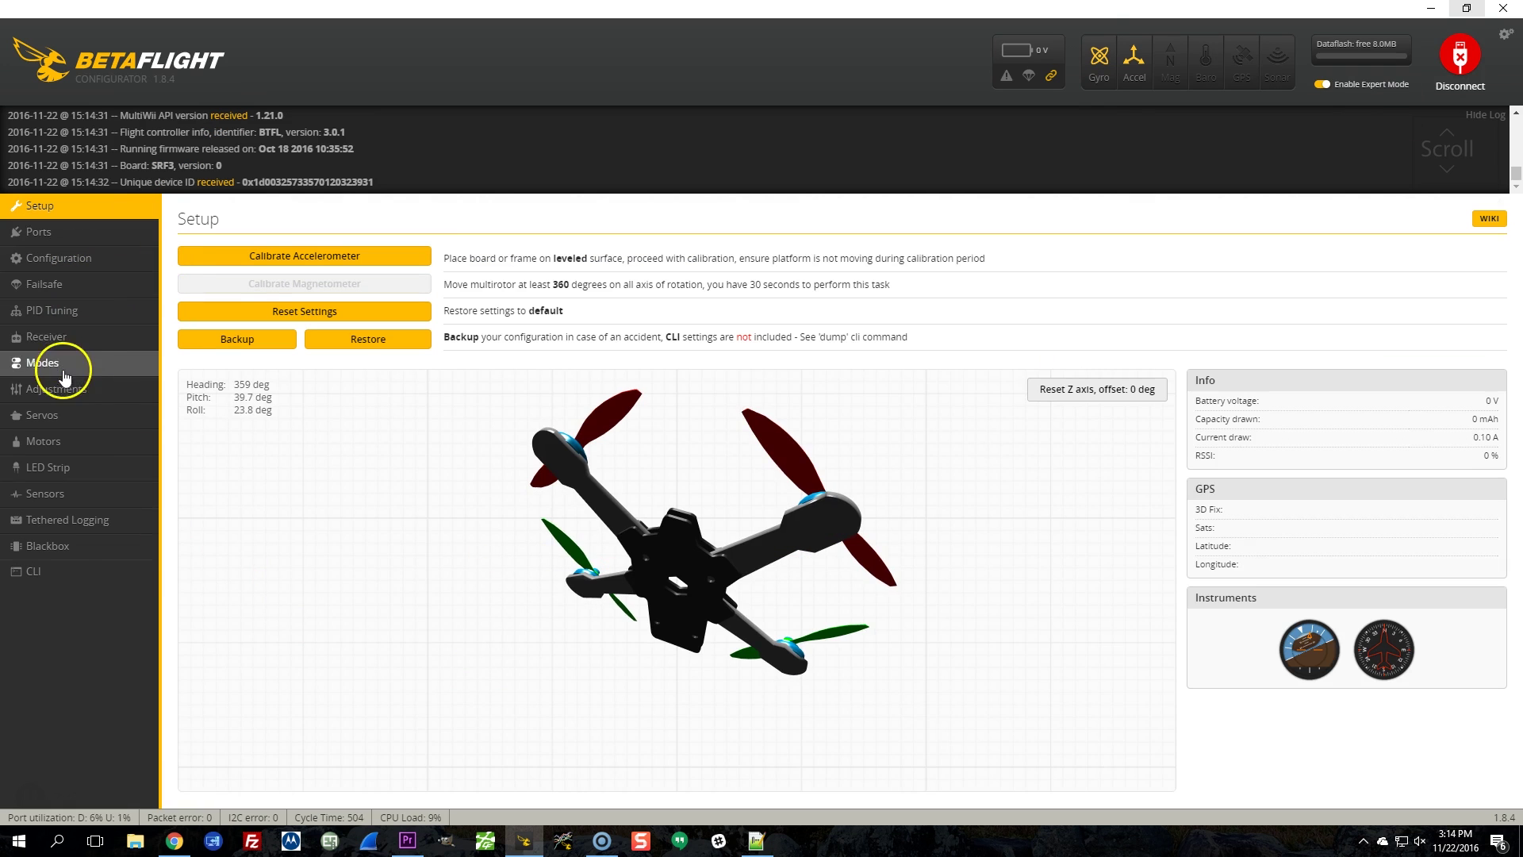
Set the receiver's channel map to RETA1234 and save it
left_click(71, 338)
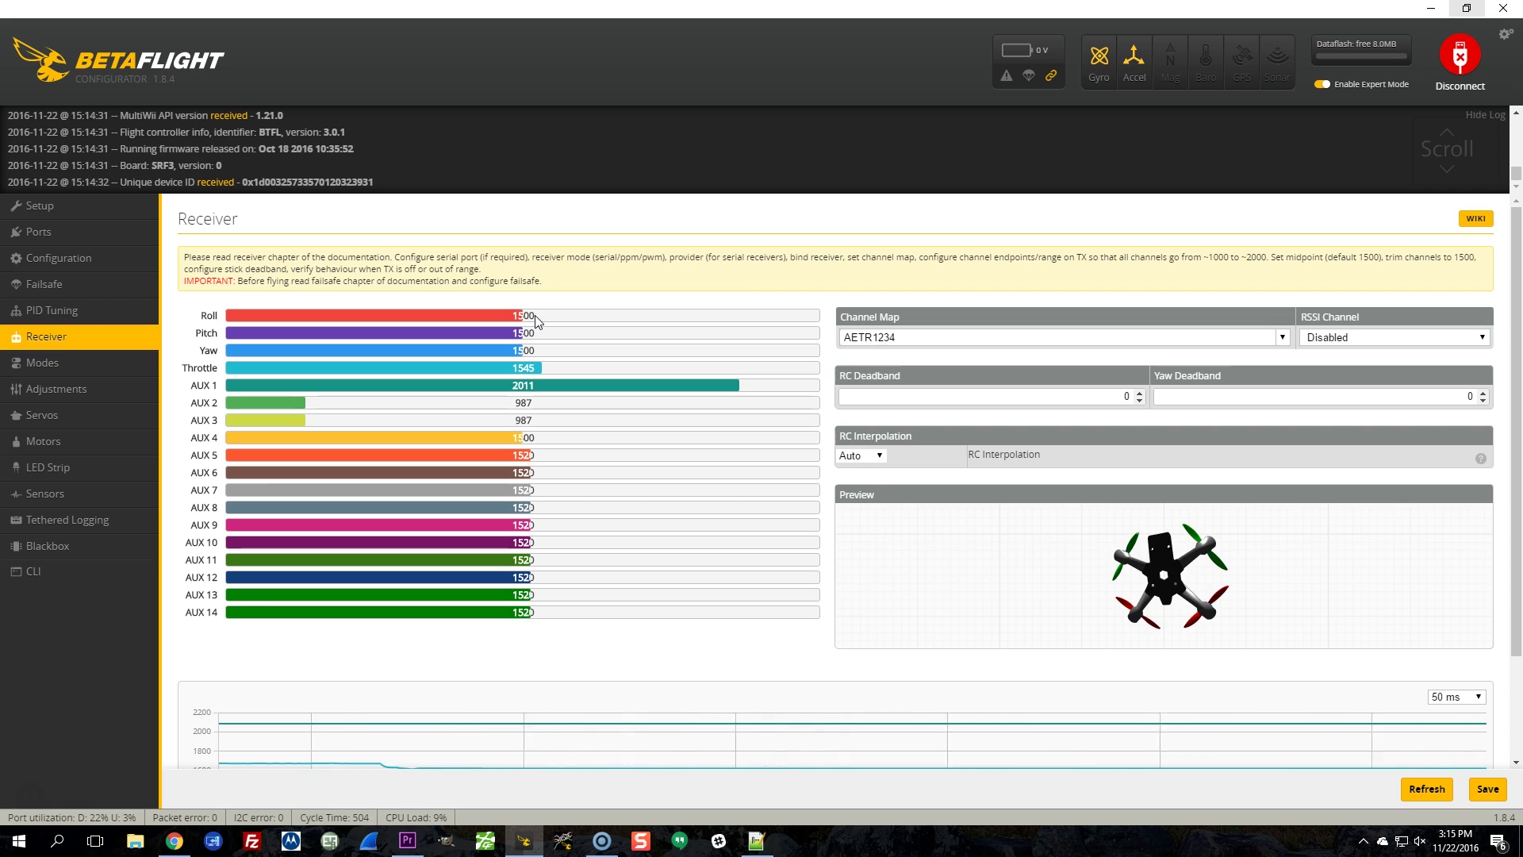
left_click(873, 335)
left_click_drag(873, 335, 820, 344)
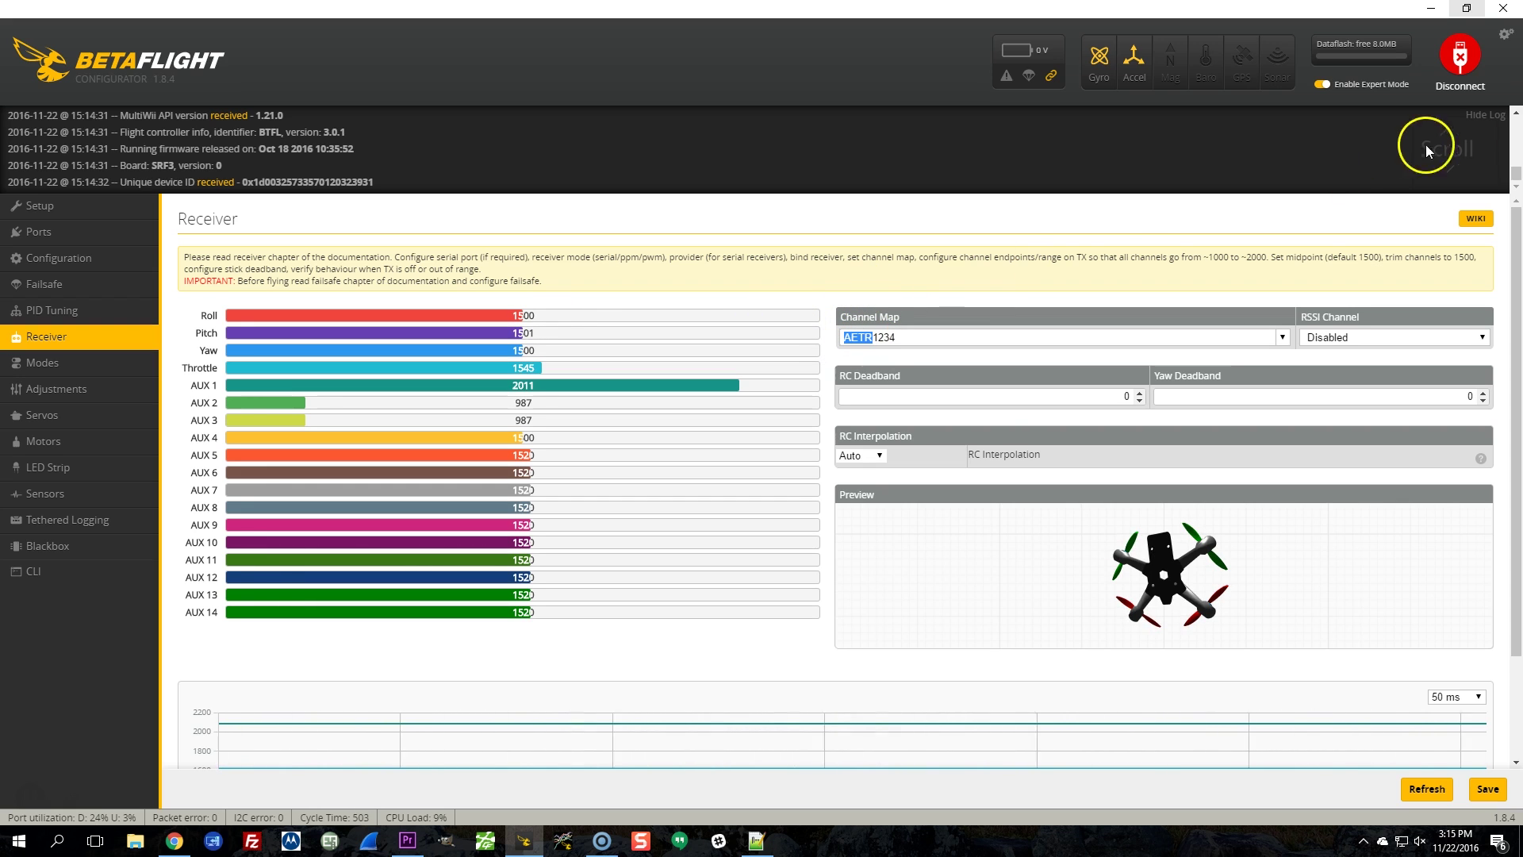
type("RETA")
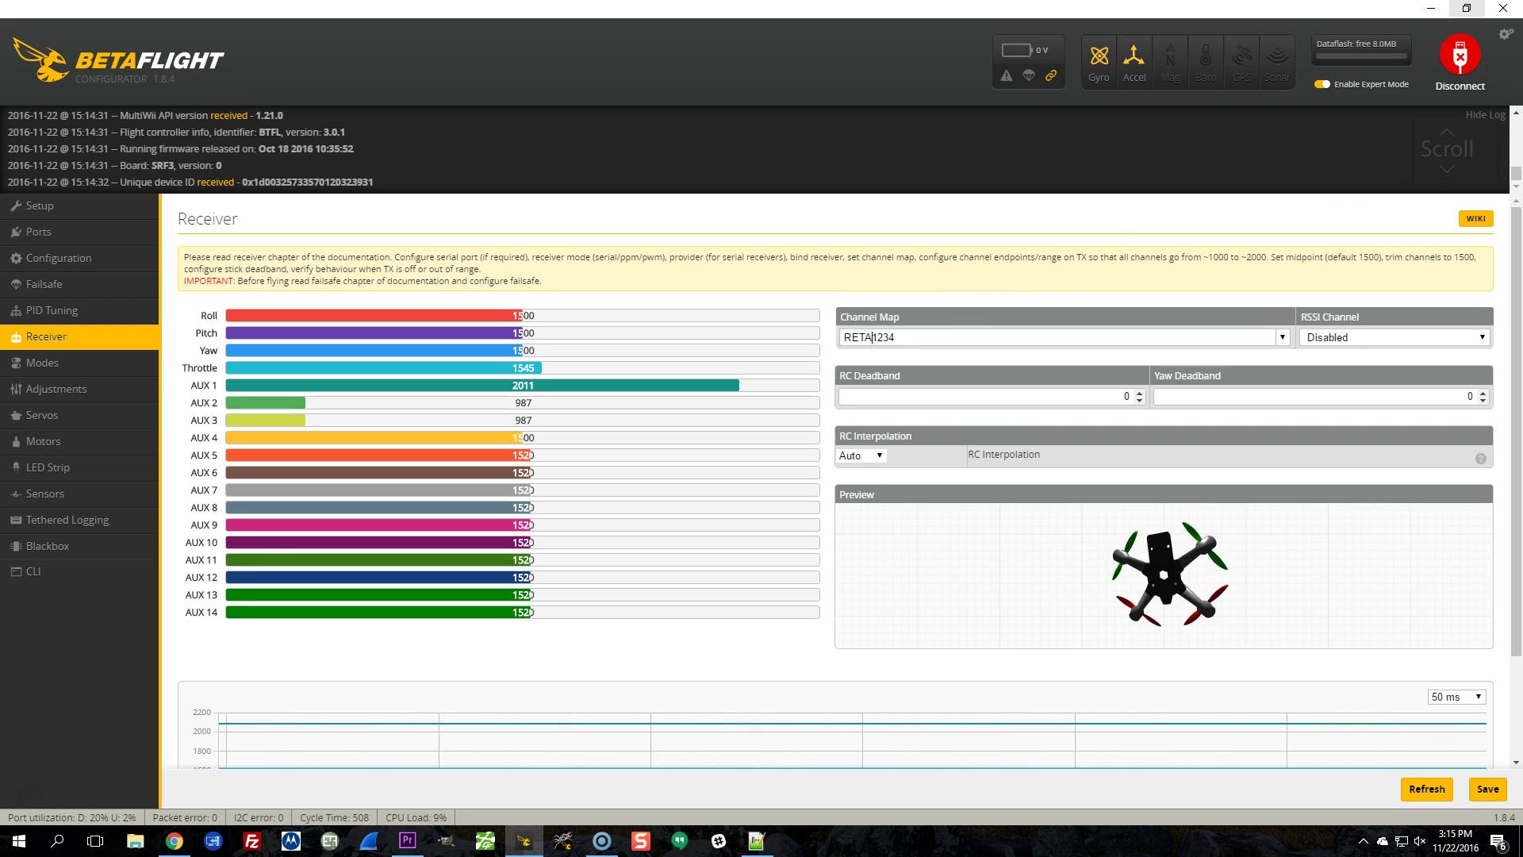
left_click(911, 344)
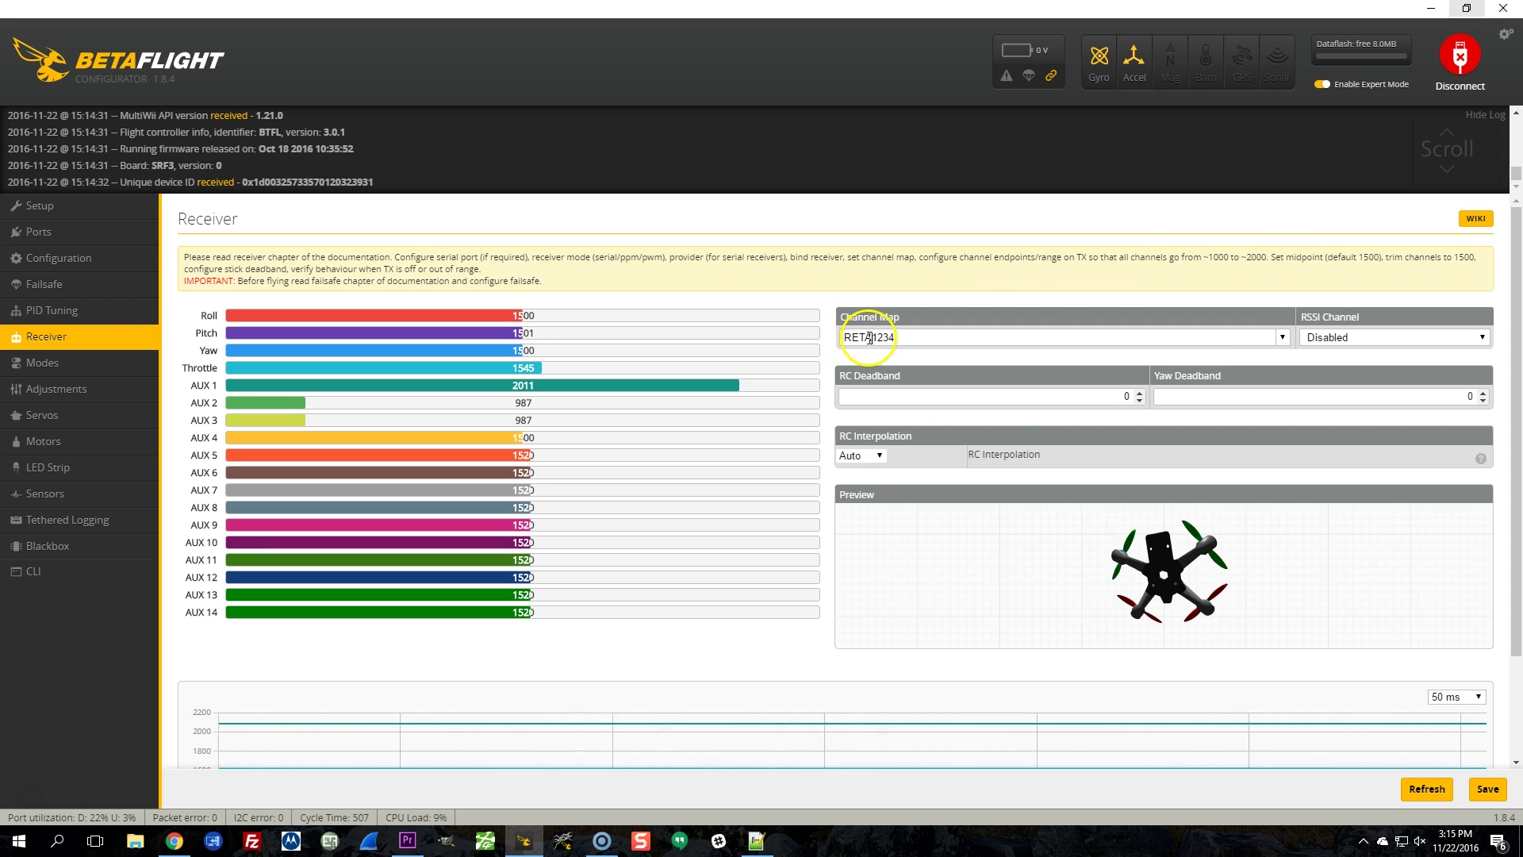
left_click(1488, 789)
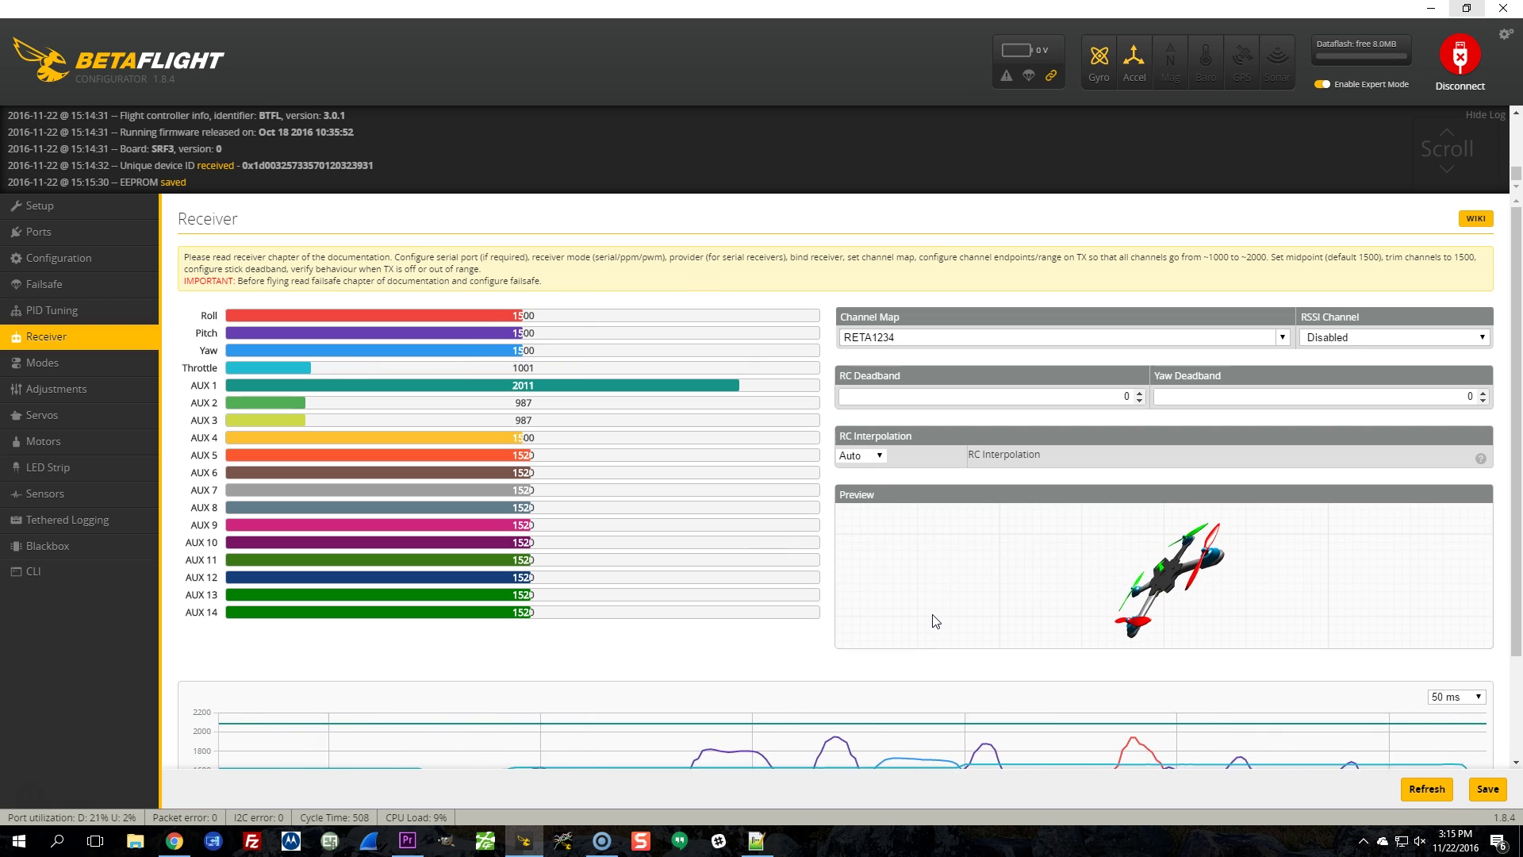
Set the ARM mode range on AUX 1 to 900–1200
left_click(48, 363)
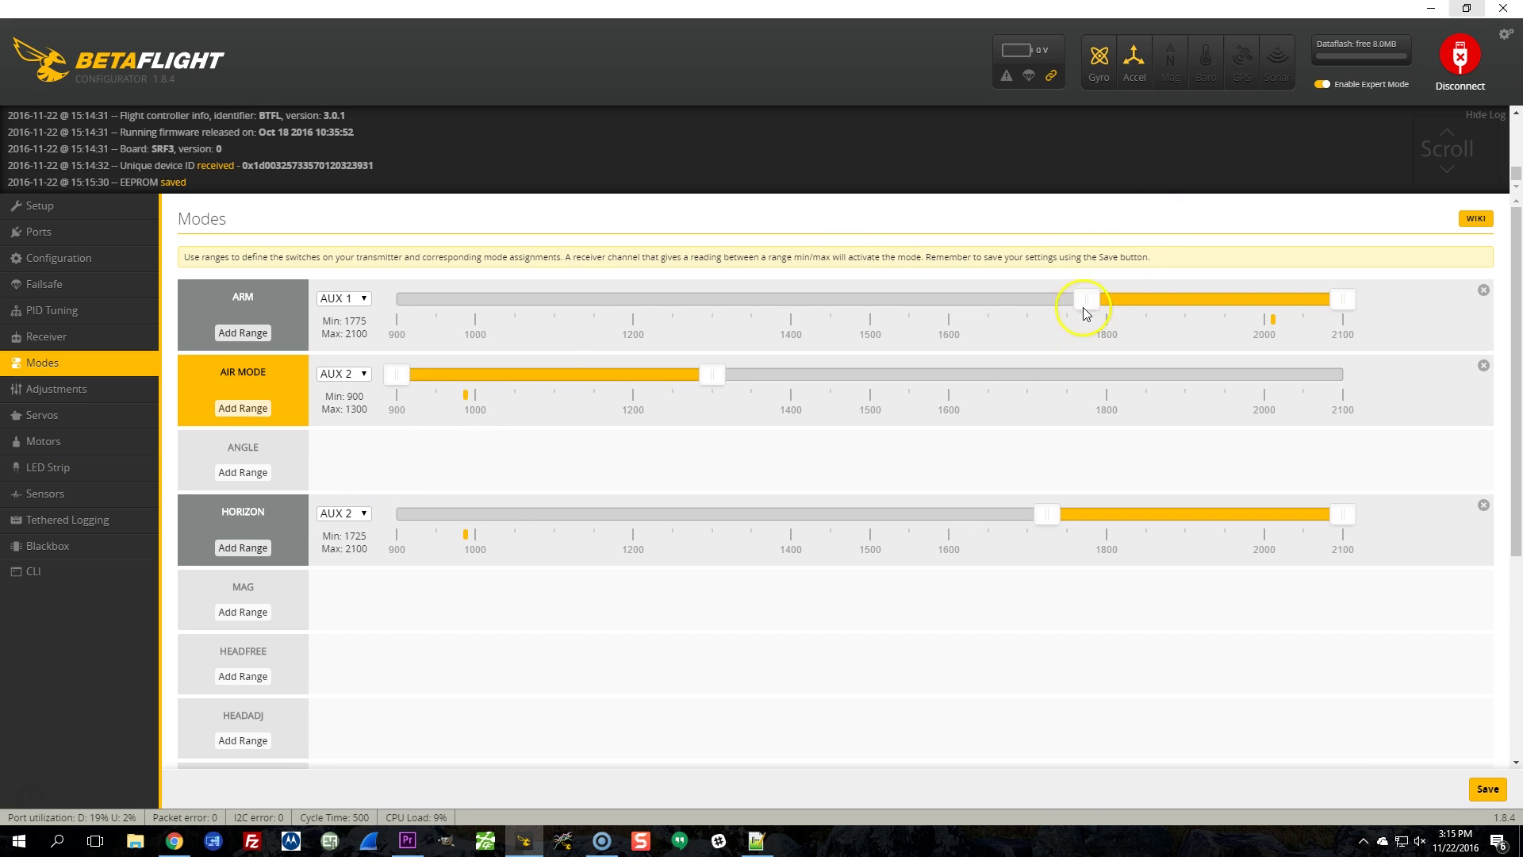
left_click_drag(1085, 309, 317, 290)
left_click_drag(1337, 301, 630, 312)
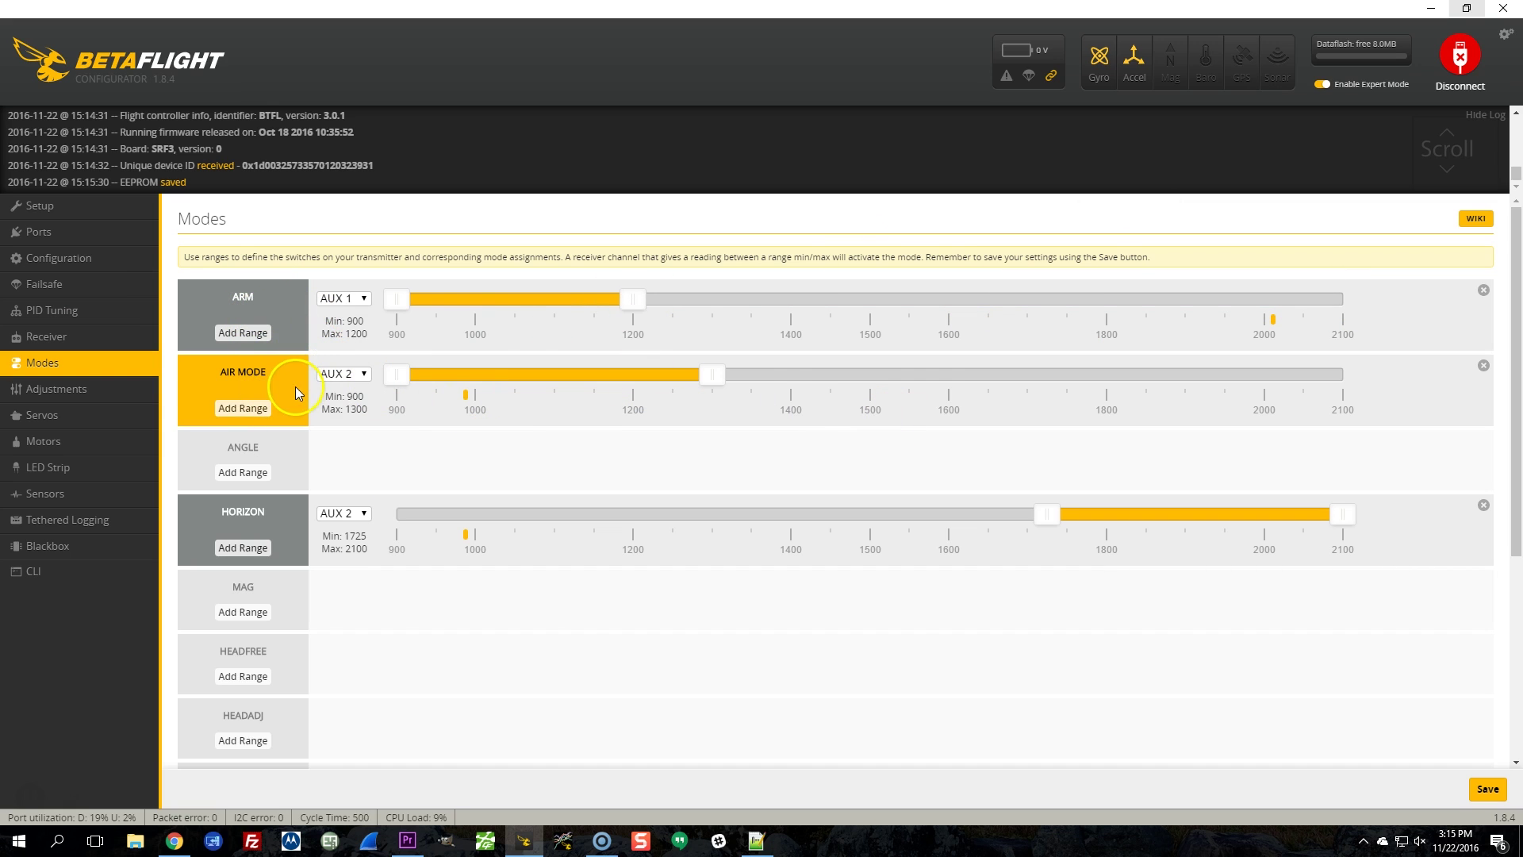
Try extending the AIR MODE range to 2100, and remove both the AIR MODE and HORIZON ranges
left_click_drag(709, 375, 1517, 379)
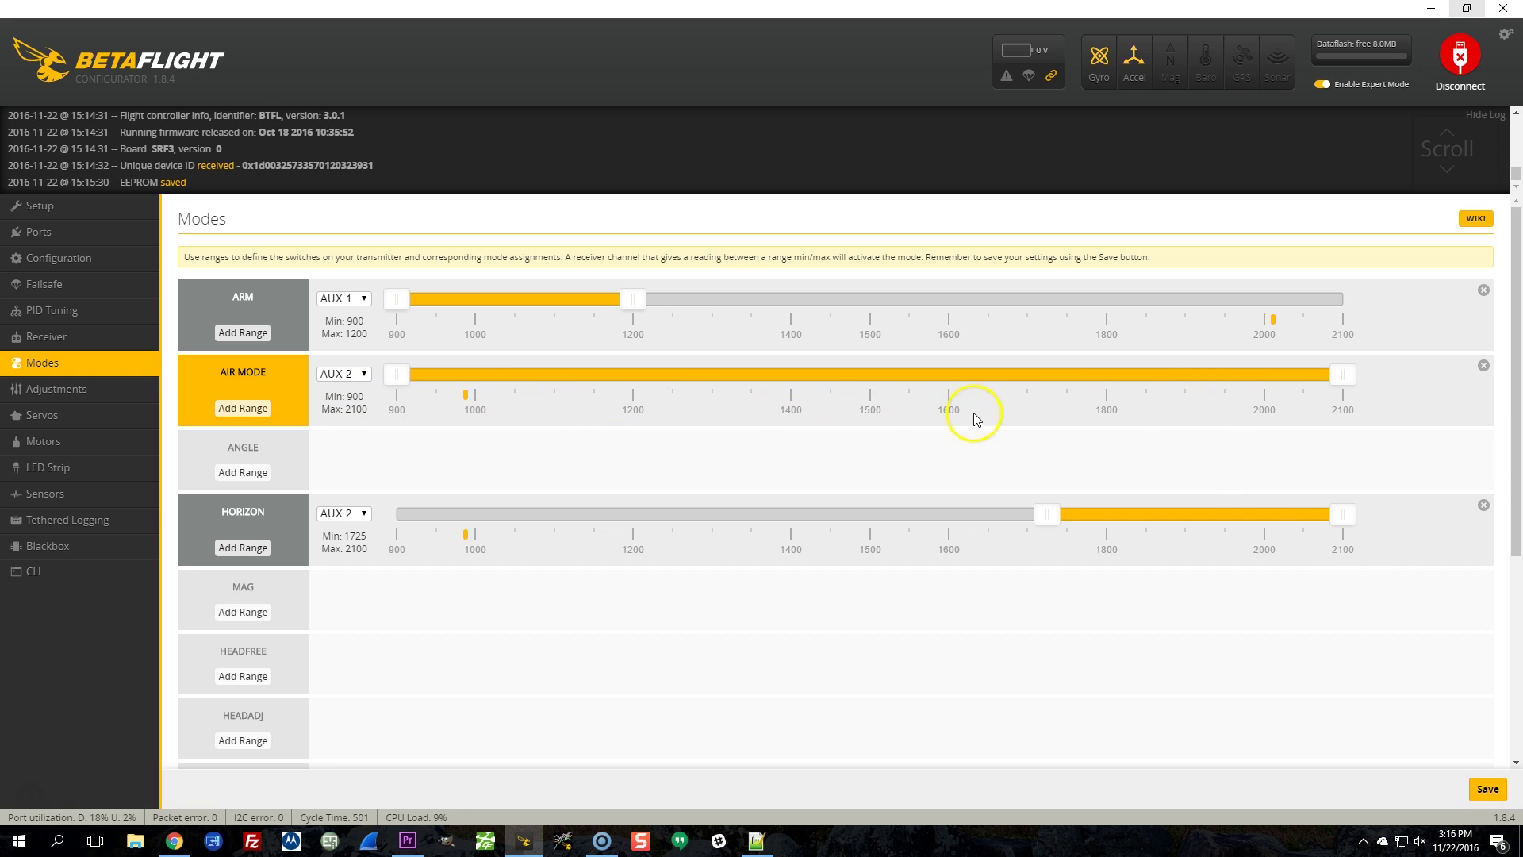
left_click(1484, 366)
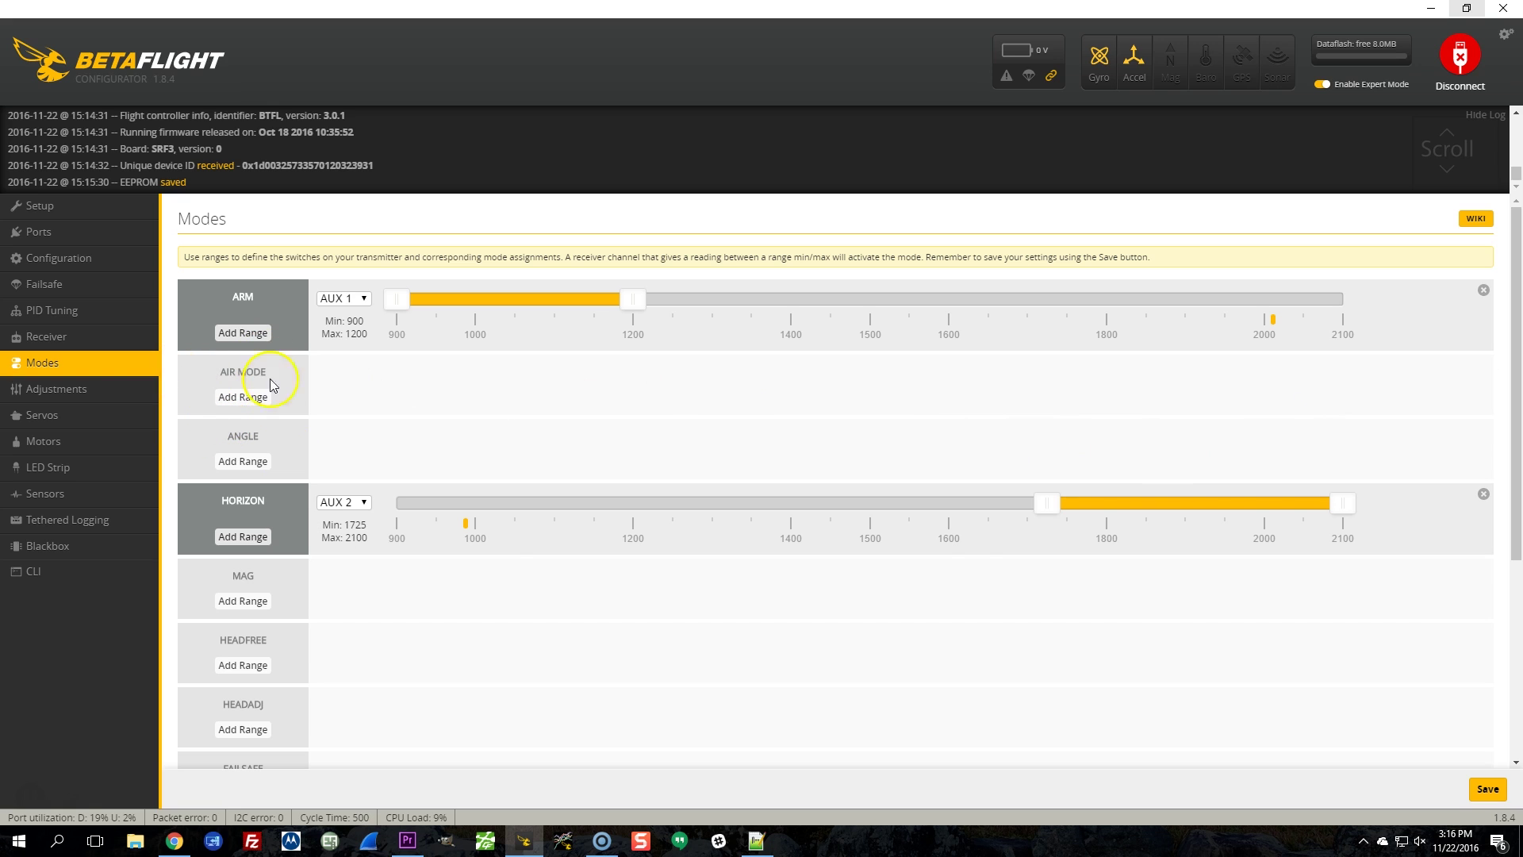
left_click(1482, 495)
Add a BEEPER mode range of 1300–1700 on AUX 3 and save the modes
scroll(512, 515, "down", 3)
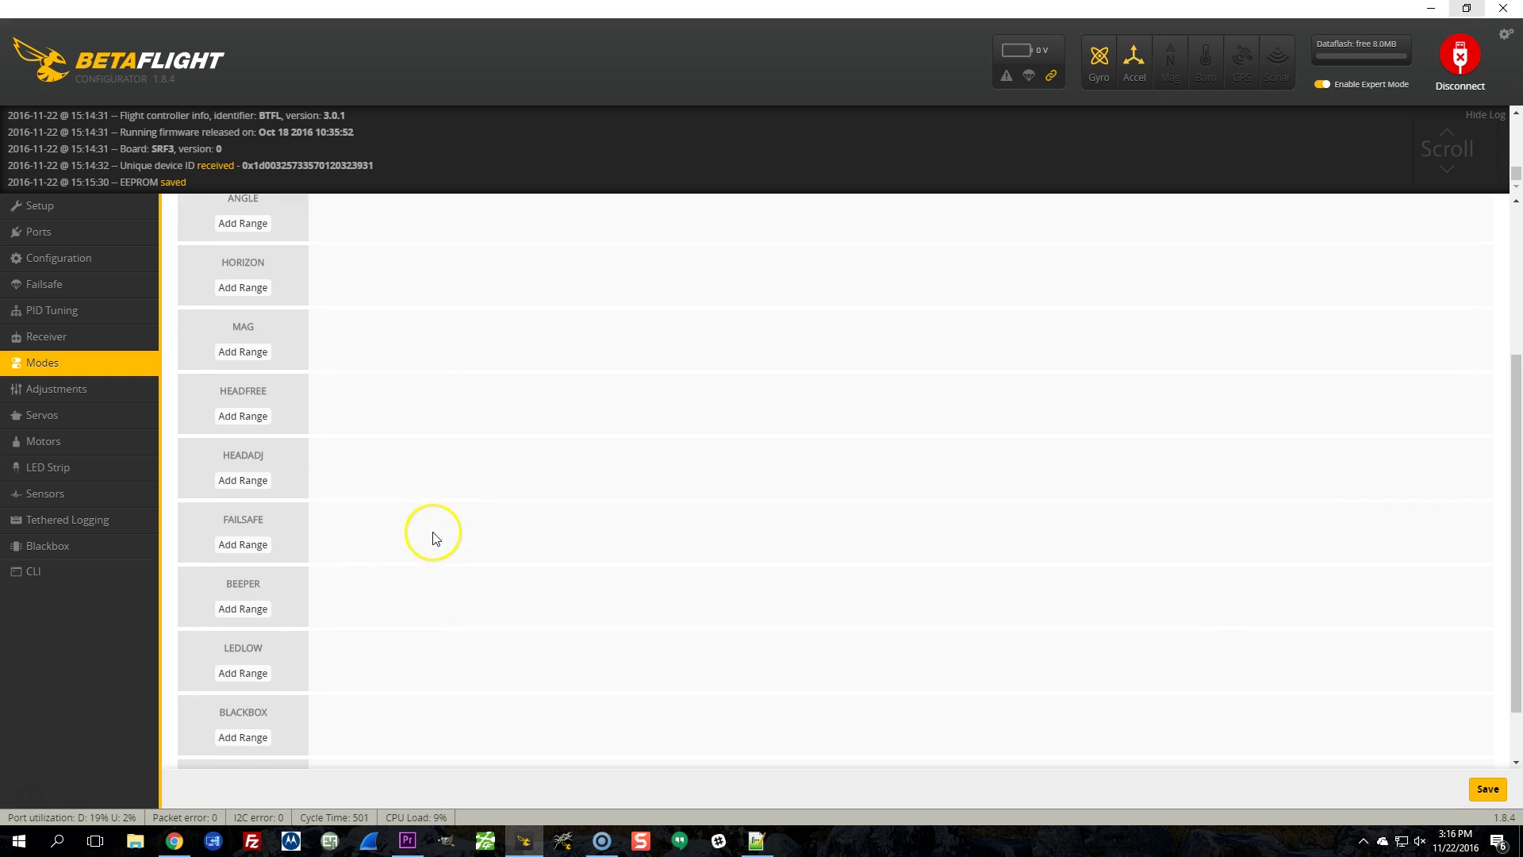
left_click(249, 611)
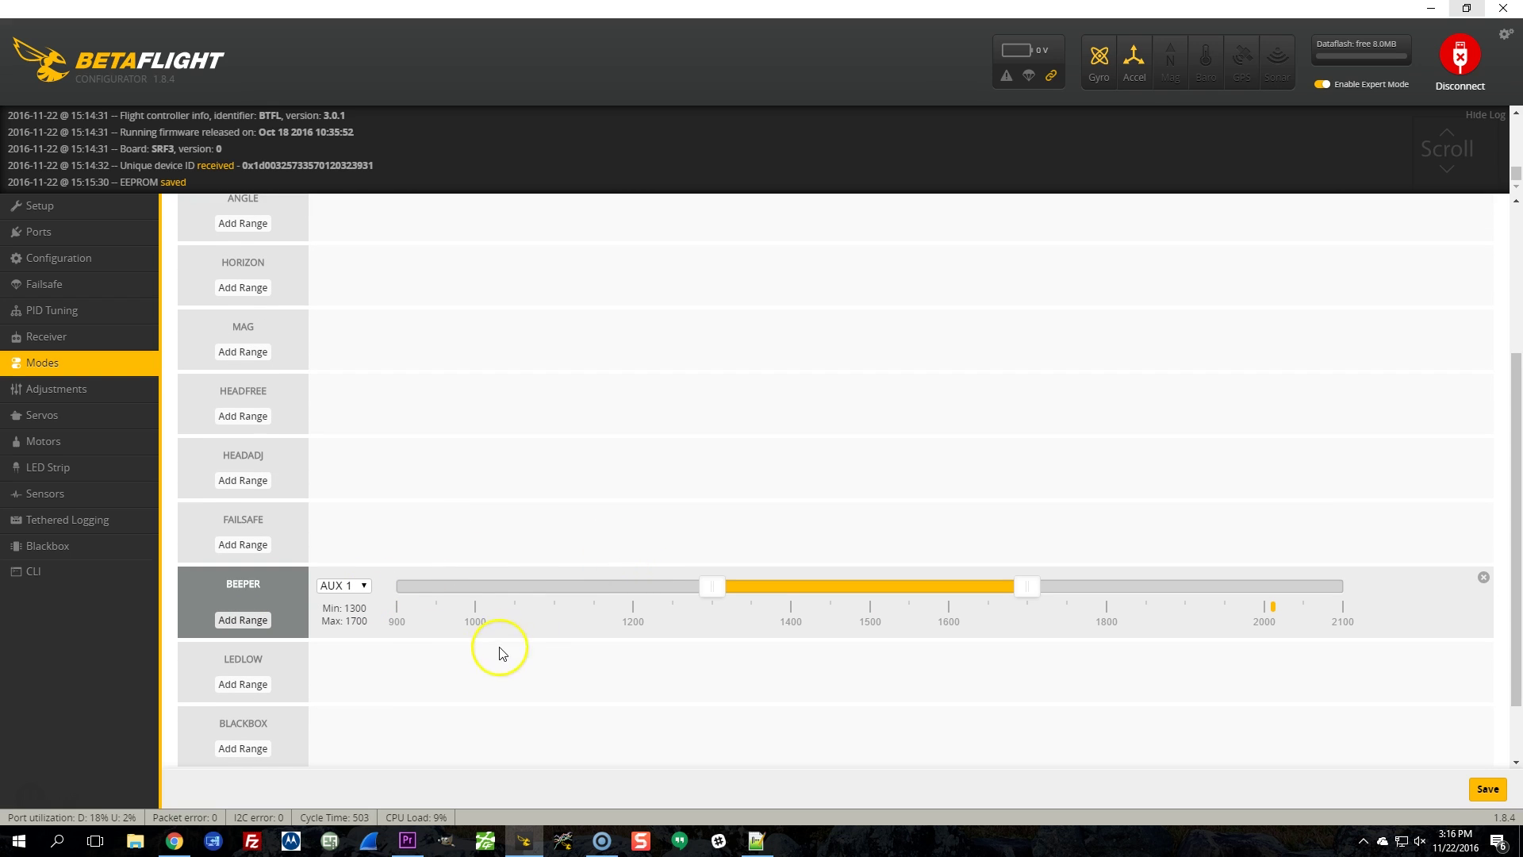
left_click(365, 593)
left_click(349, 624)
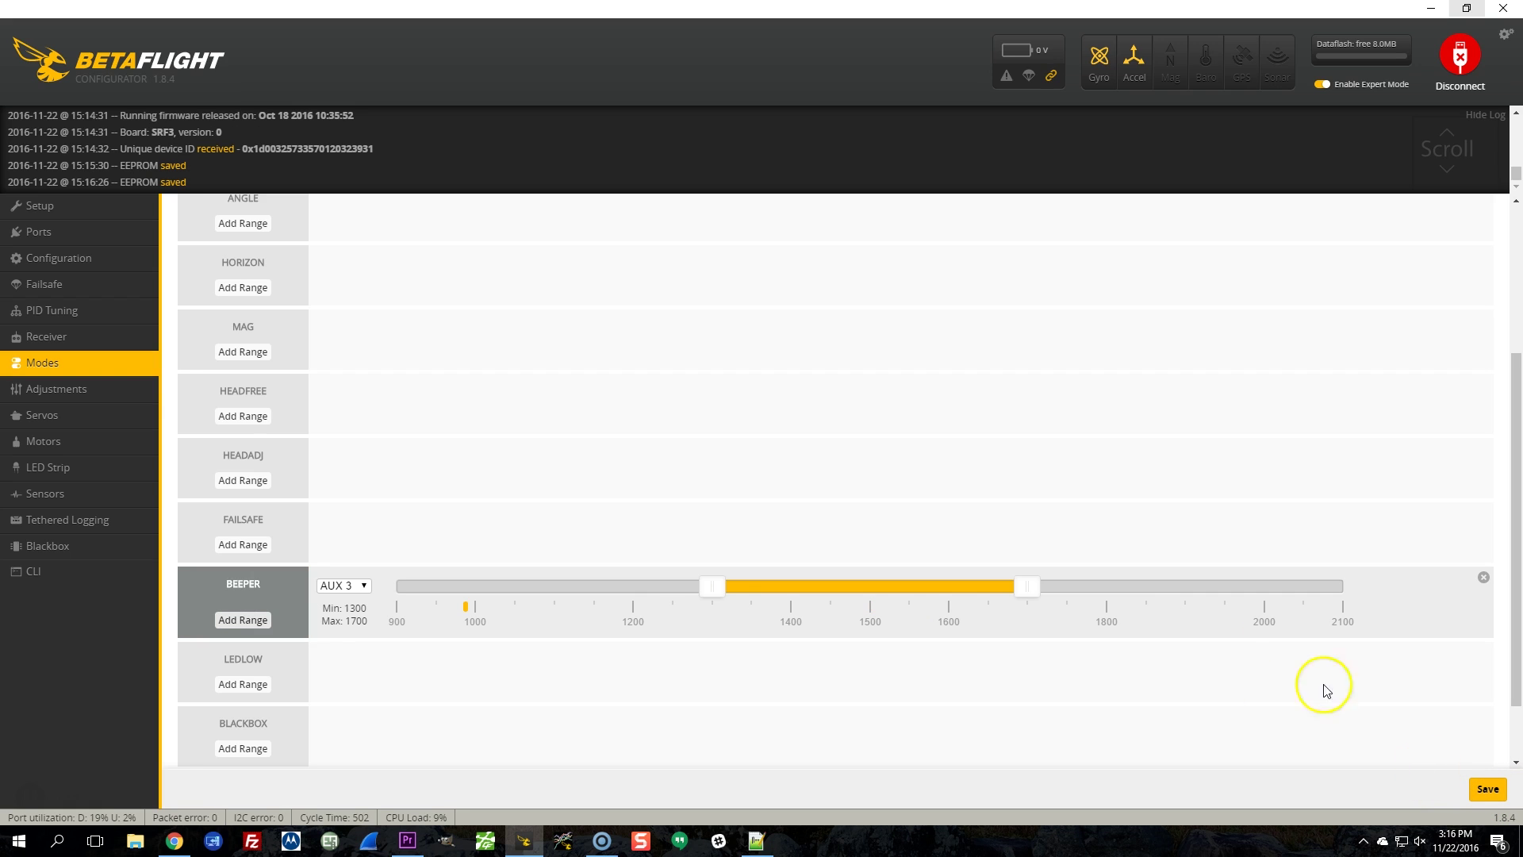
Check the ARM mode range, the mixer and motor configuration, and the model's orientation on the Setup page
scroll(796, 408, "up", 3)
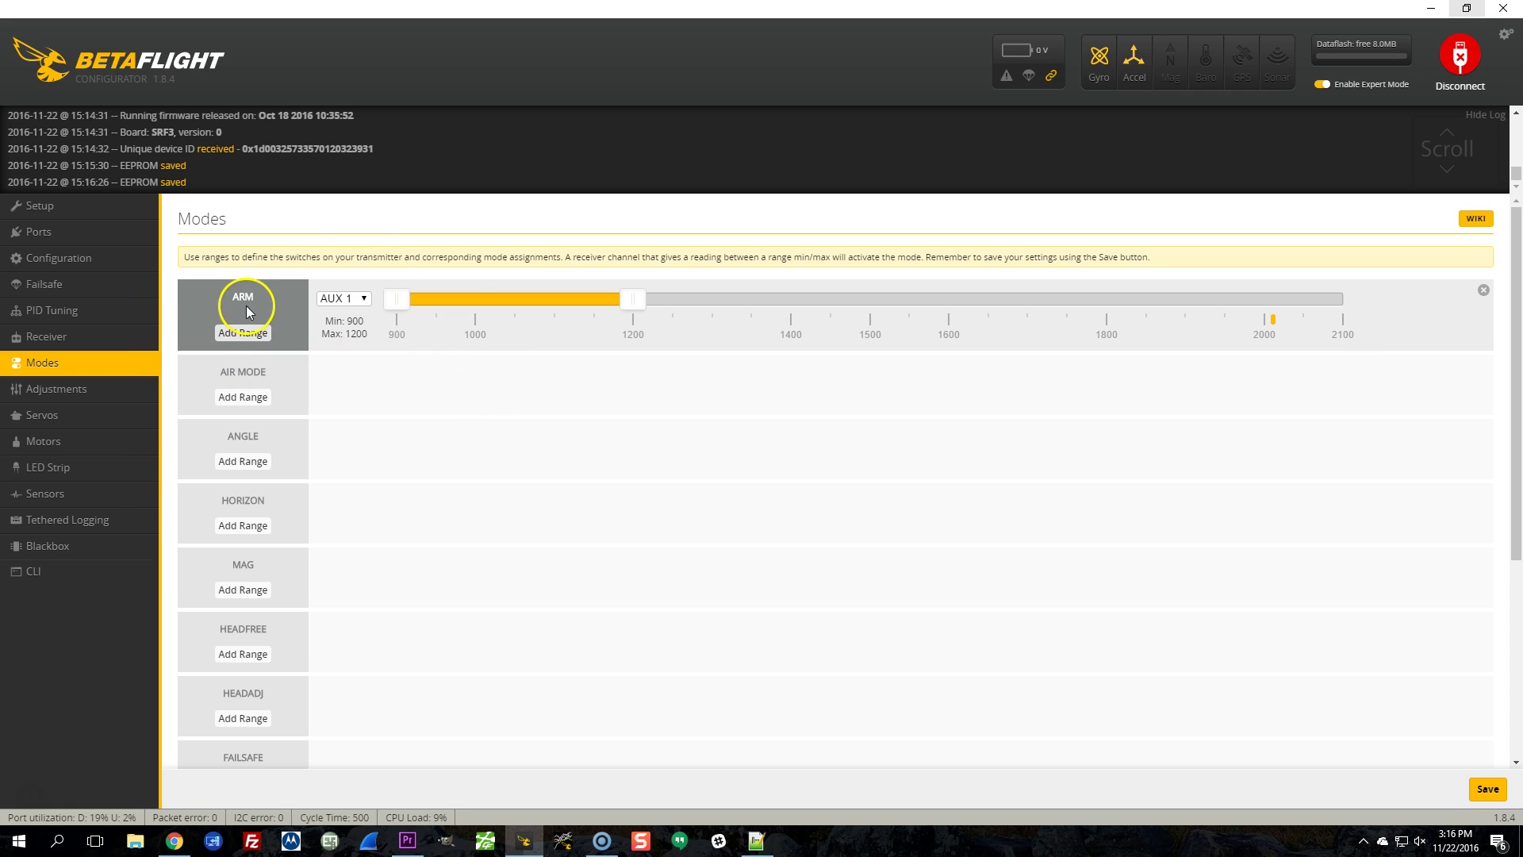
left_click(62, 258)
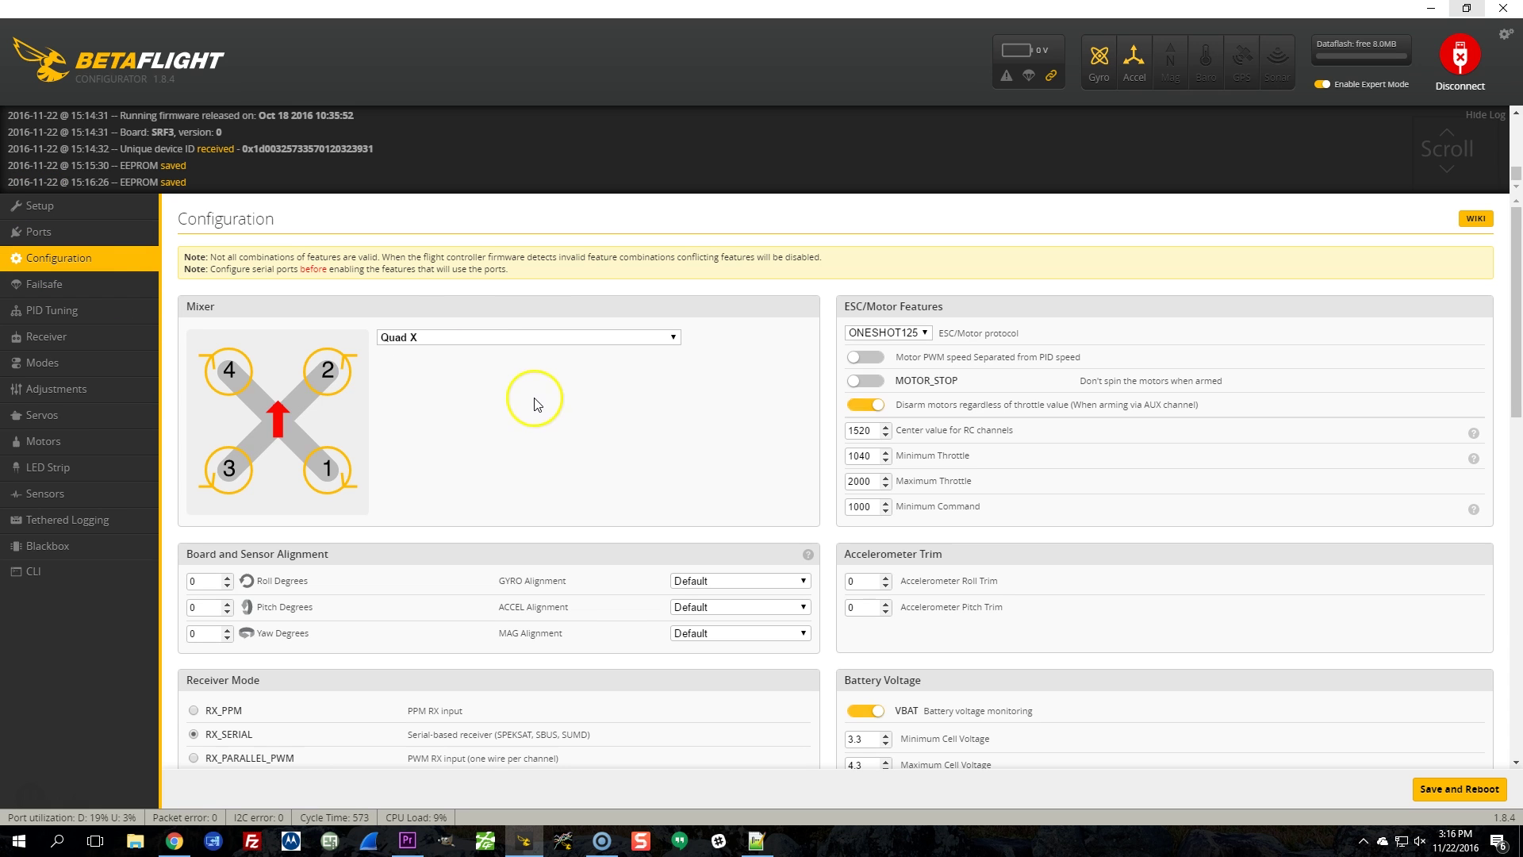
left_click(61, 214)
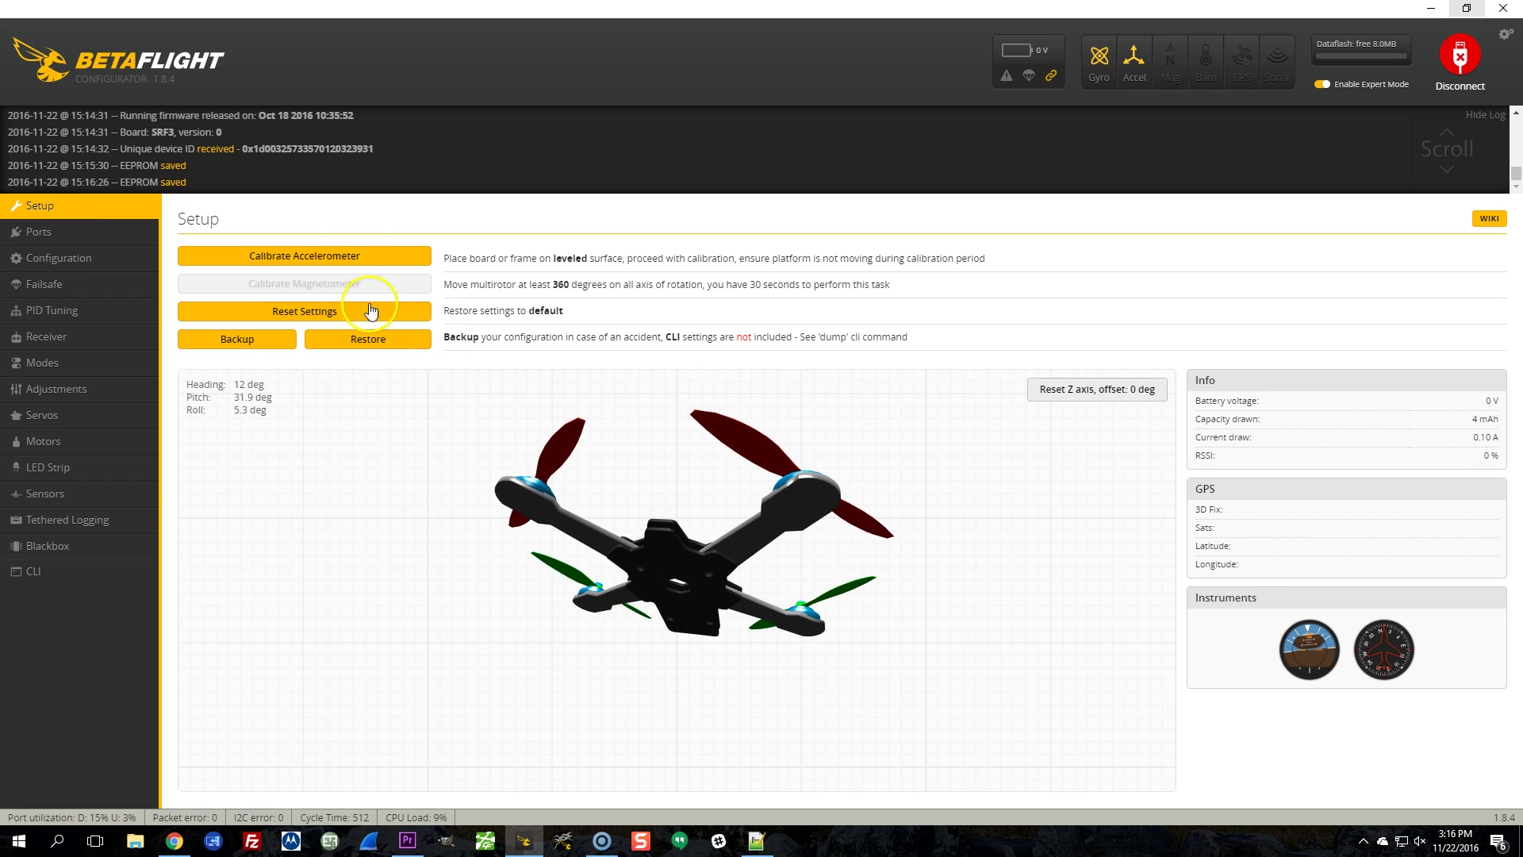
Calibrate the accelerometer with the board level
left_click(337, 255)
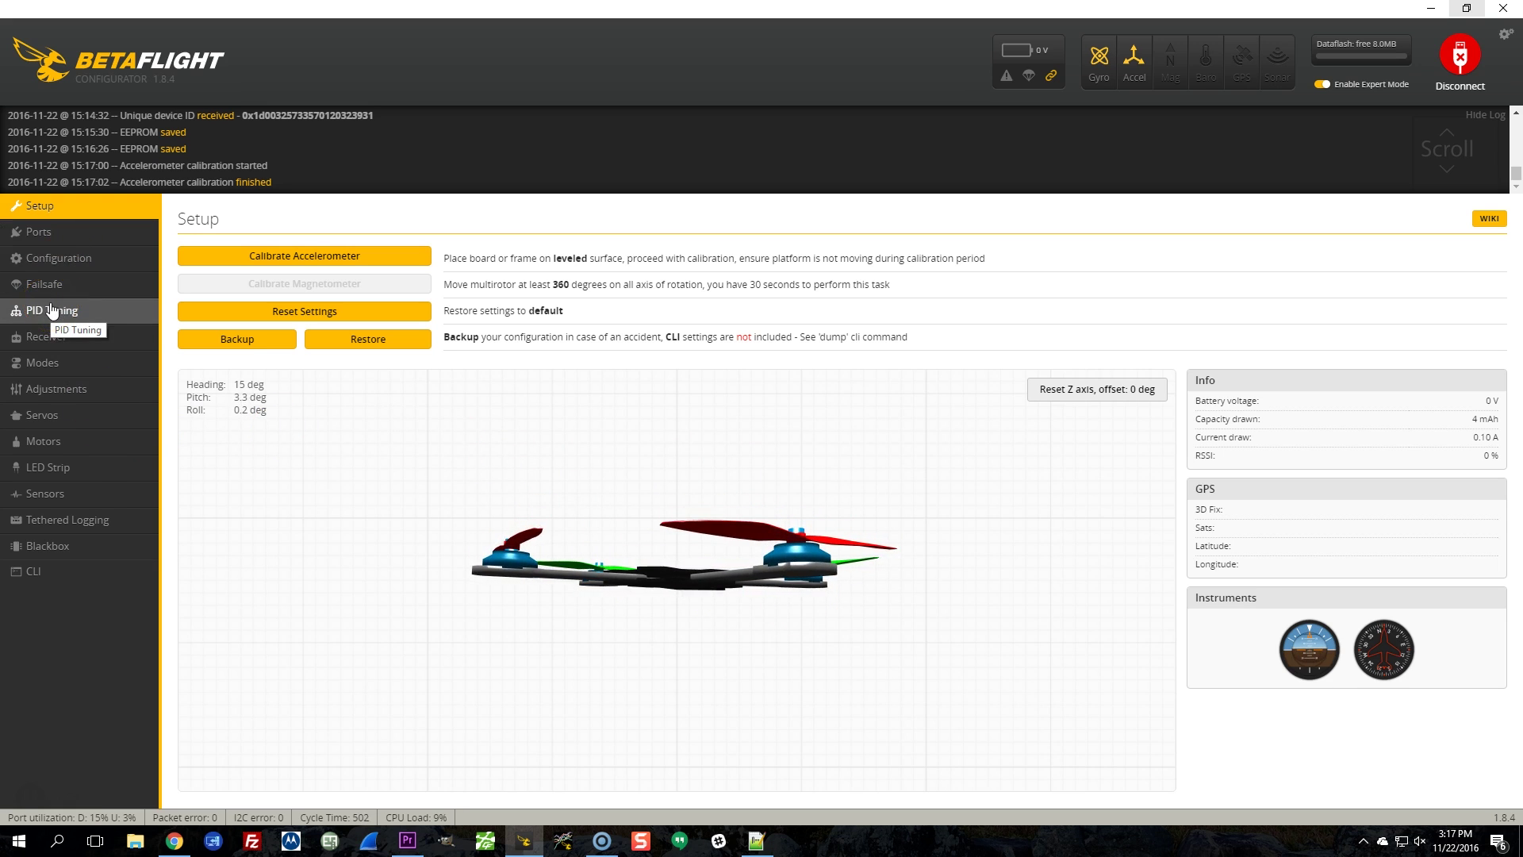
left_click(48, 341)
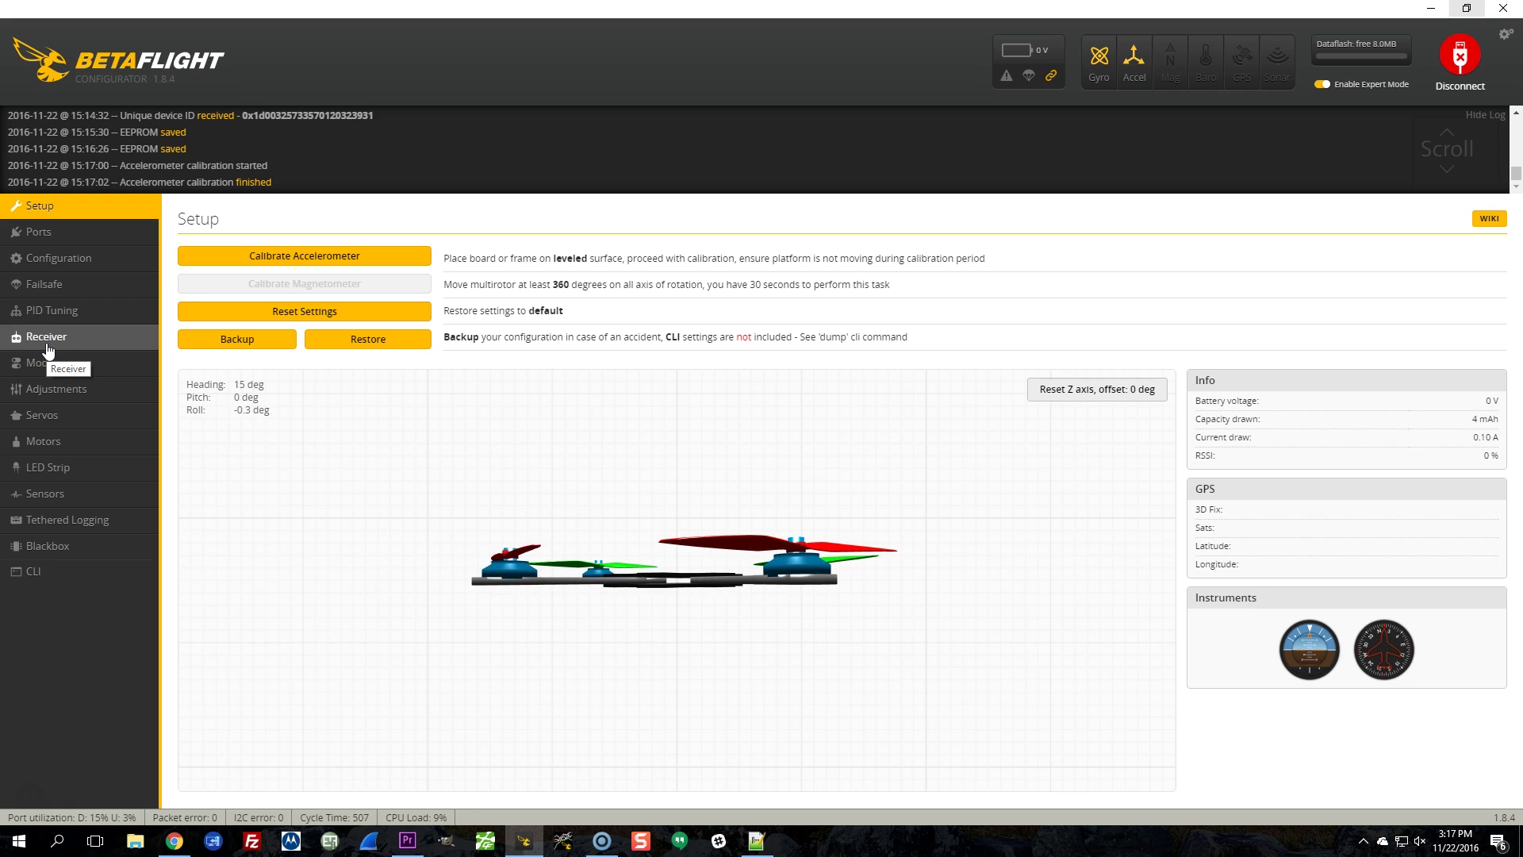
left_click(49, 343)
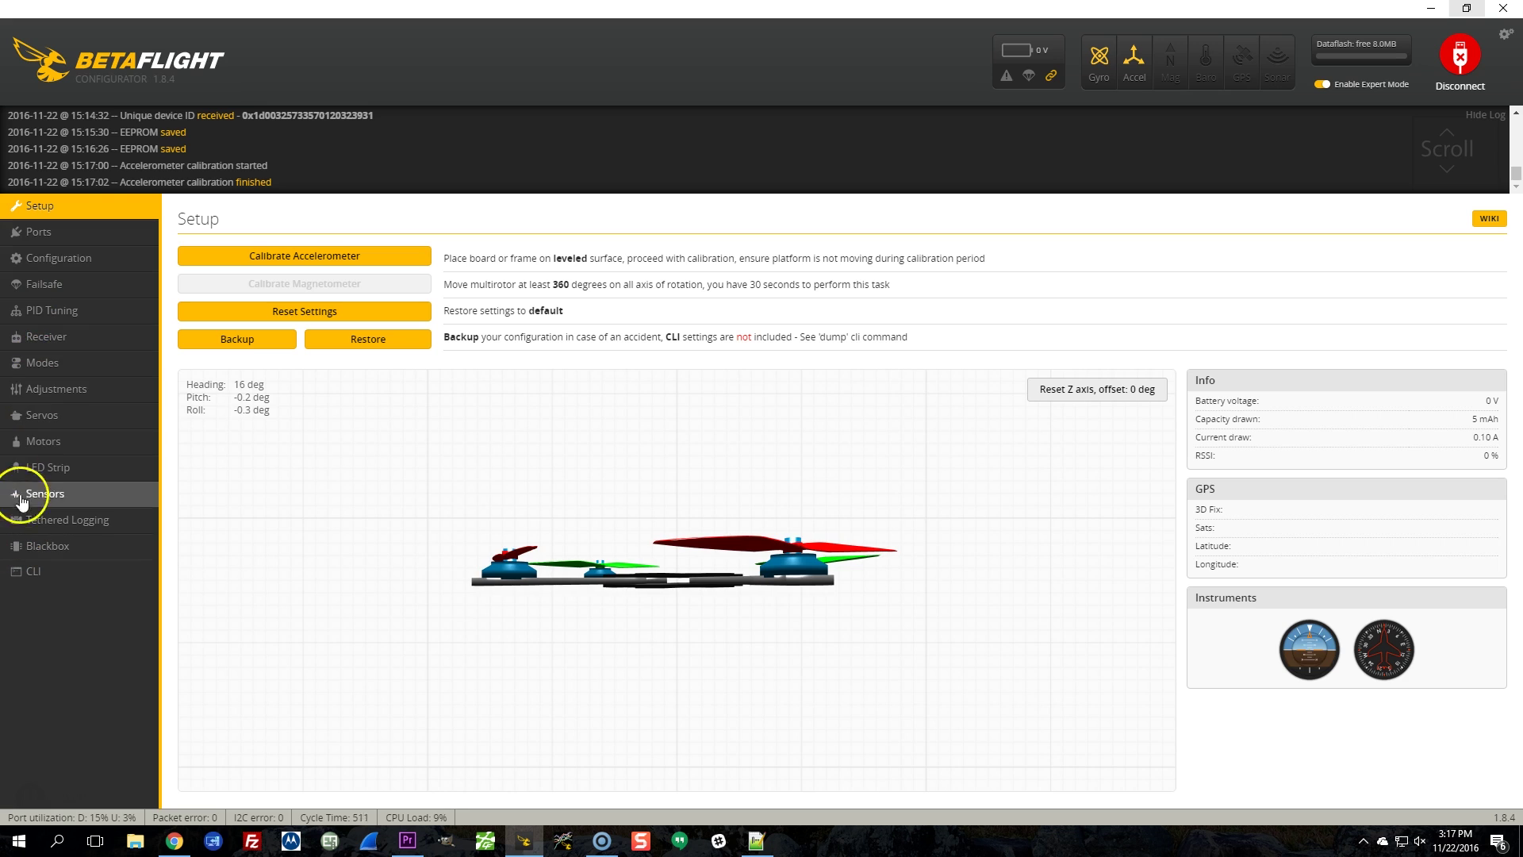
List all firmware settings in the CLI with the set command
left_click(30, 571)
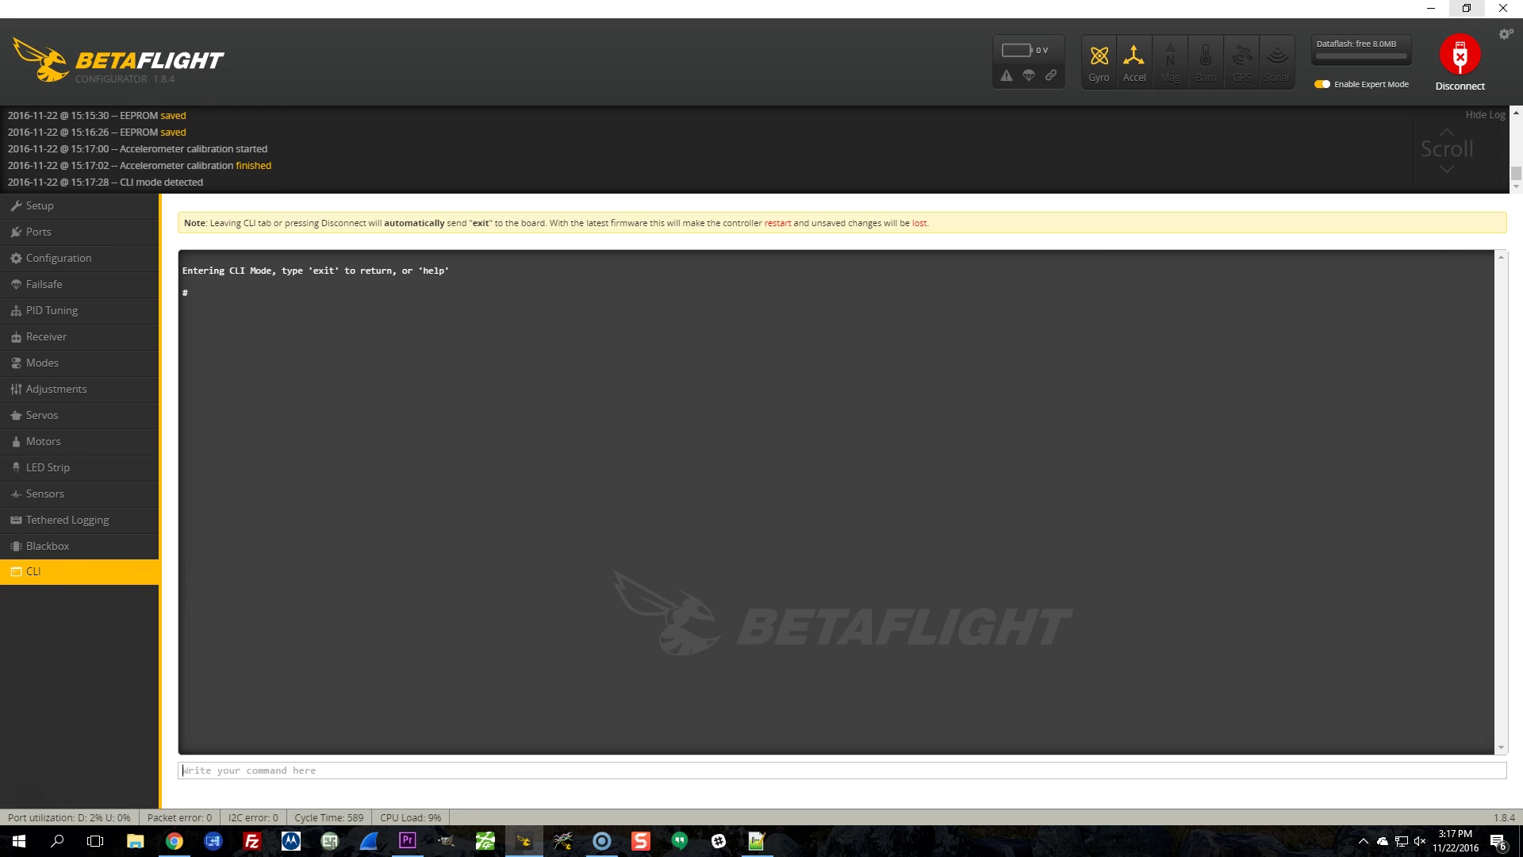
type("set")
key("Return")
Check the UART assignments on the Ports page and look over the mixer, receiver and battery settings on the Configuration page
left_click(48, 258)
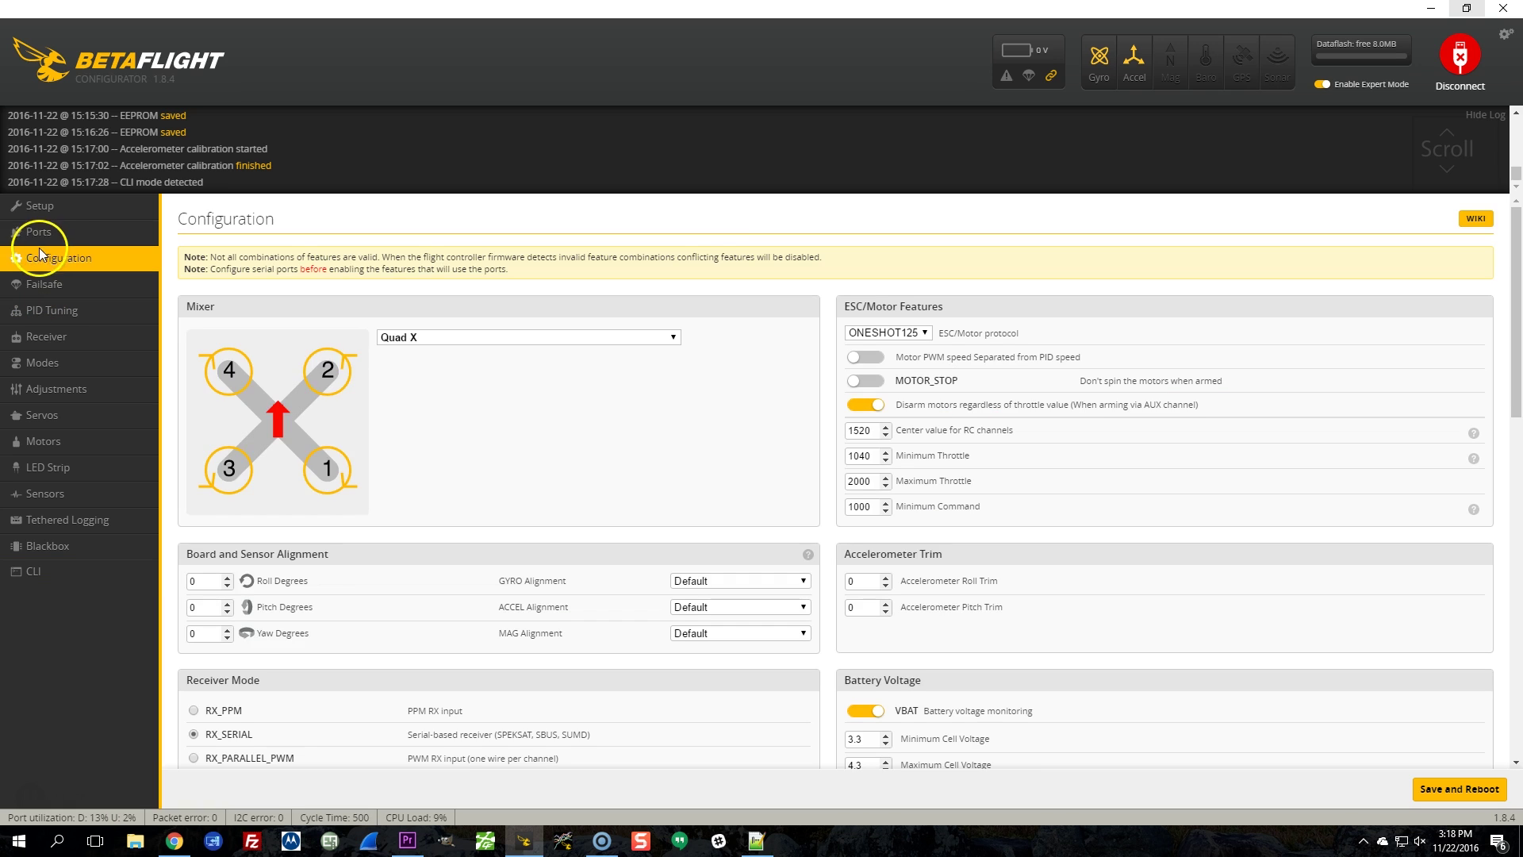
left_click(38, 222)
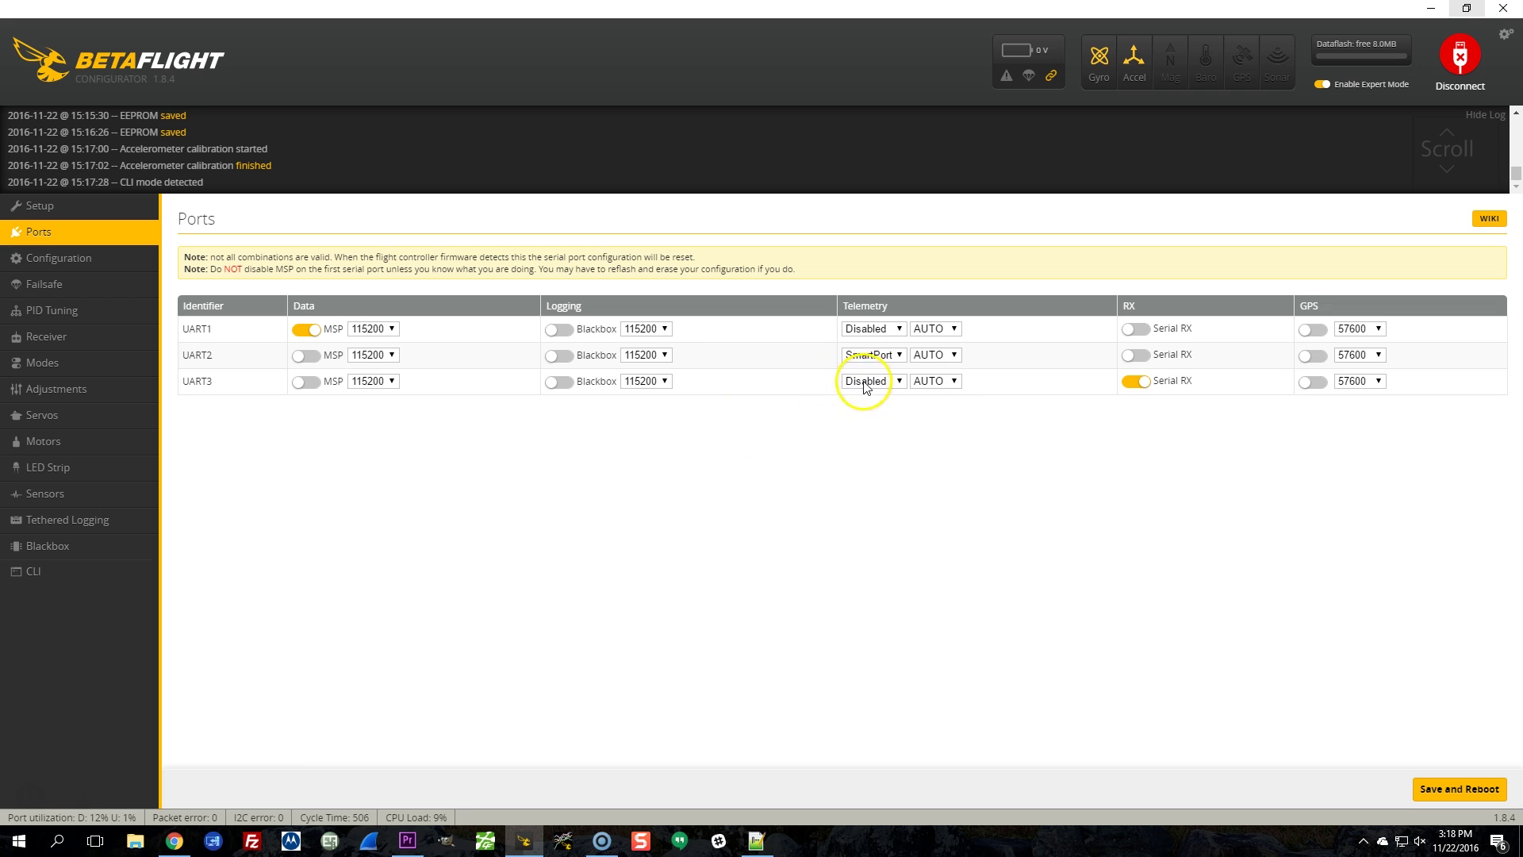
left_click(48, 260)
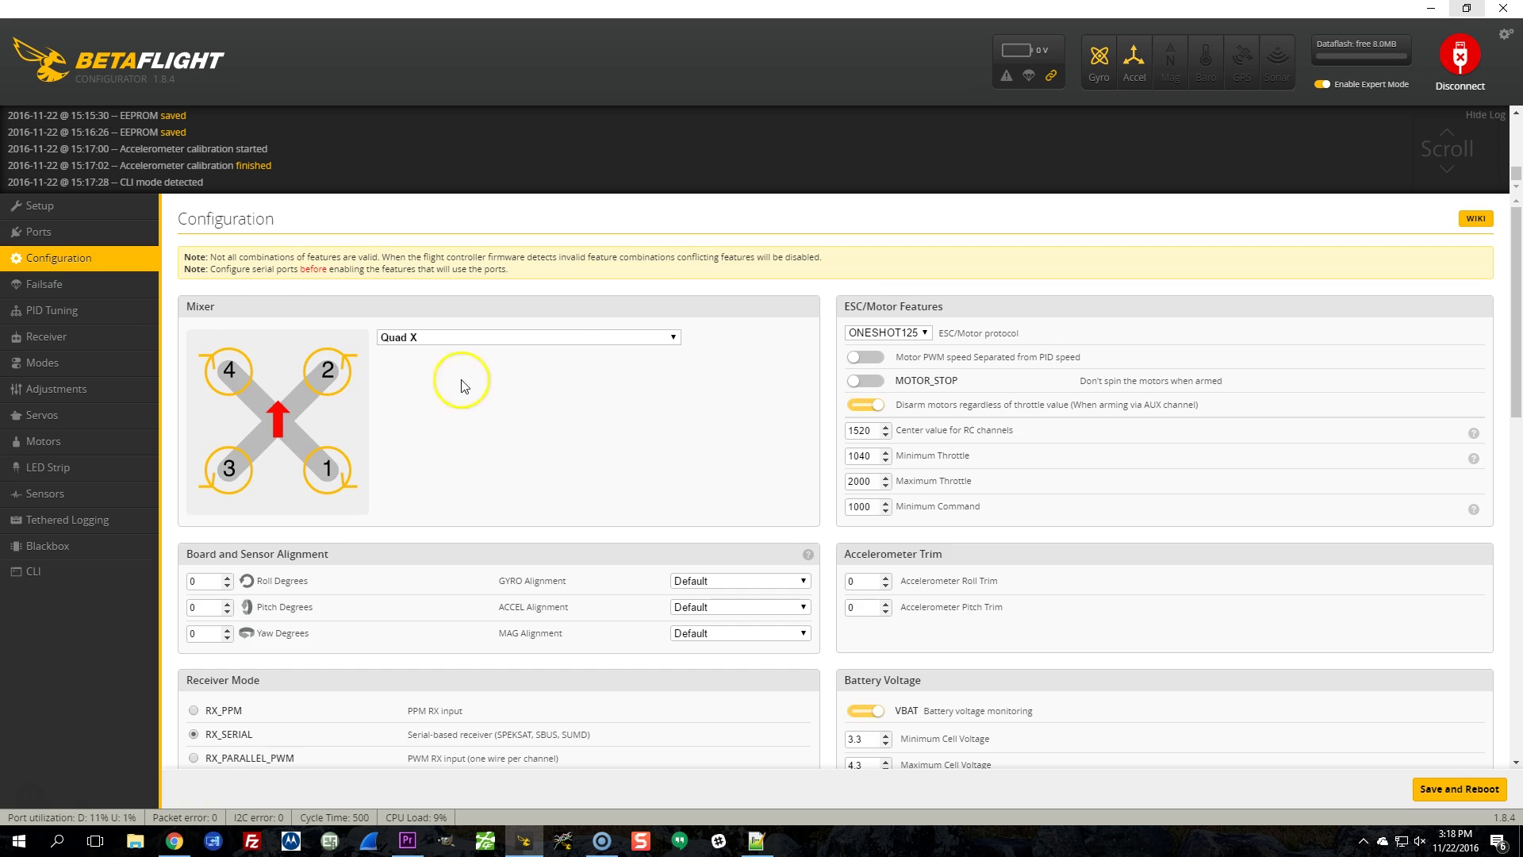
scroll(425, 393, "down", 3)
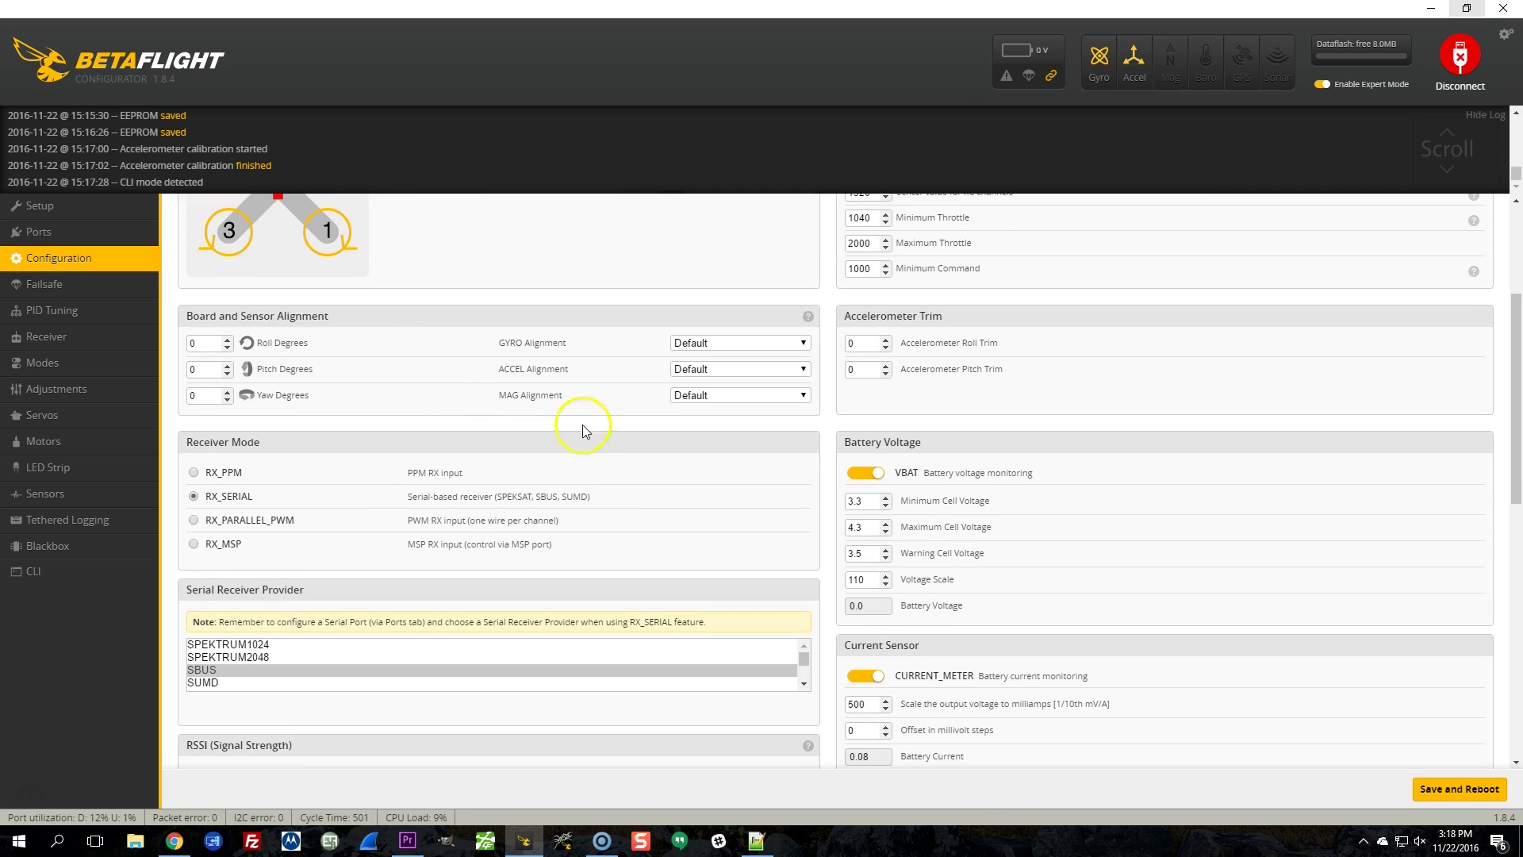
scroll(1061, 516, "up", 3)
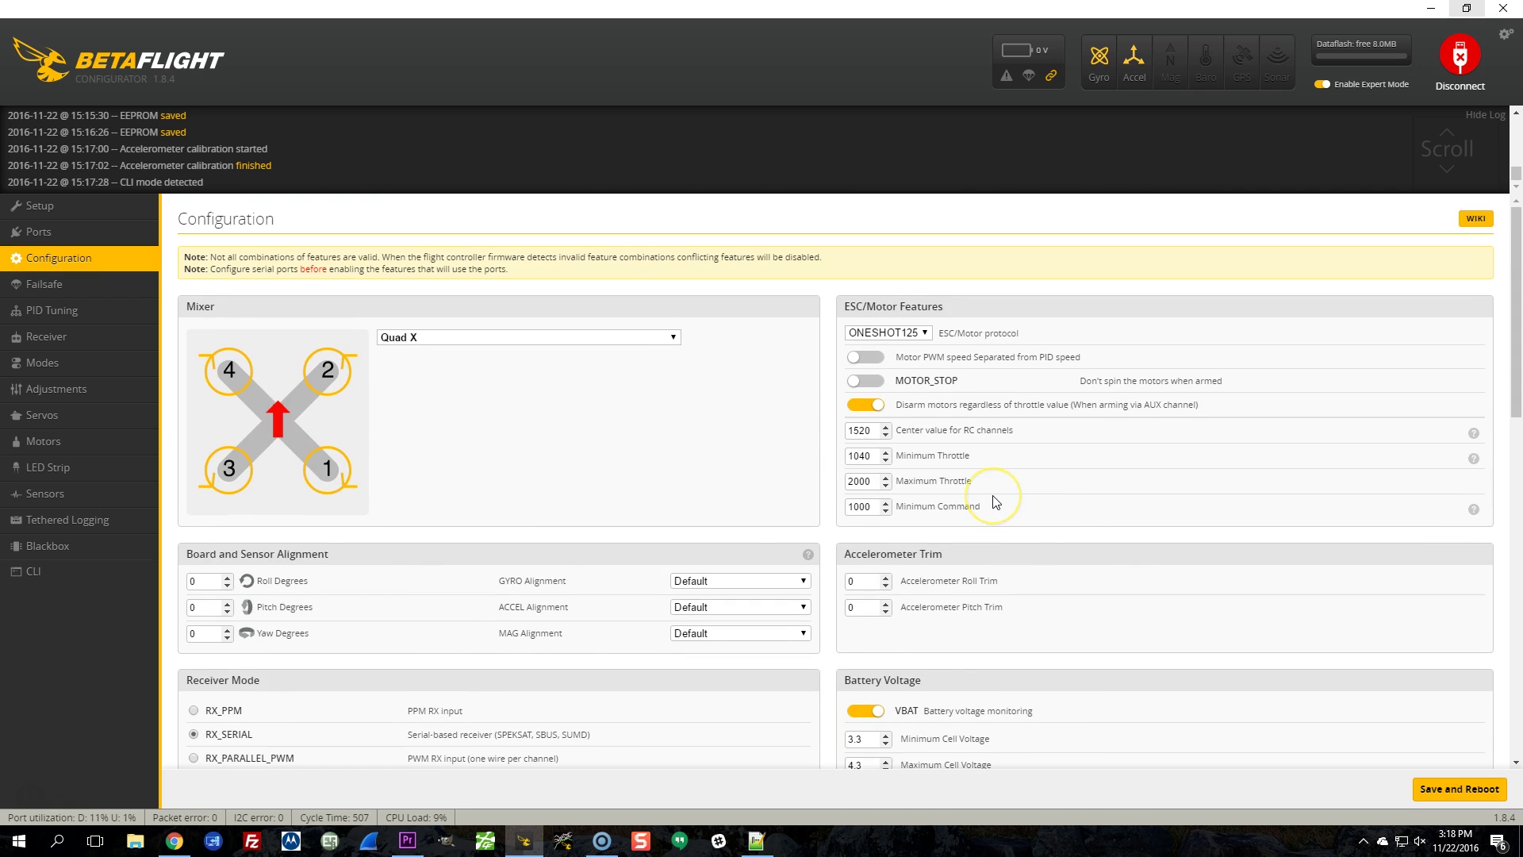
Set the ESC/Motor protocol to MULTISHOT in the configuration
left_click(878, 337)
left_click(996, 333)
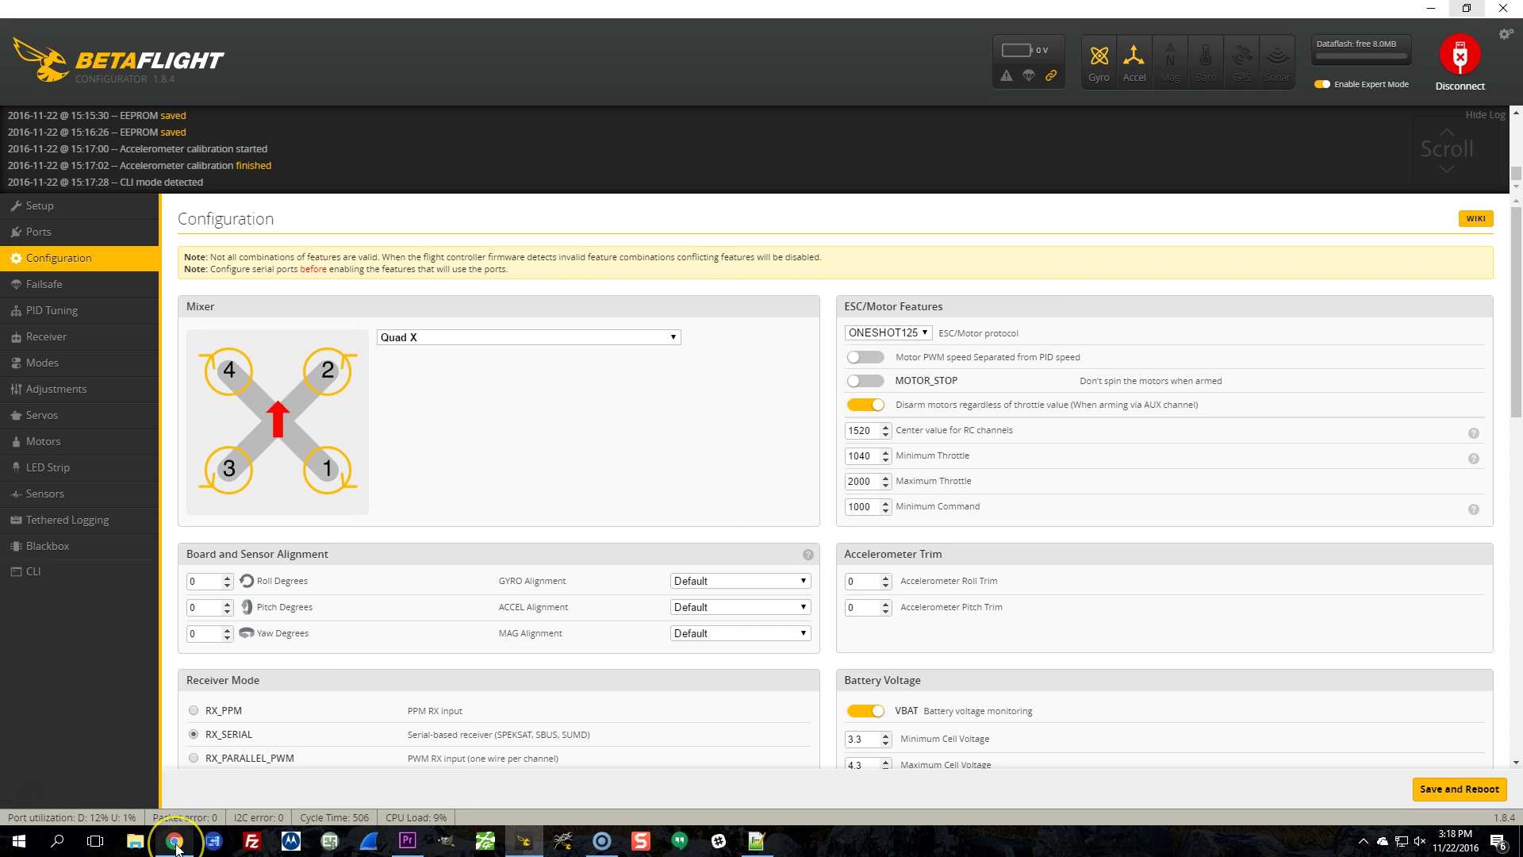
mouse_move(176, 846)
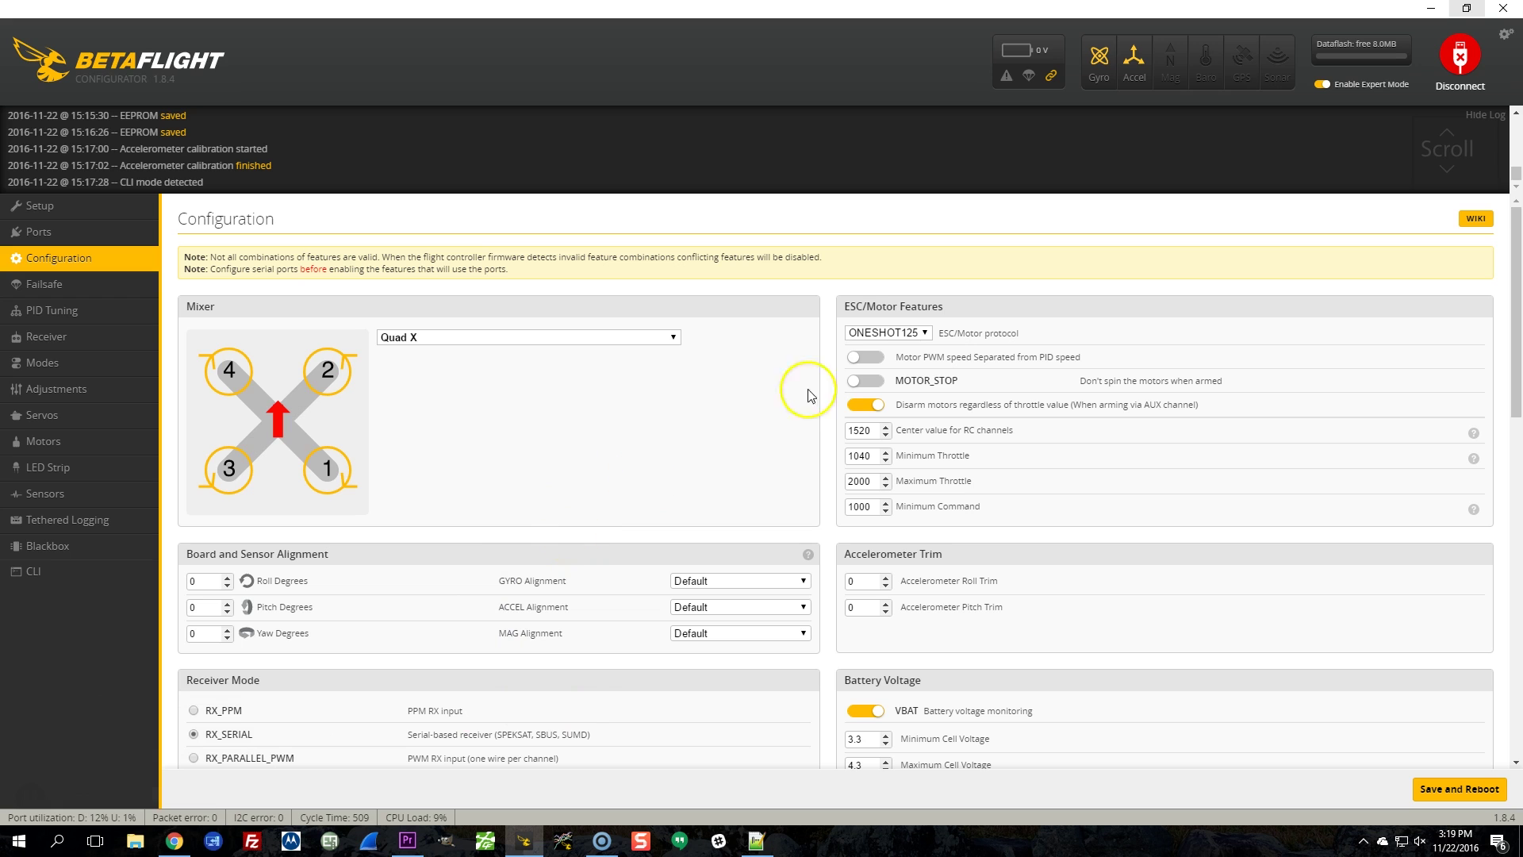
left_click(882, 332)
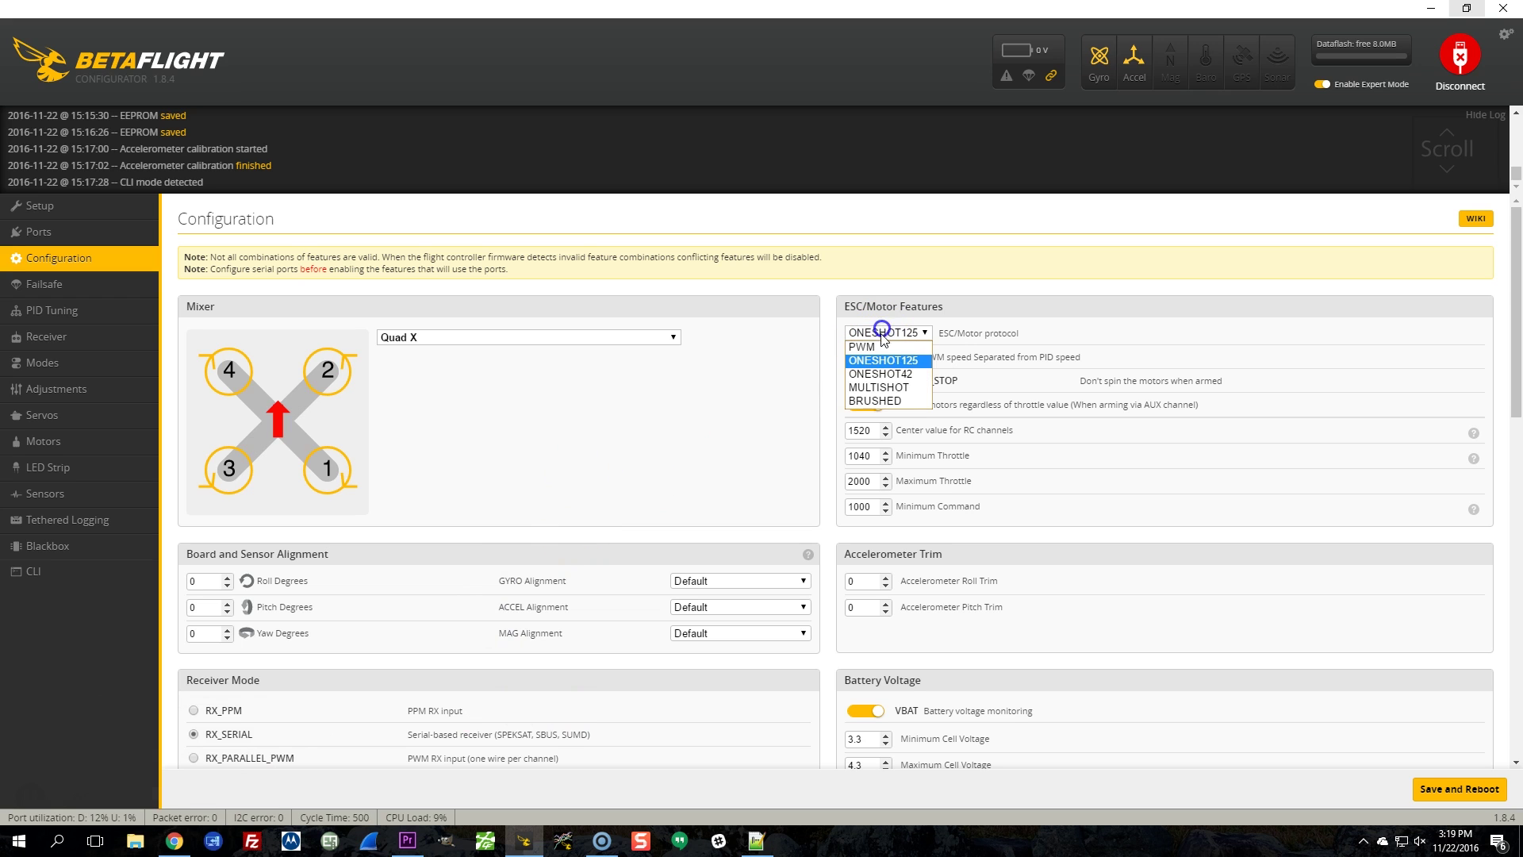
left_click(878, 388)
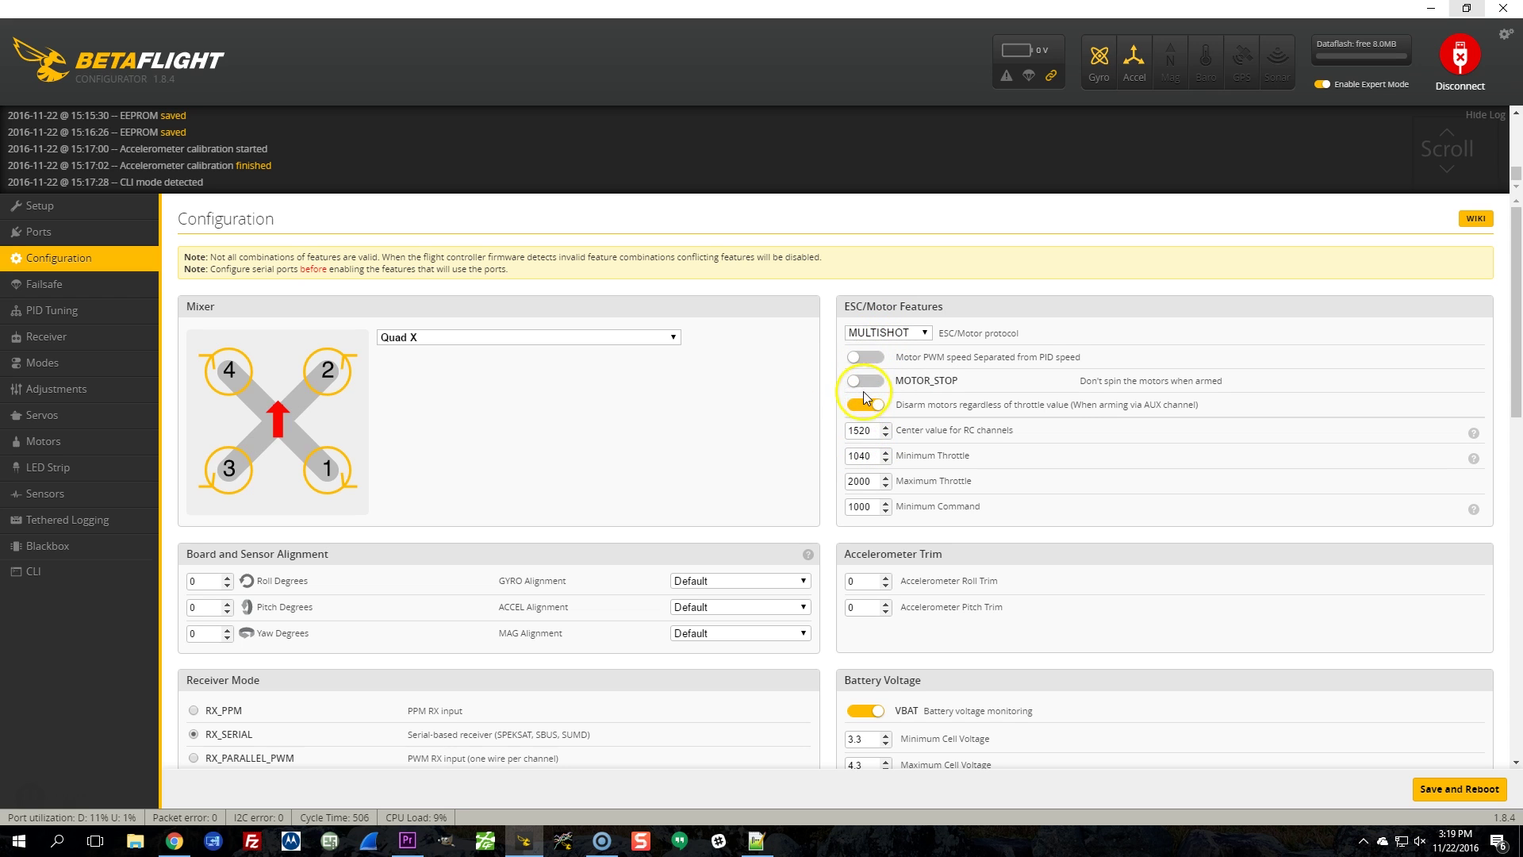
Set the center value for RC channels to 1500
left_click(869, 430)
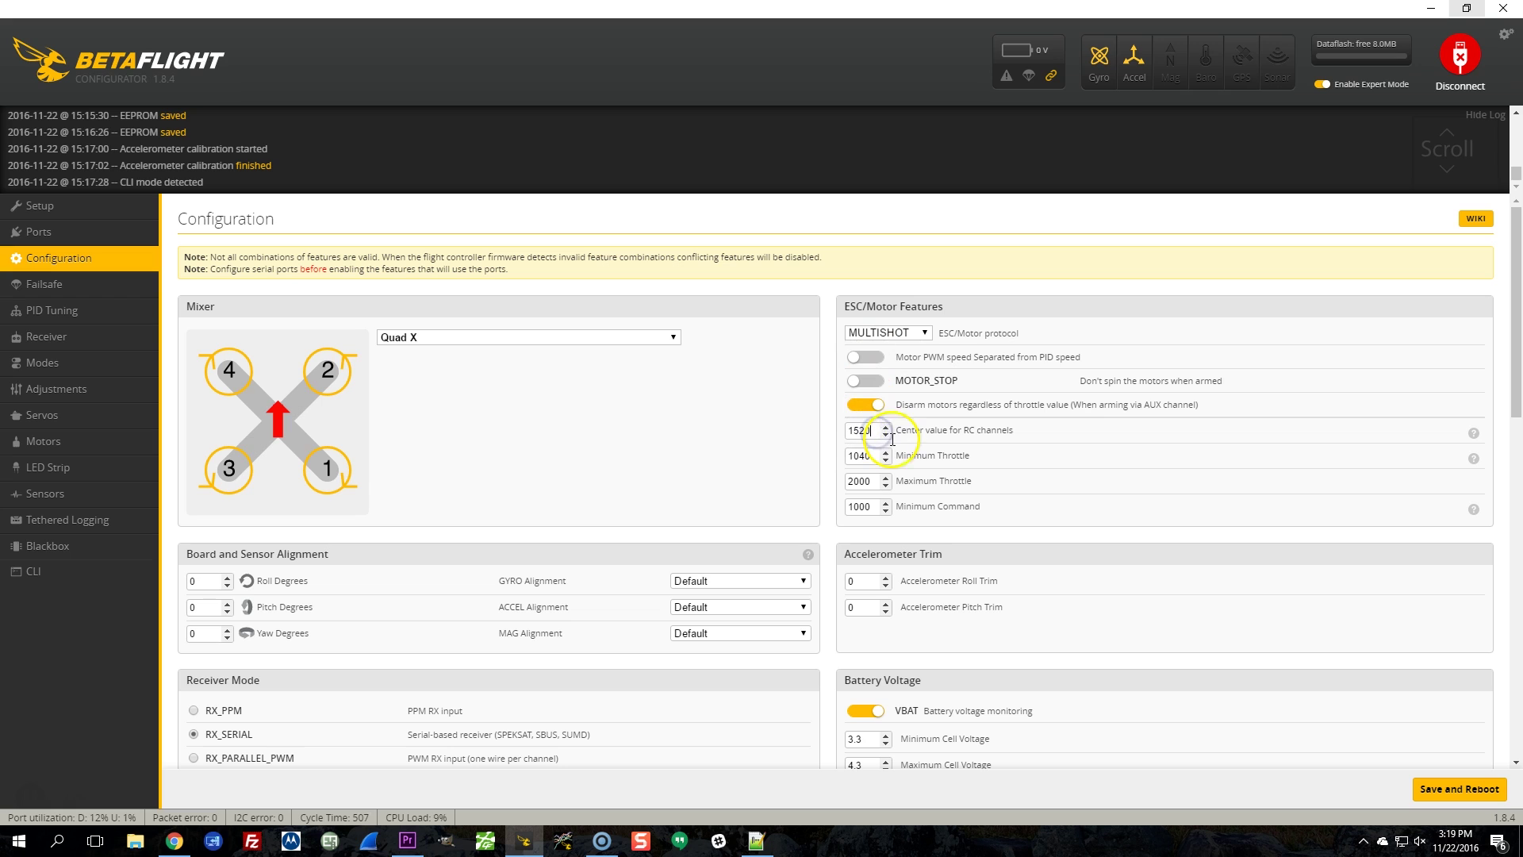
left_click(885, 435)
left_click(886, 434)
left_click(885, 435)
left_click(885, 435)
left_click(886, 435)
left_click(885, 434)
left_click(886, 435)
left_click(862, 437)
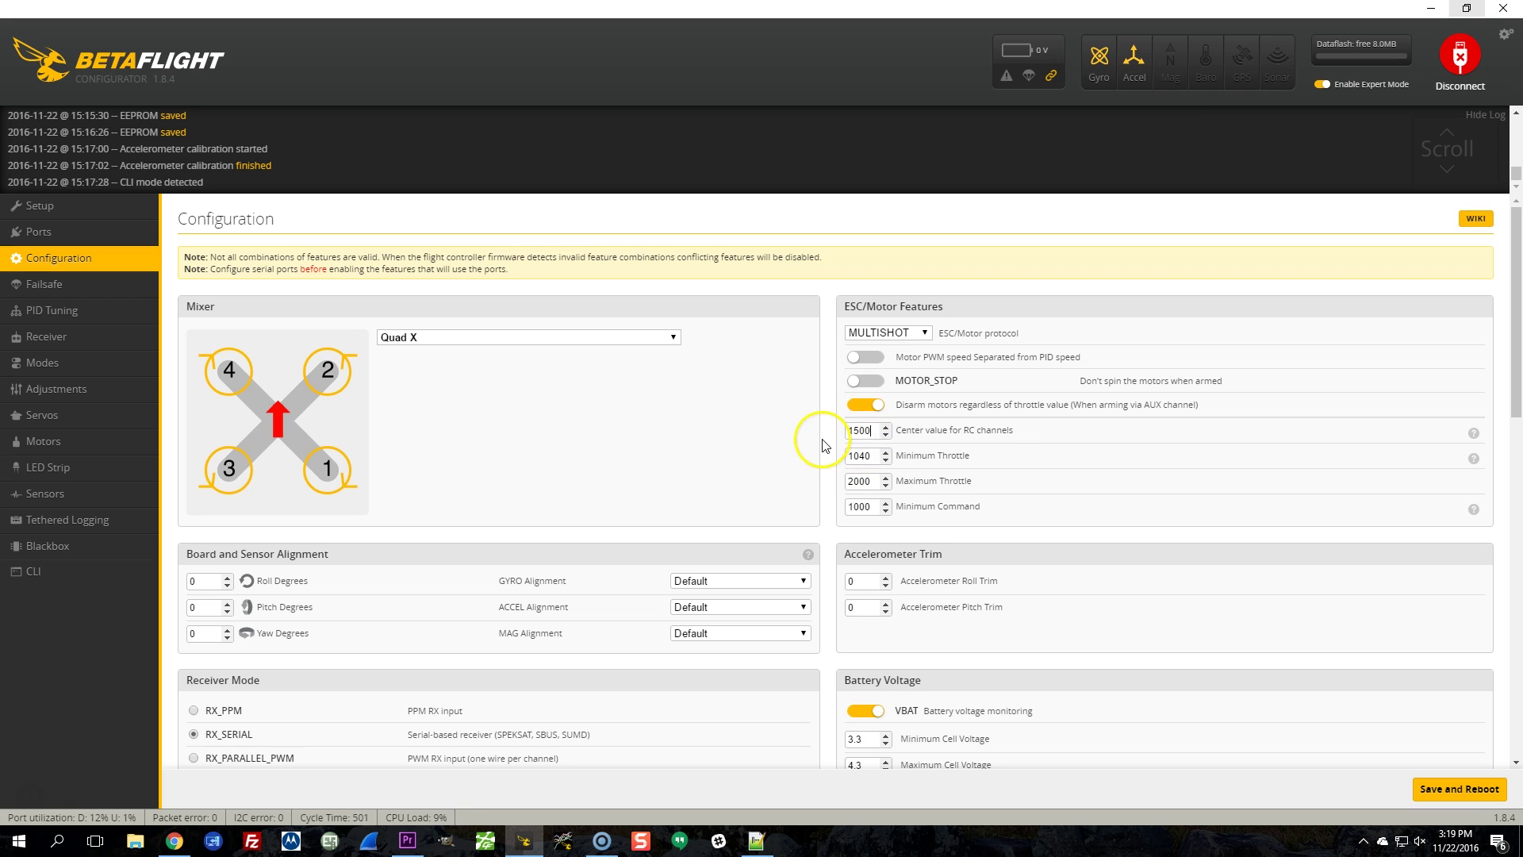
left_click(870, 429)
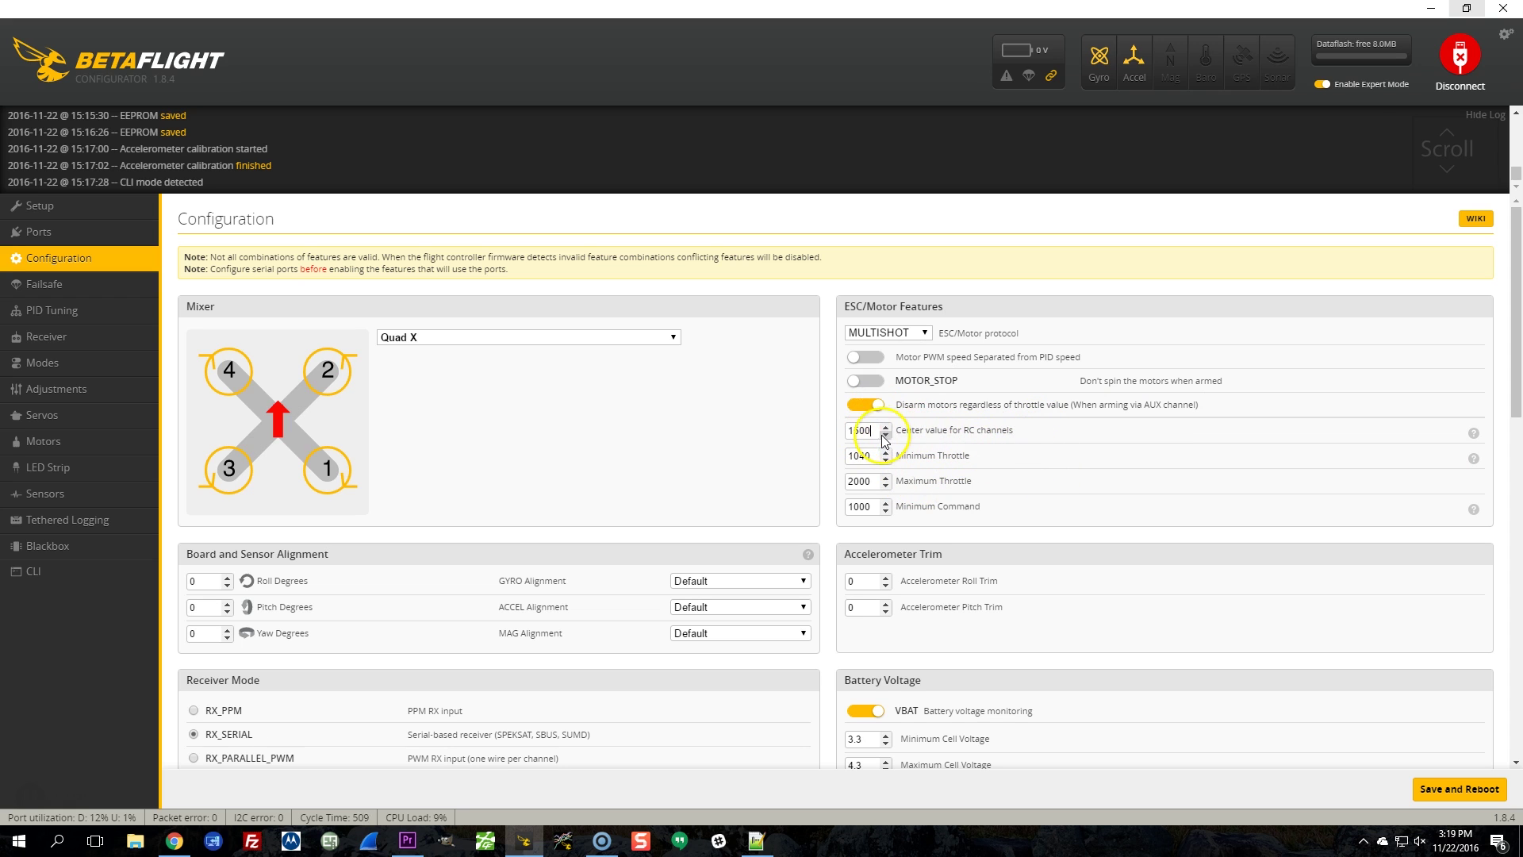
double_click(863, 430)
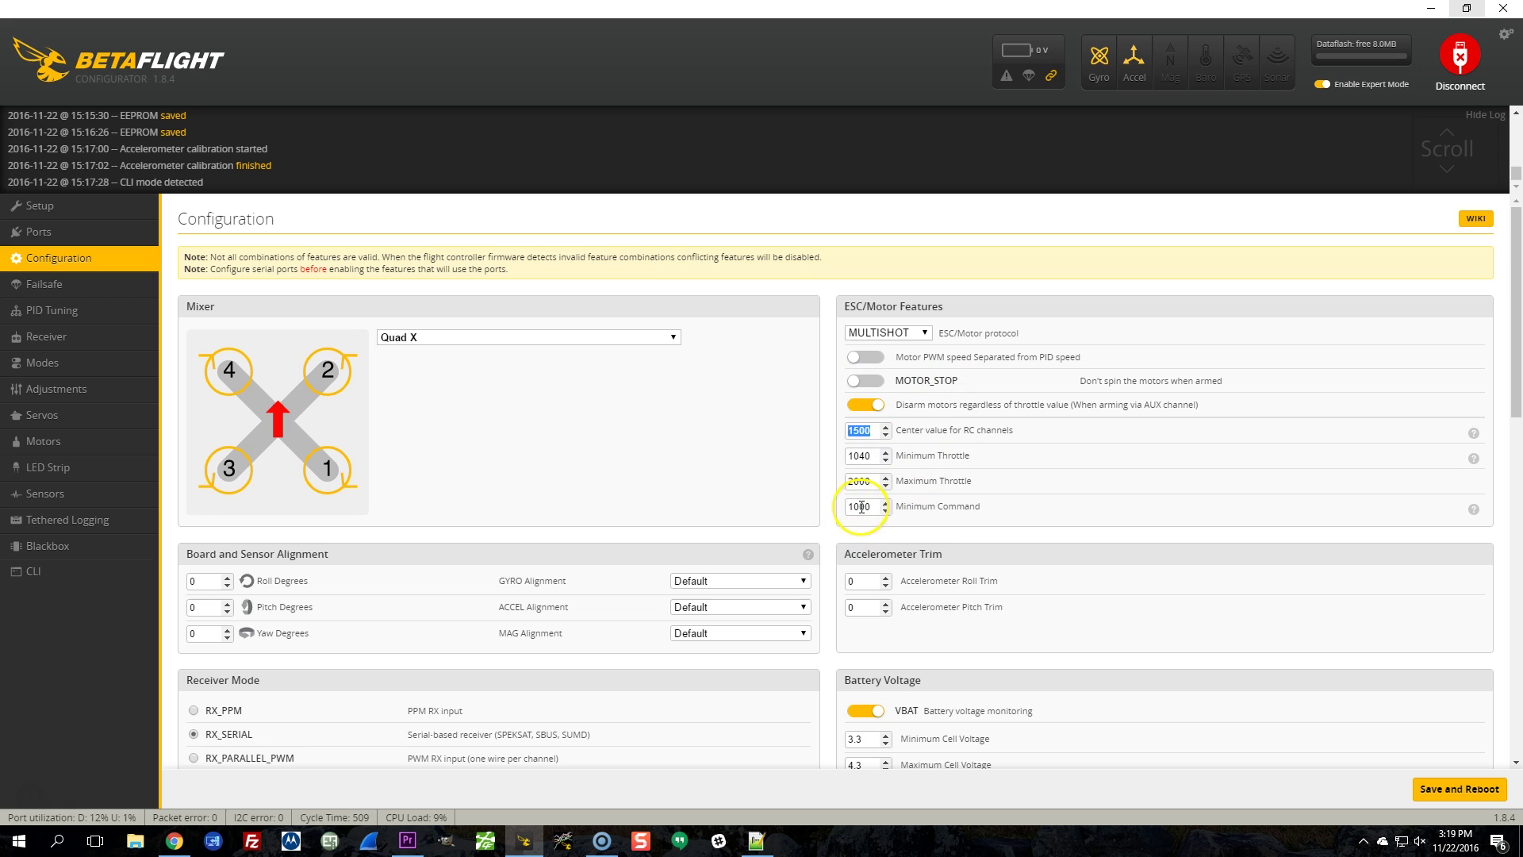
left_click(712, 468)
Set the maximum cell voltage to 4.4 and check the current sensor's scale
scroll(730, 460, "down", 3)
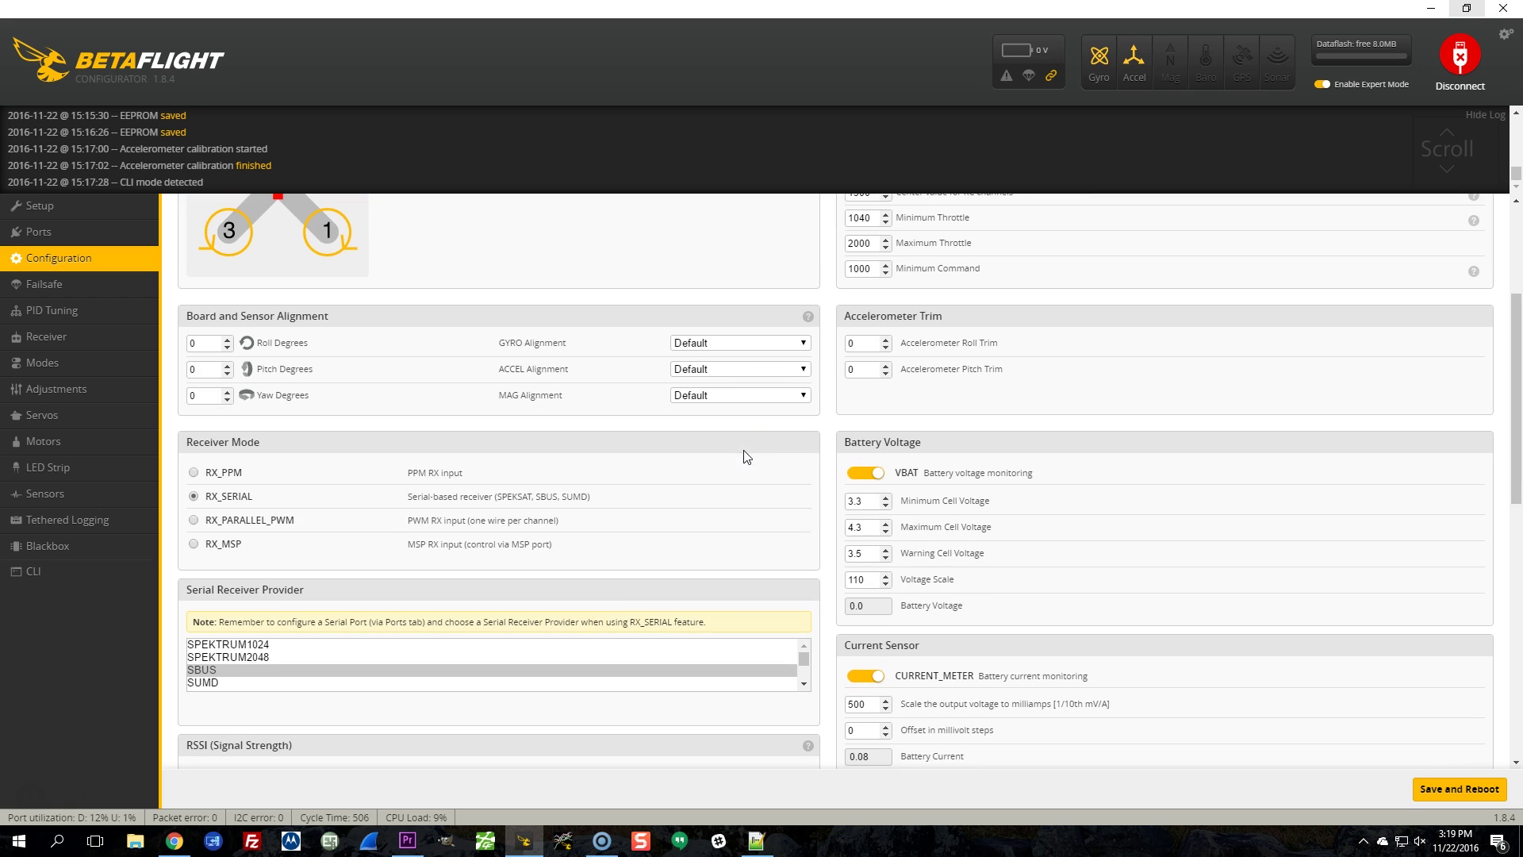
left_click(886, 523)
scroll(878, 585, "down", 3)
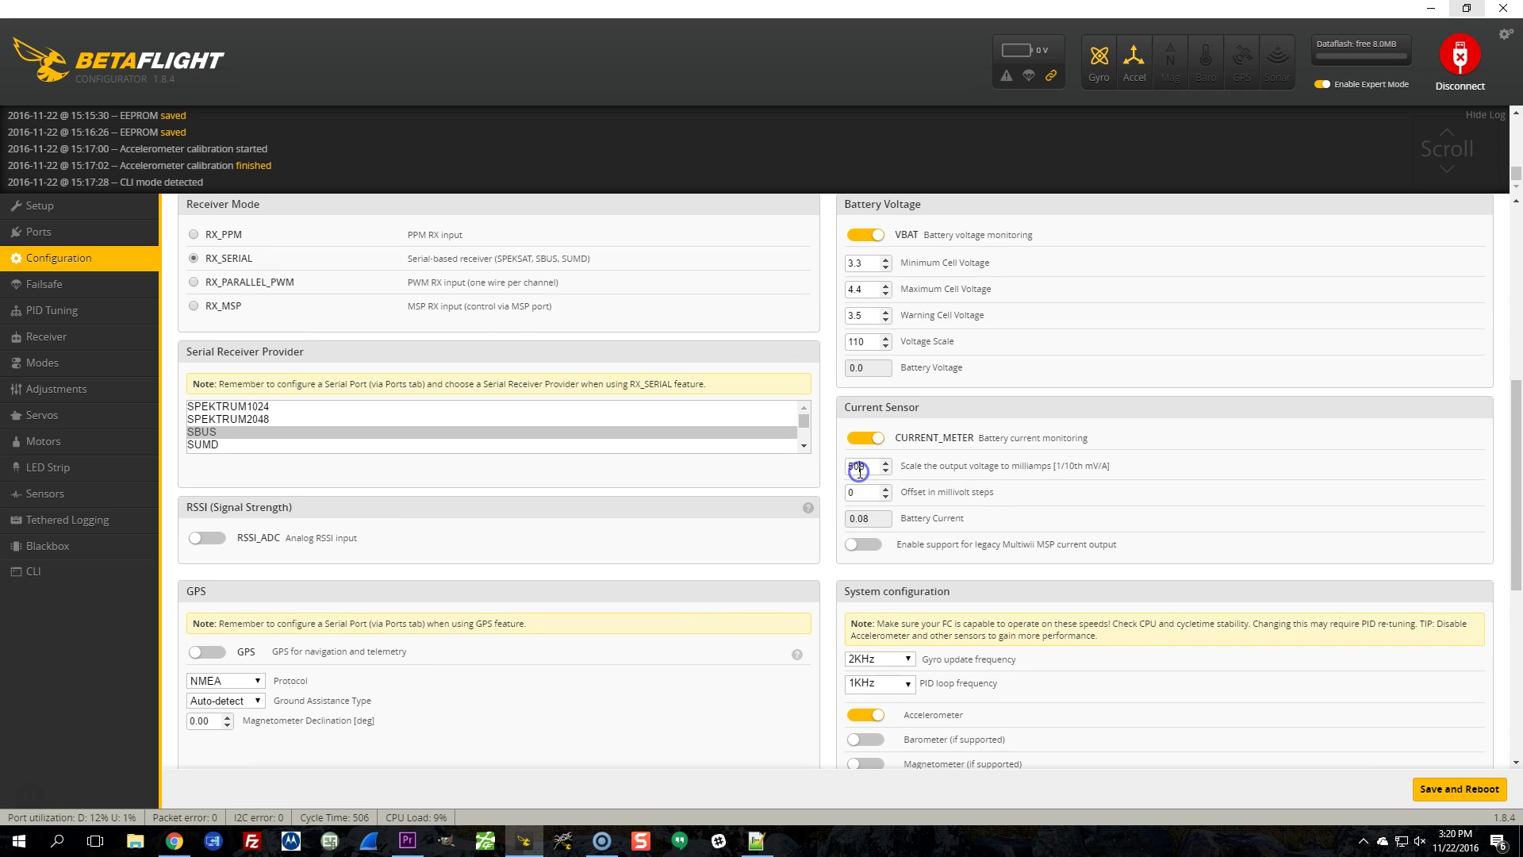
left_click(863, 467)
Set both the gyro update frequency and the PID loop frequency to 4KHz
scroll(1047, 533, "down", 2)
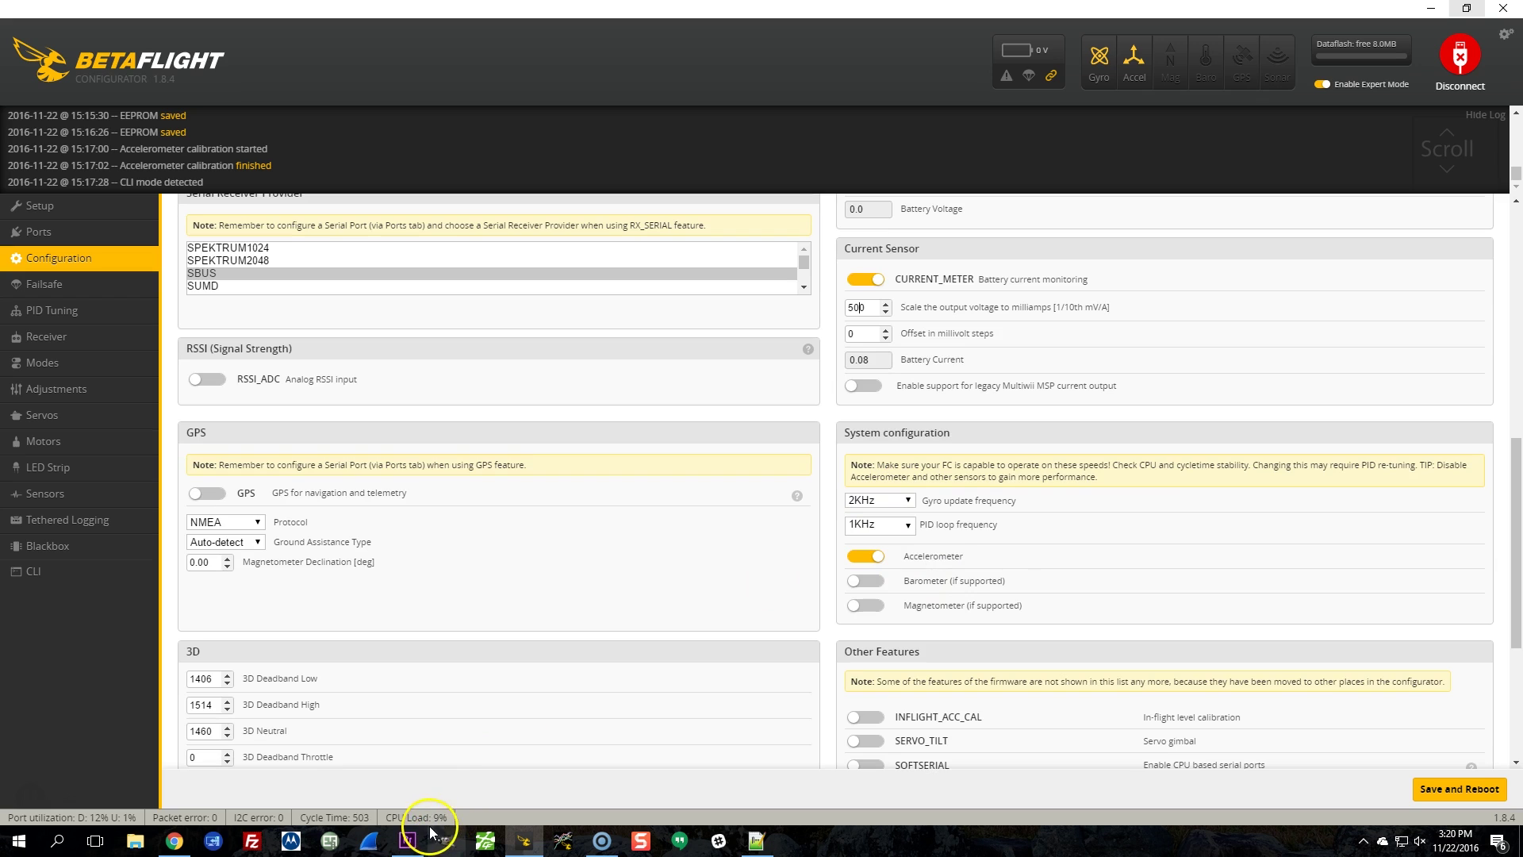
left_click(881, 500)
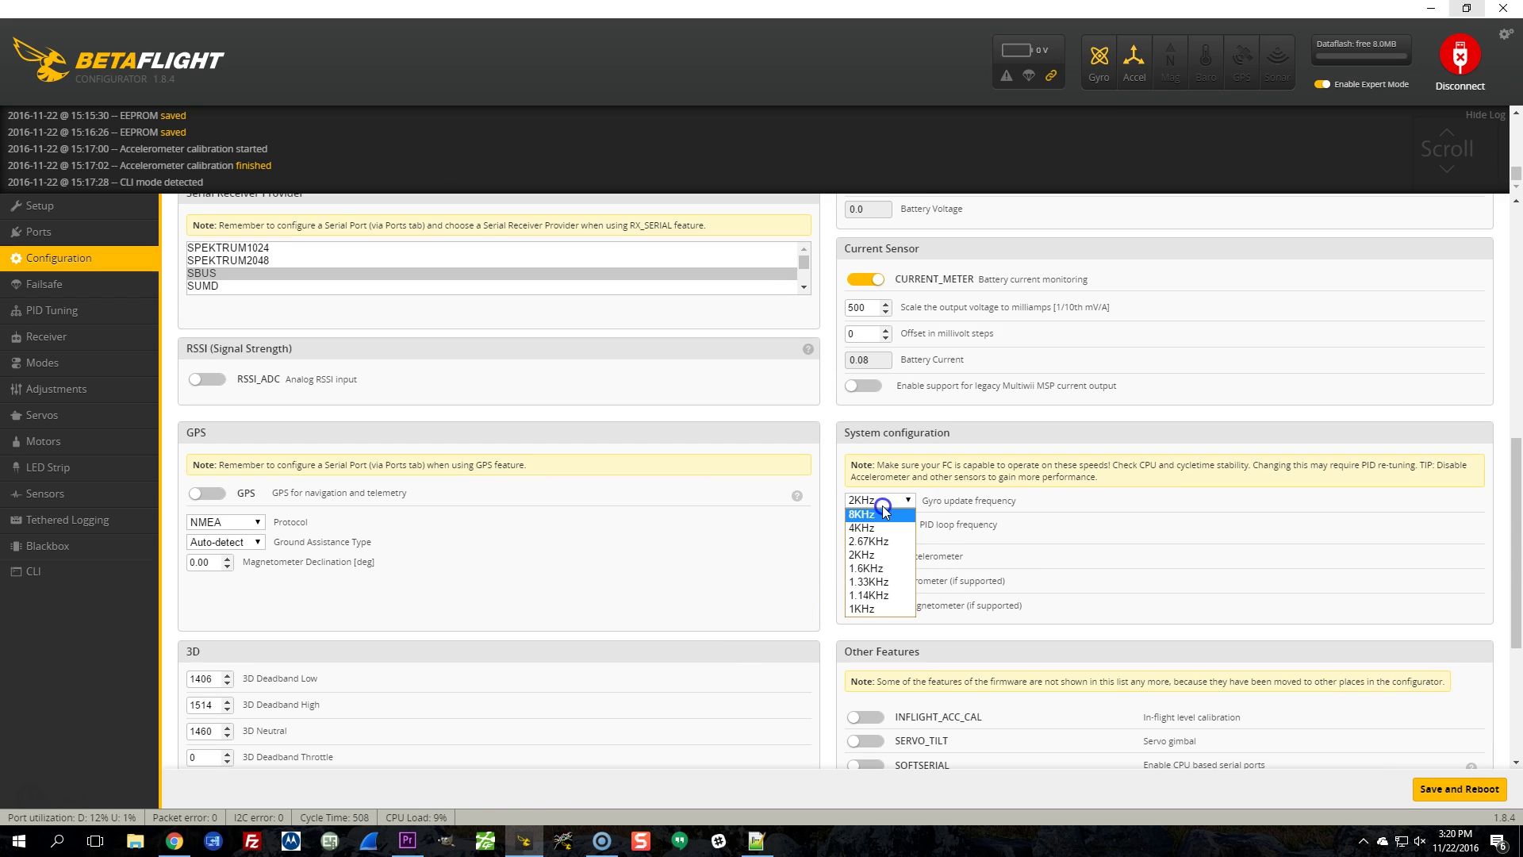
left_click(881, 503)
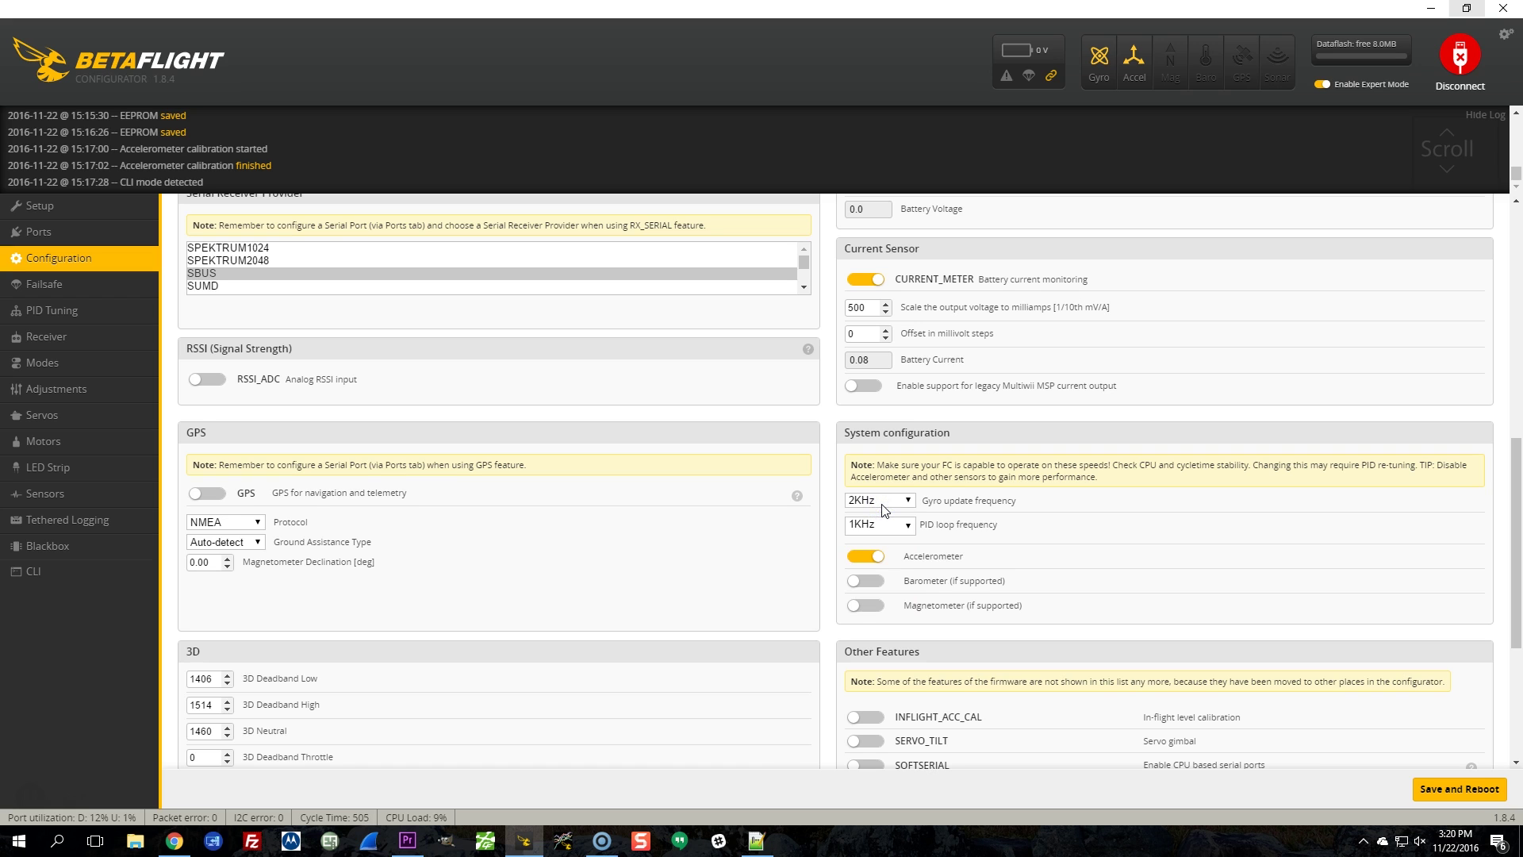
left_click(883, 506)
left_click(879, 528)
left_click(892, 523)
left_click(879, 543)
left_click(888, 532)
left_click(864, 500)
left_click(882, 506)
Disable the accelerometer, review the configuration, and save it with a reboot
left_click(868, 561)
scroll(1004, 548, "up", 8)
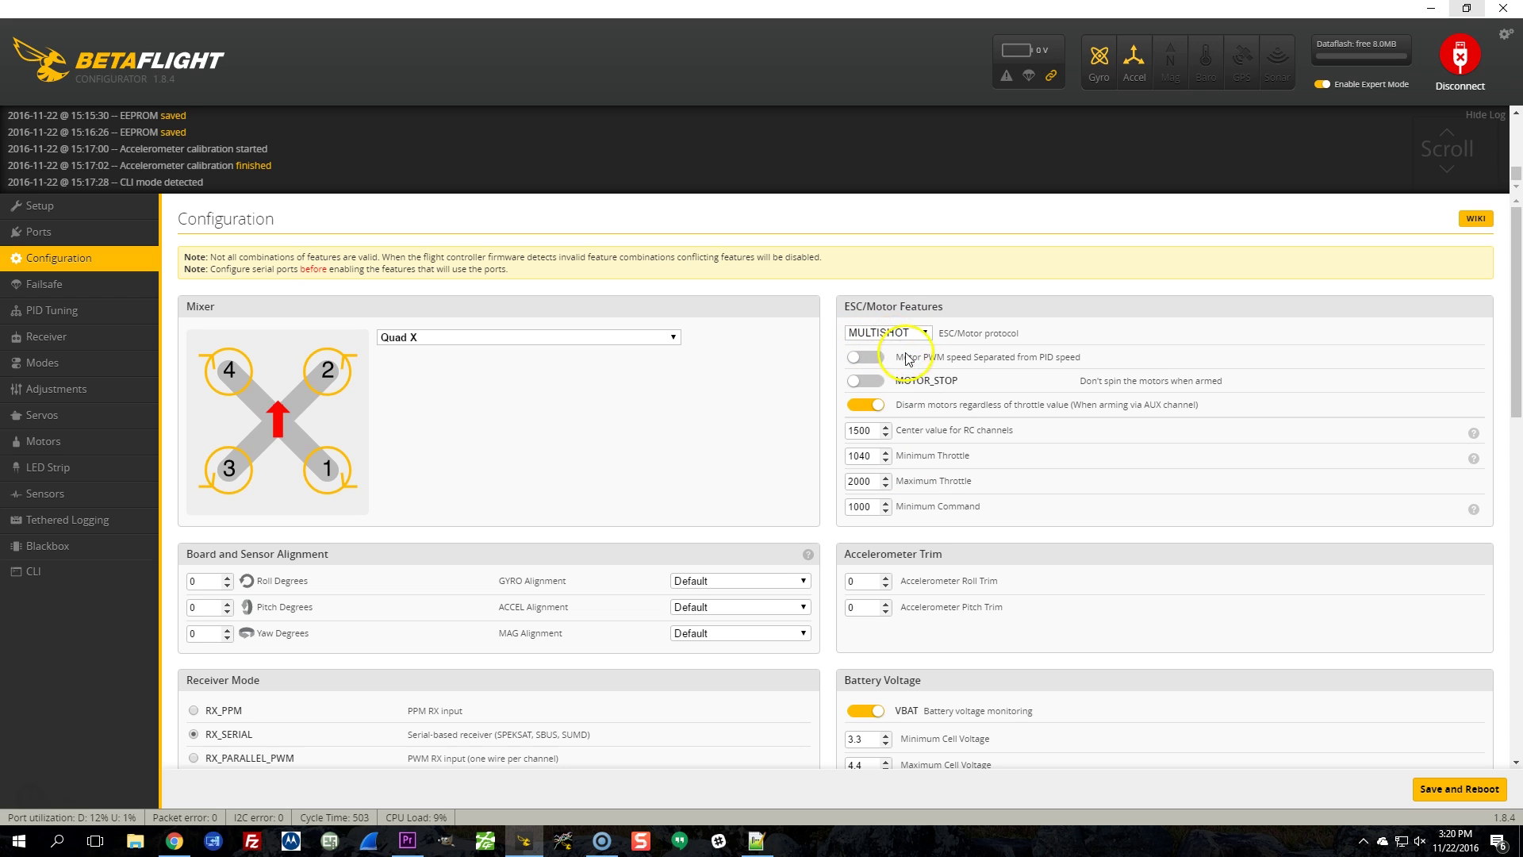
scroll(900, 384, "down", 10)
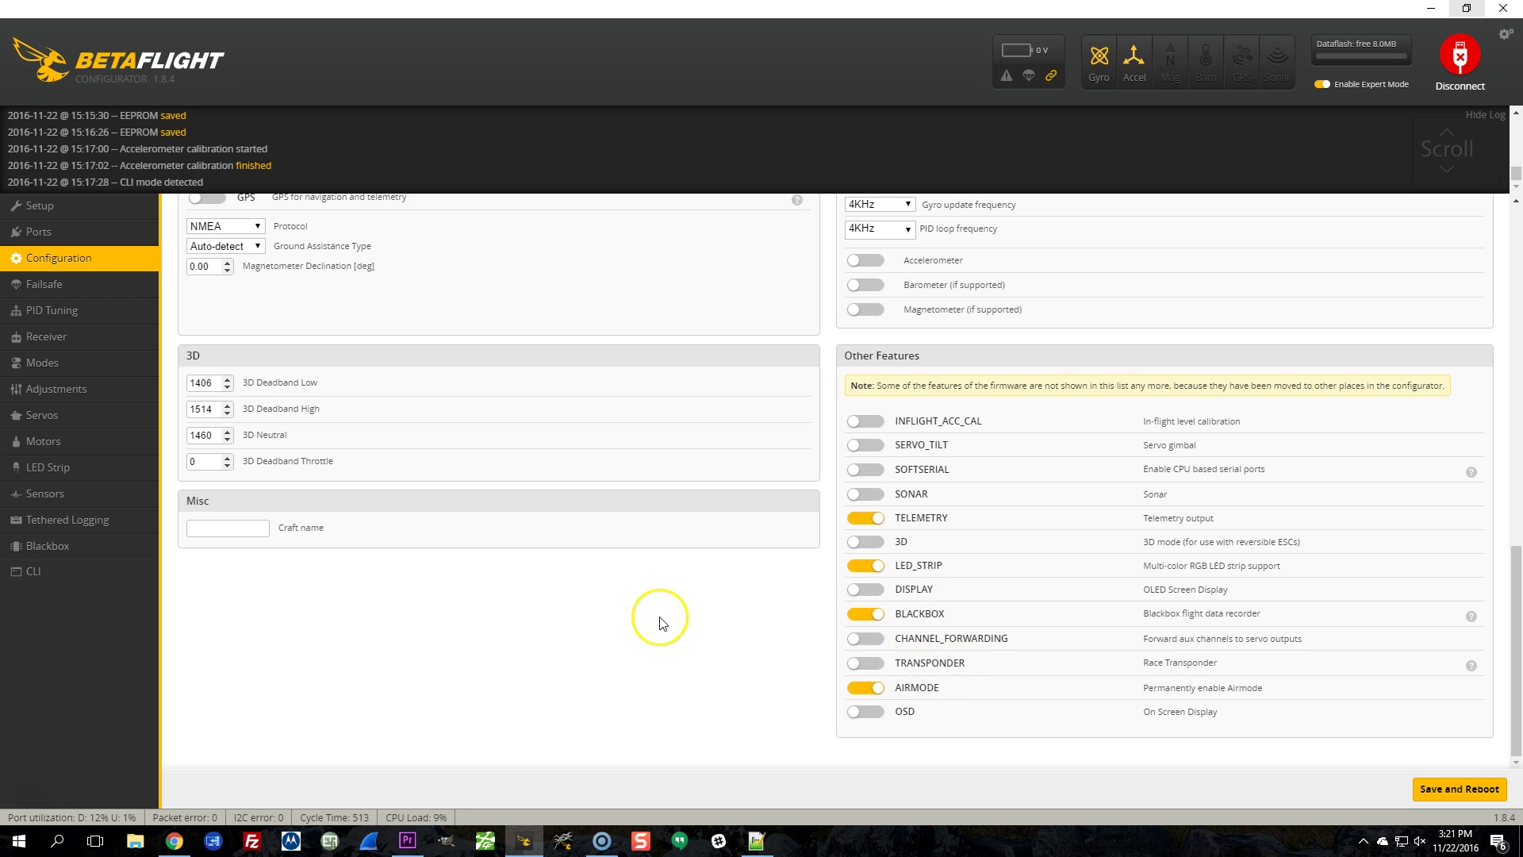
scroll(660, 619, "up", 5)
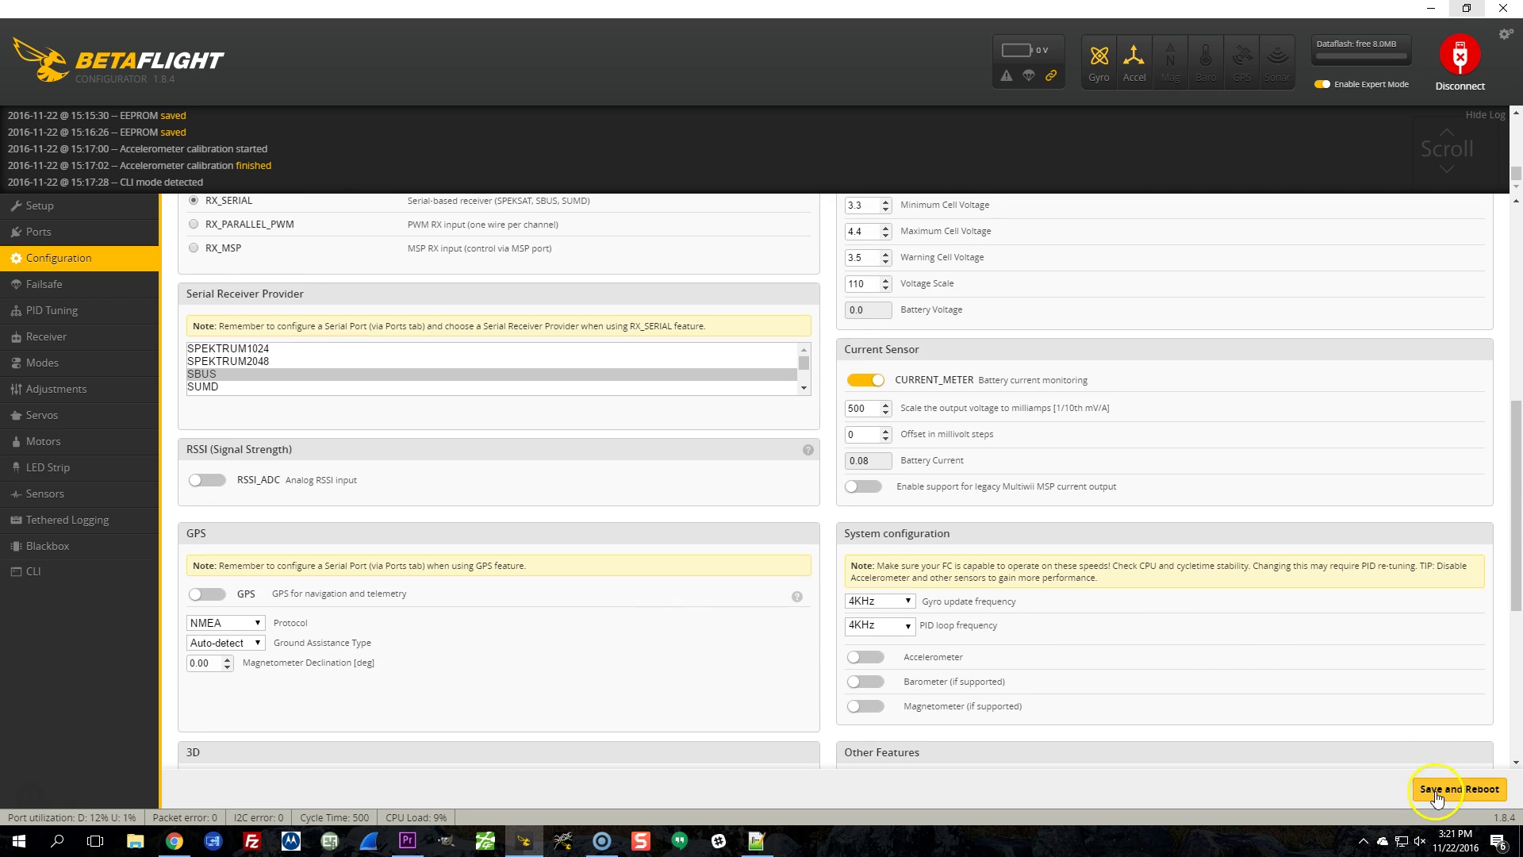
left_click(1424, 793)
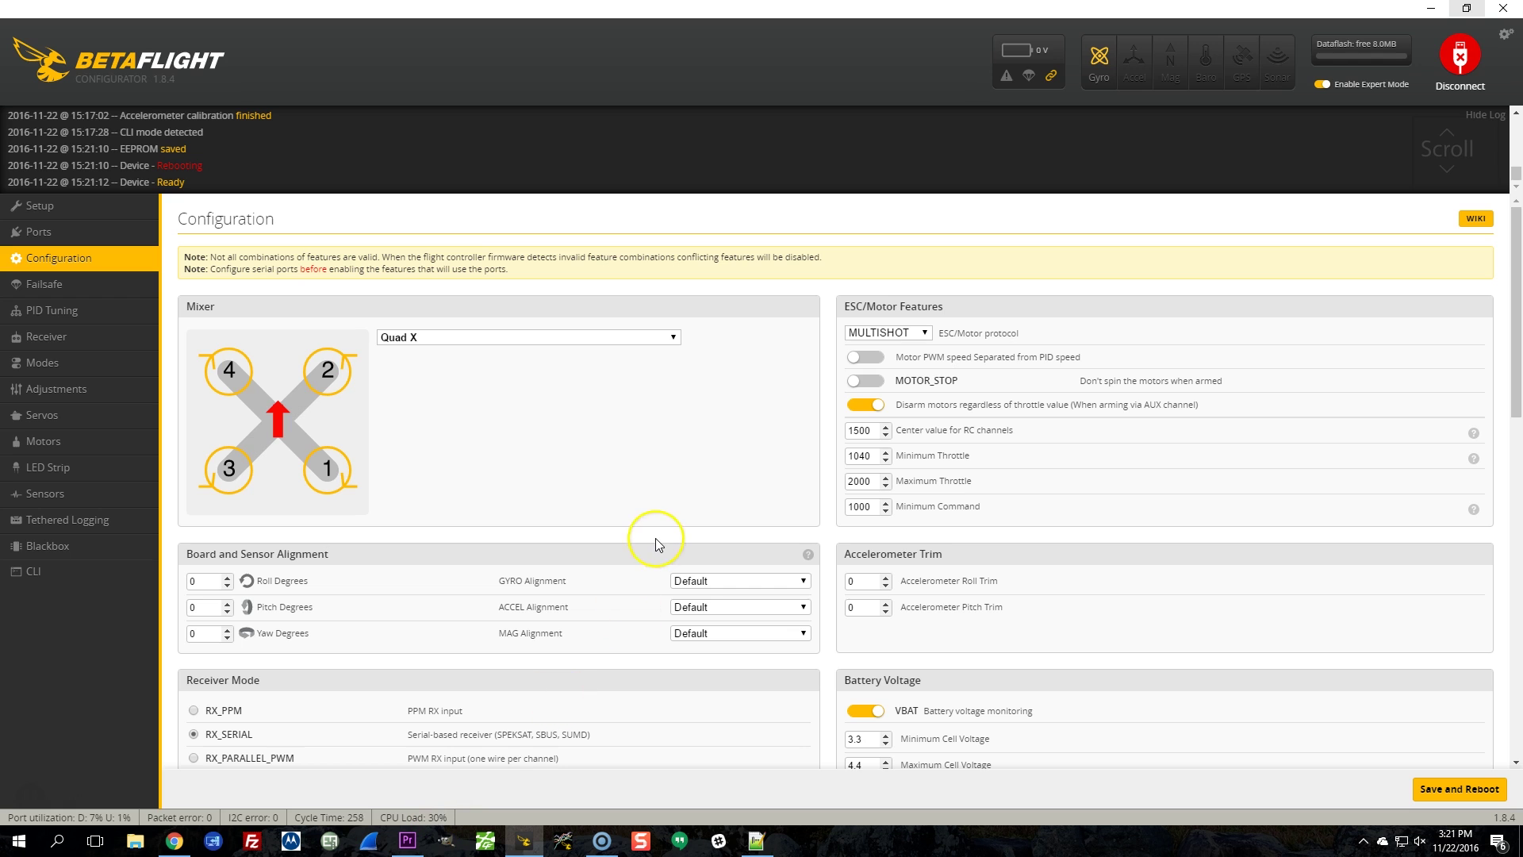
Separate the motor PWM speed from the PID speed at a frequency of 8000, and save with a reboot
scroll(656, 538, "down", 3)
scroll(655, 538, "up", 3)
left_click(862, 358)
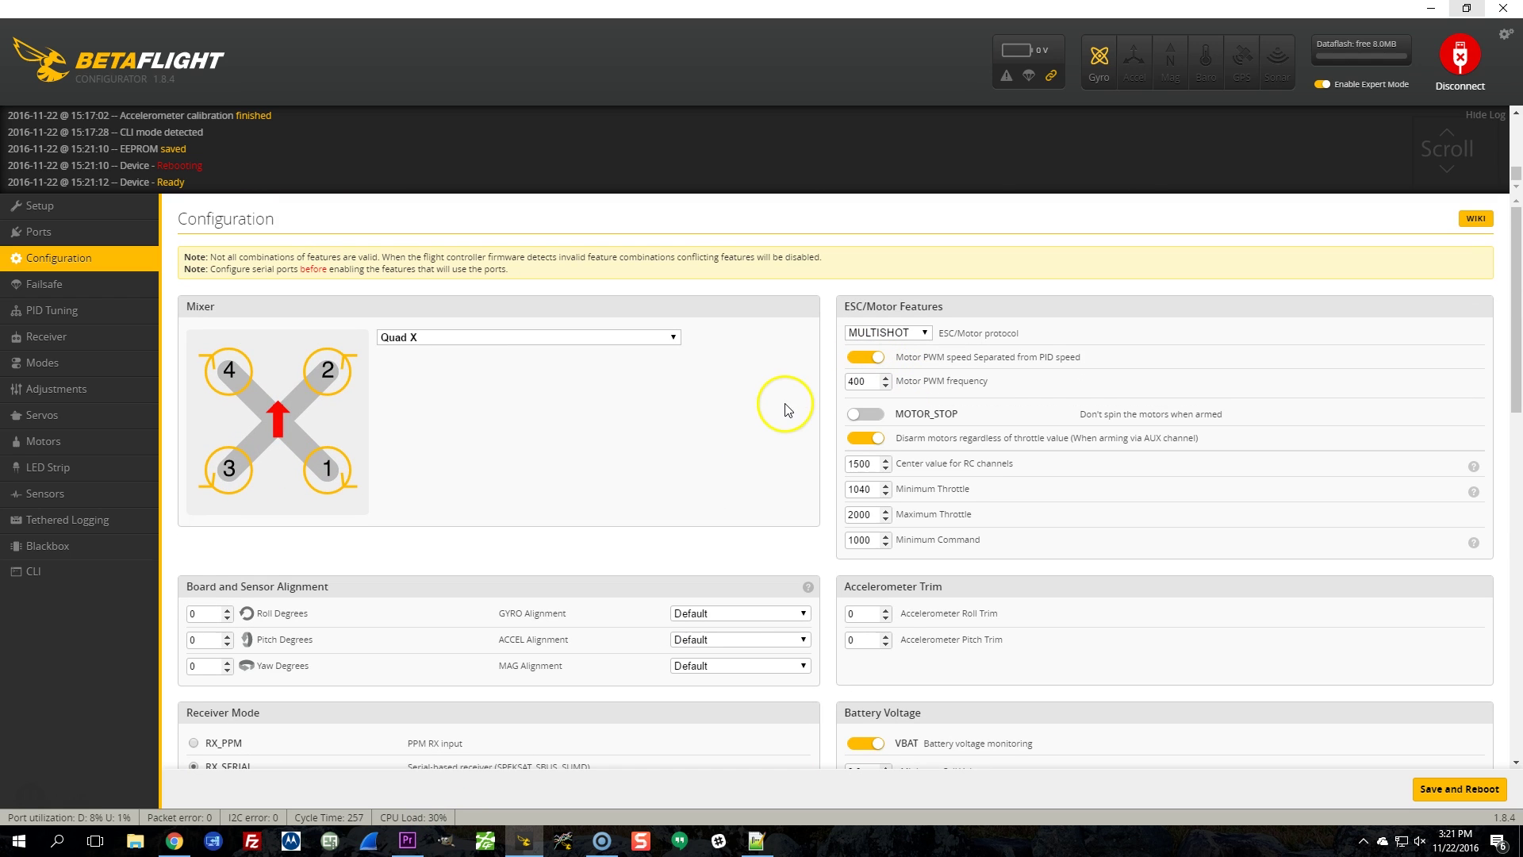
double_click(858, 382)
left_click(1450, 790)
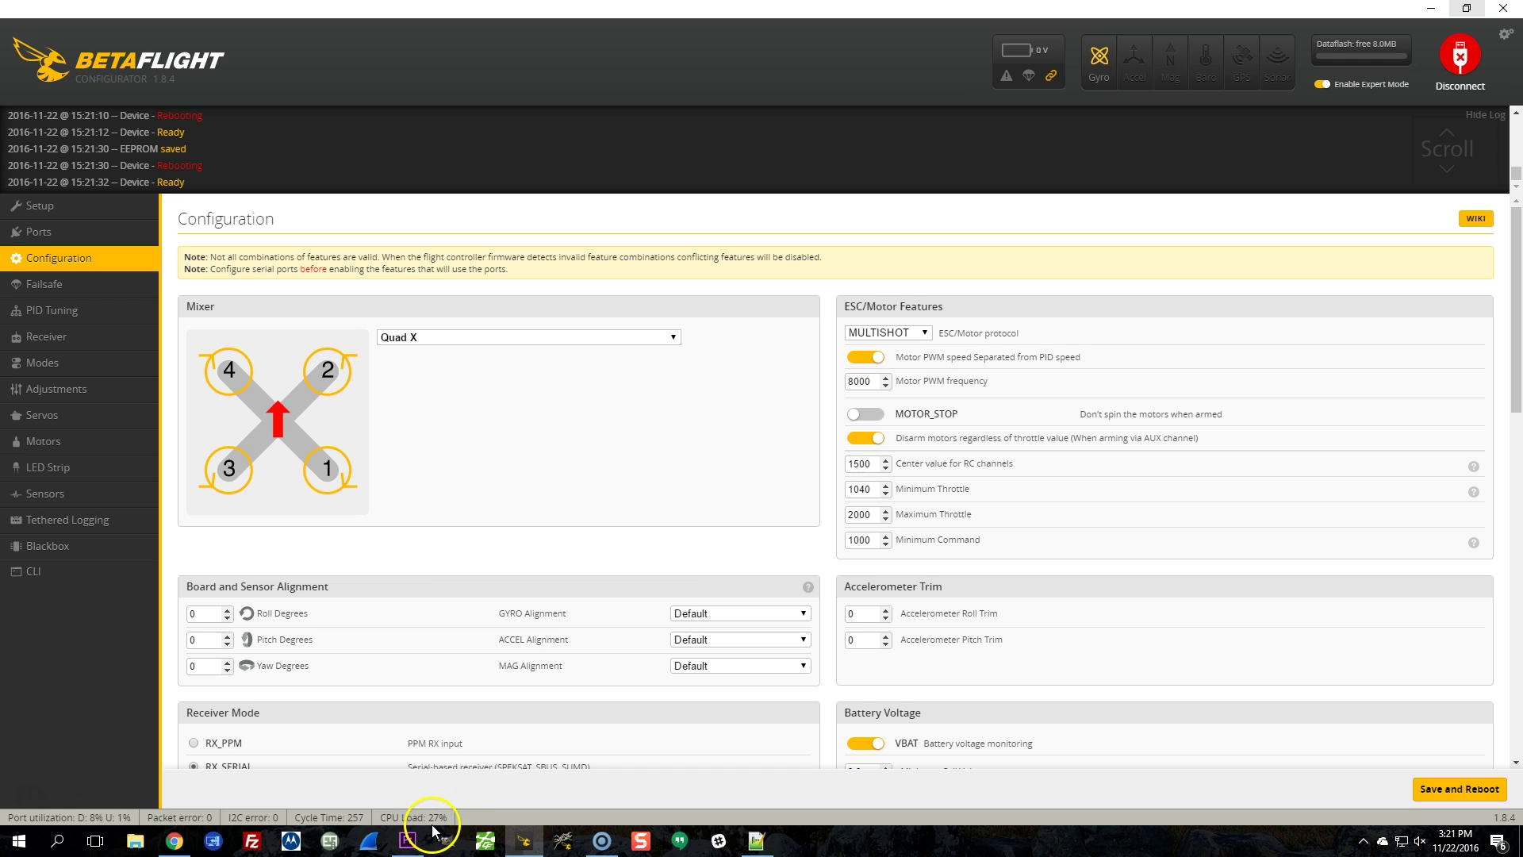
Lower the PID loop frequency to the option just below 4KHz, and save with a reboot
scroll(629, 636, "down", 4)
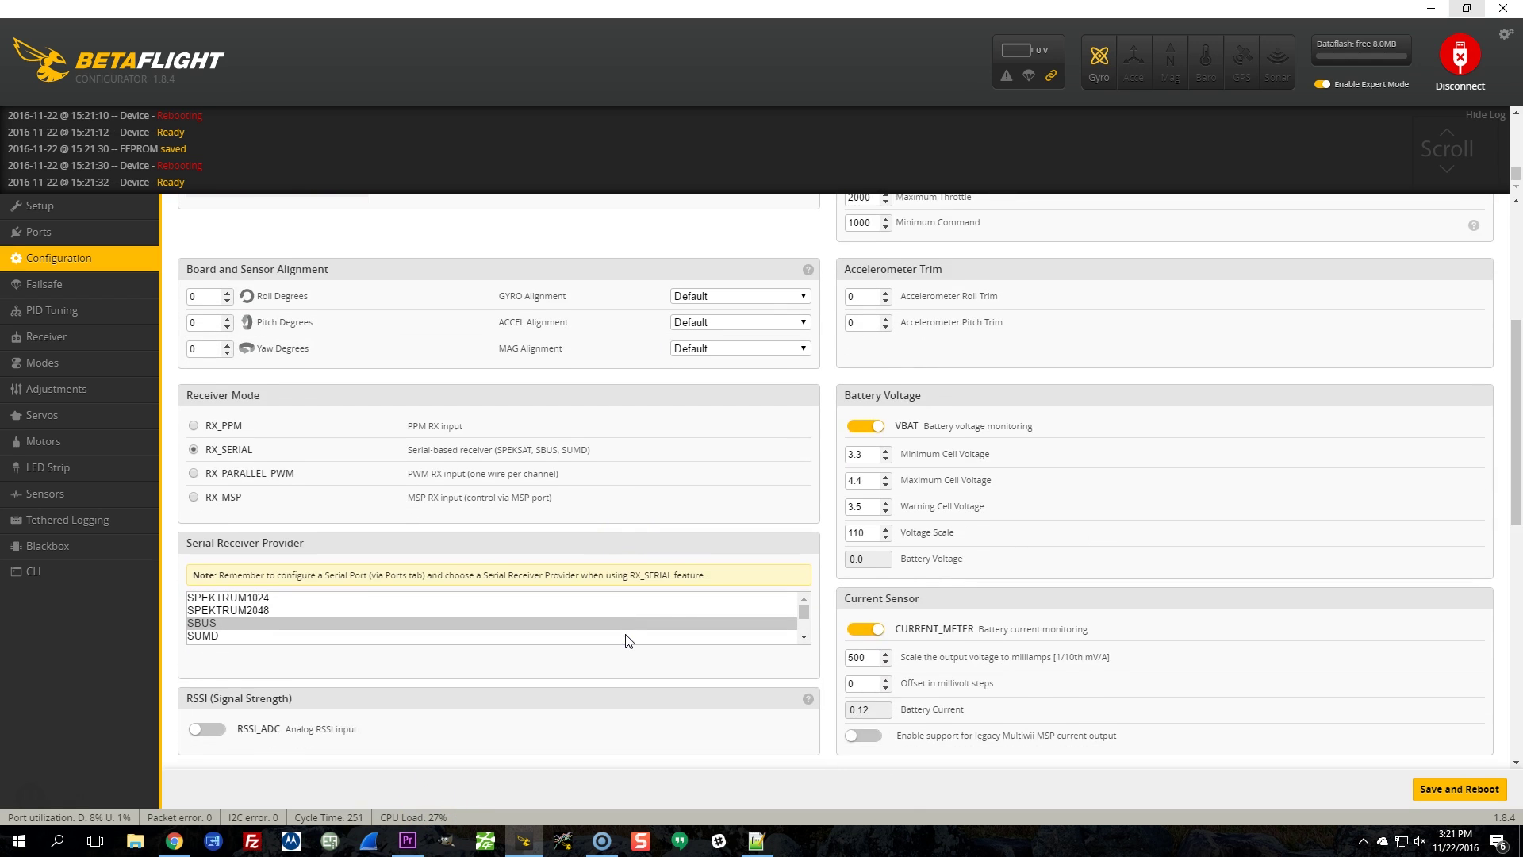
scroll(761, 603, "down", 1)
scroll(885, 444, "down", 4)
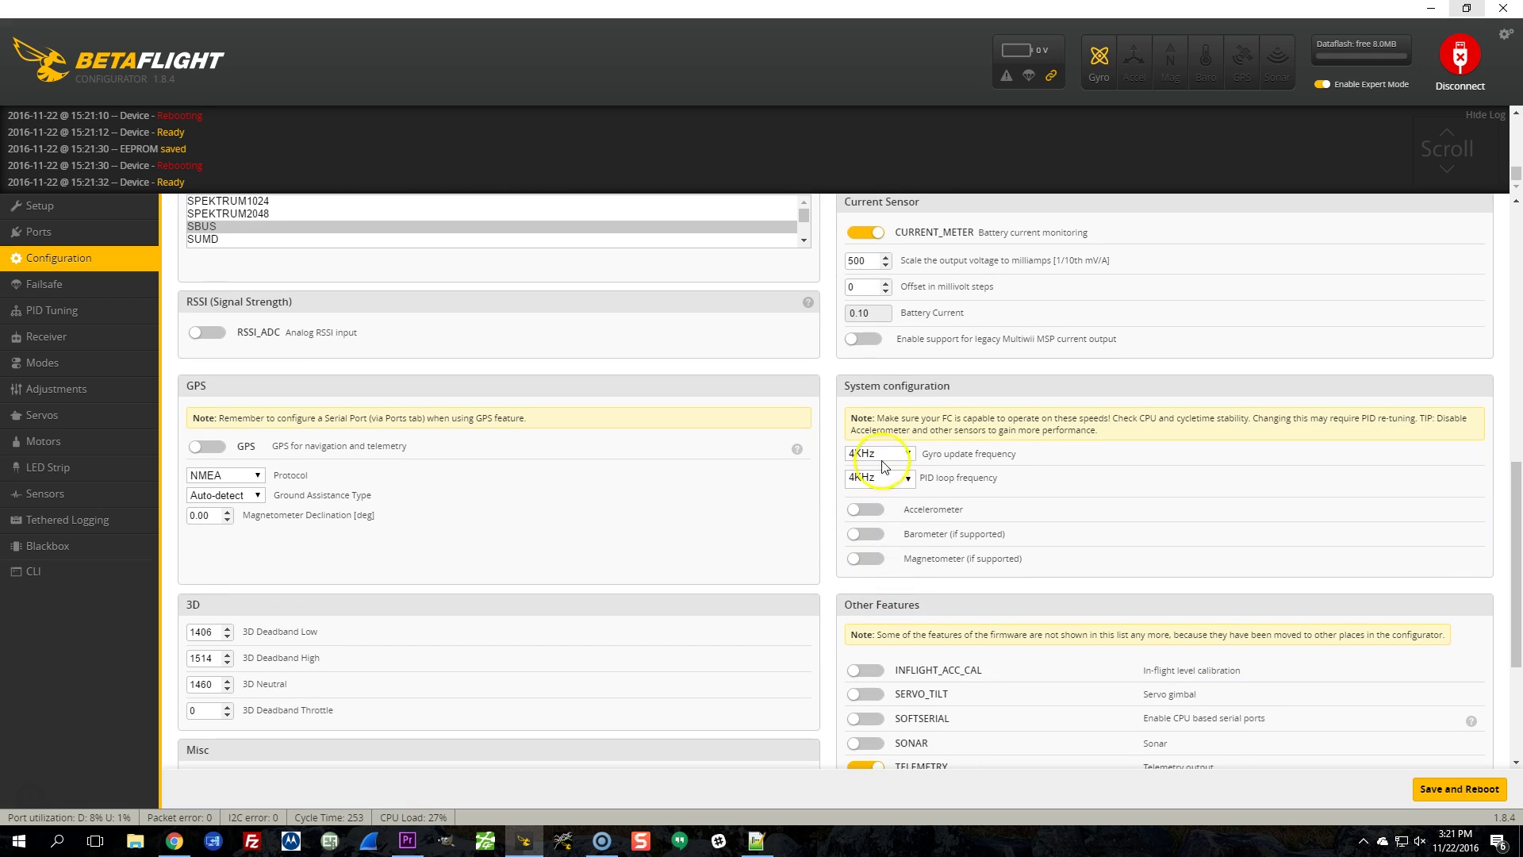
left_click(879, 478)
left_click(873, 505)
left_click(1434, 789)
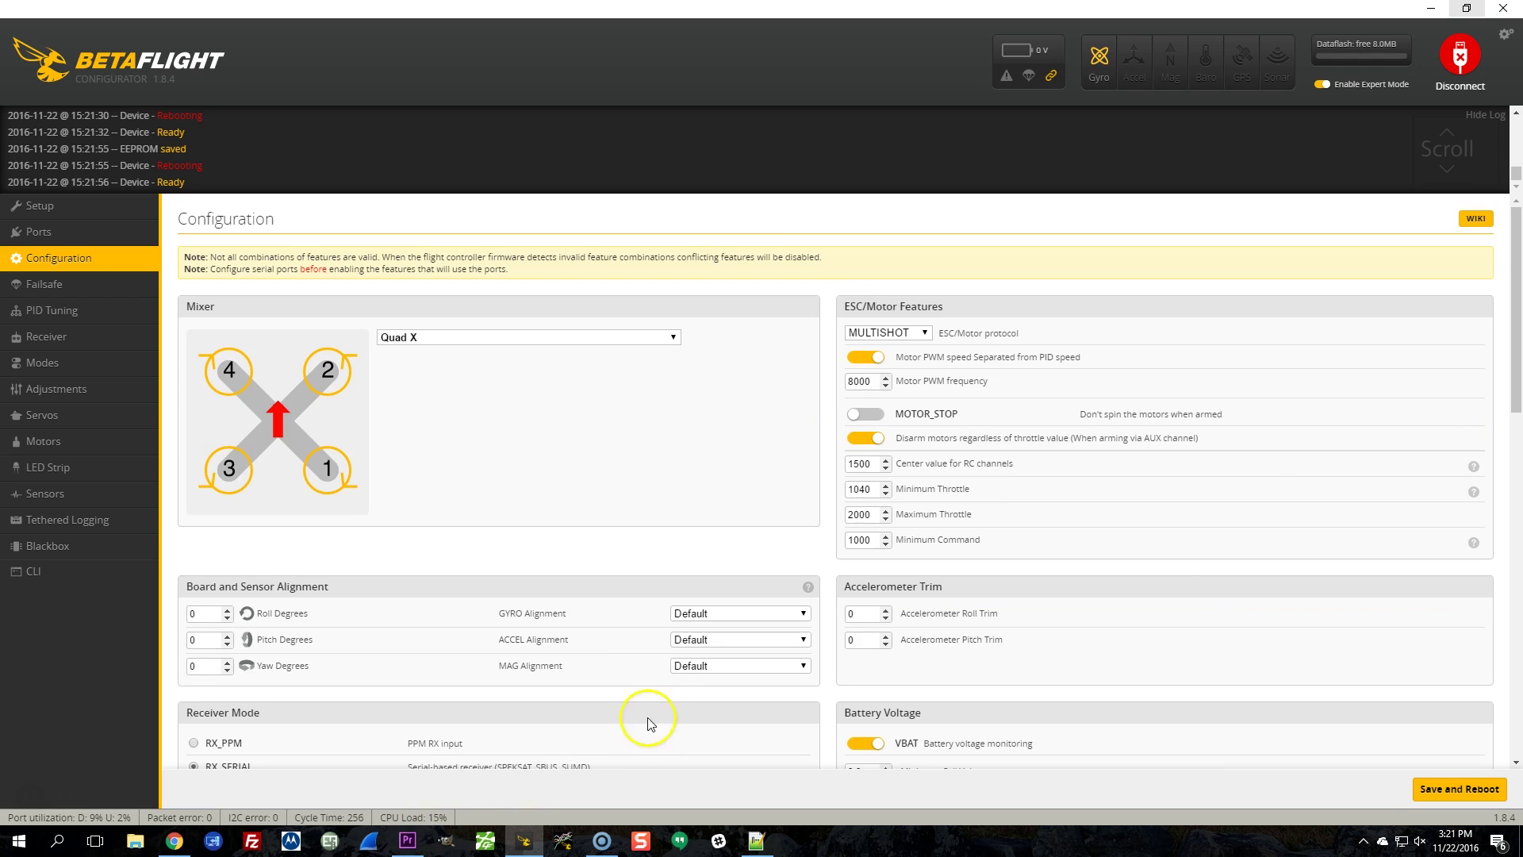
scroll(622, 611, "down", 1)
scroll(627, 615, "up", 1)
Try setting the Throttle channel fallback to Hold in the failsafe settings
left_click(41, 278)
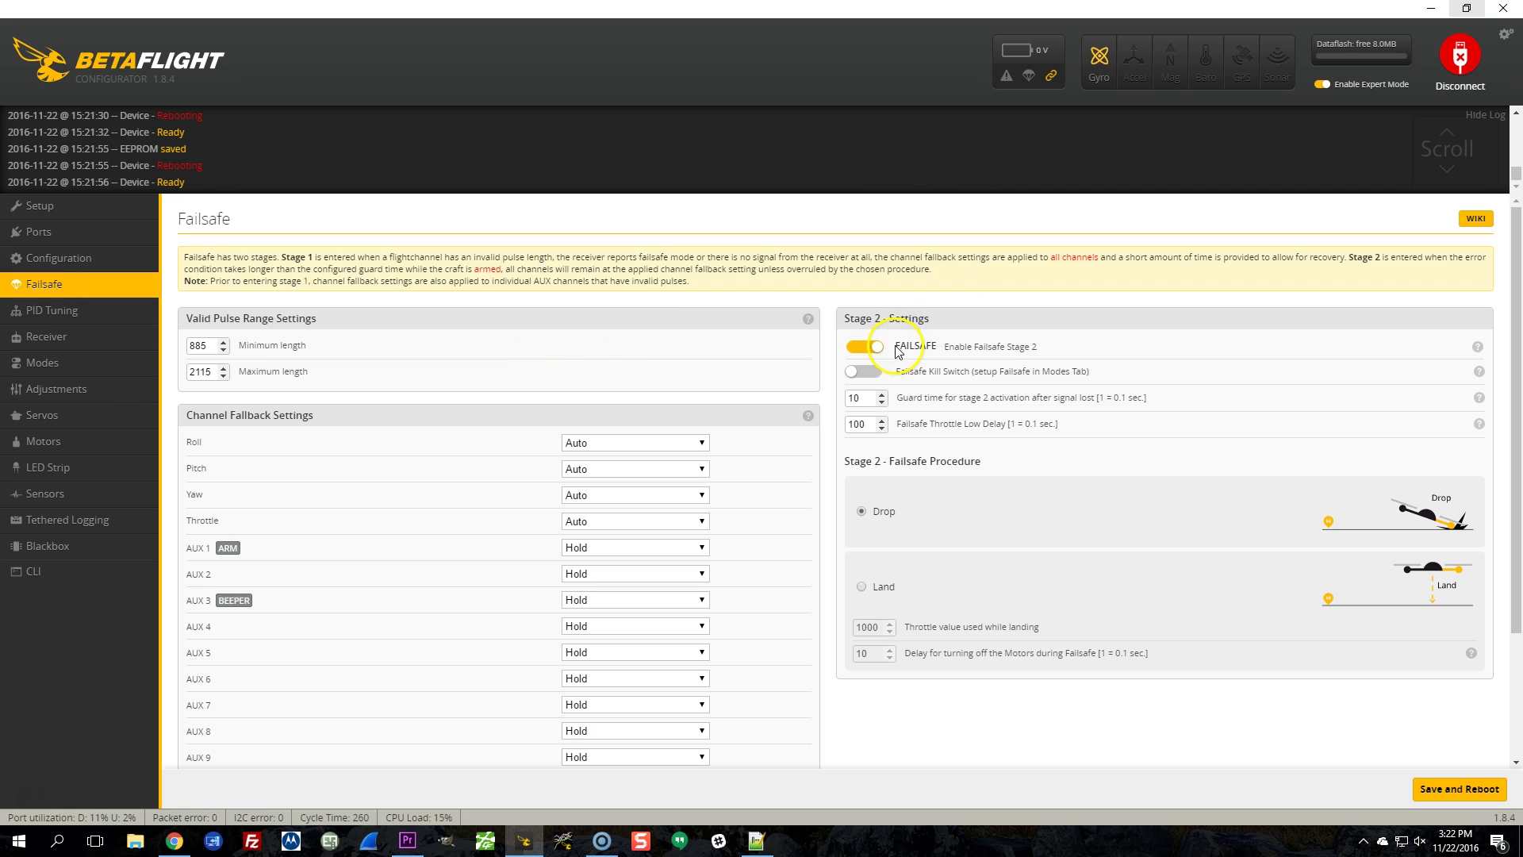
left_click(607, 521)
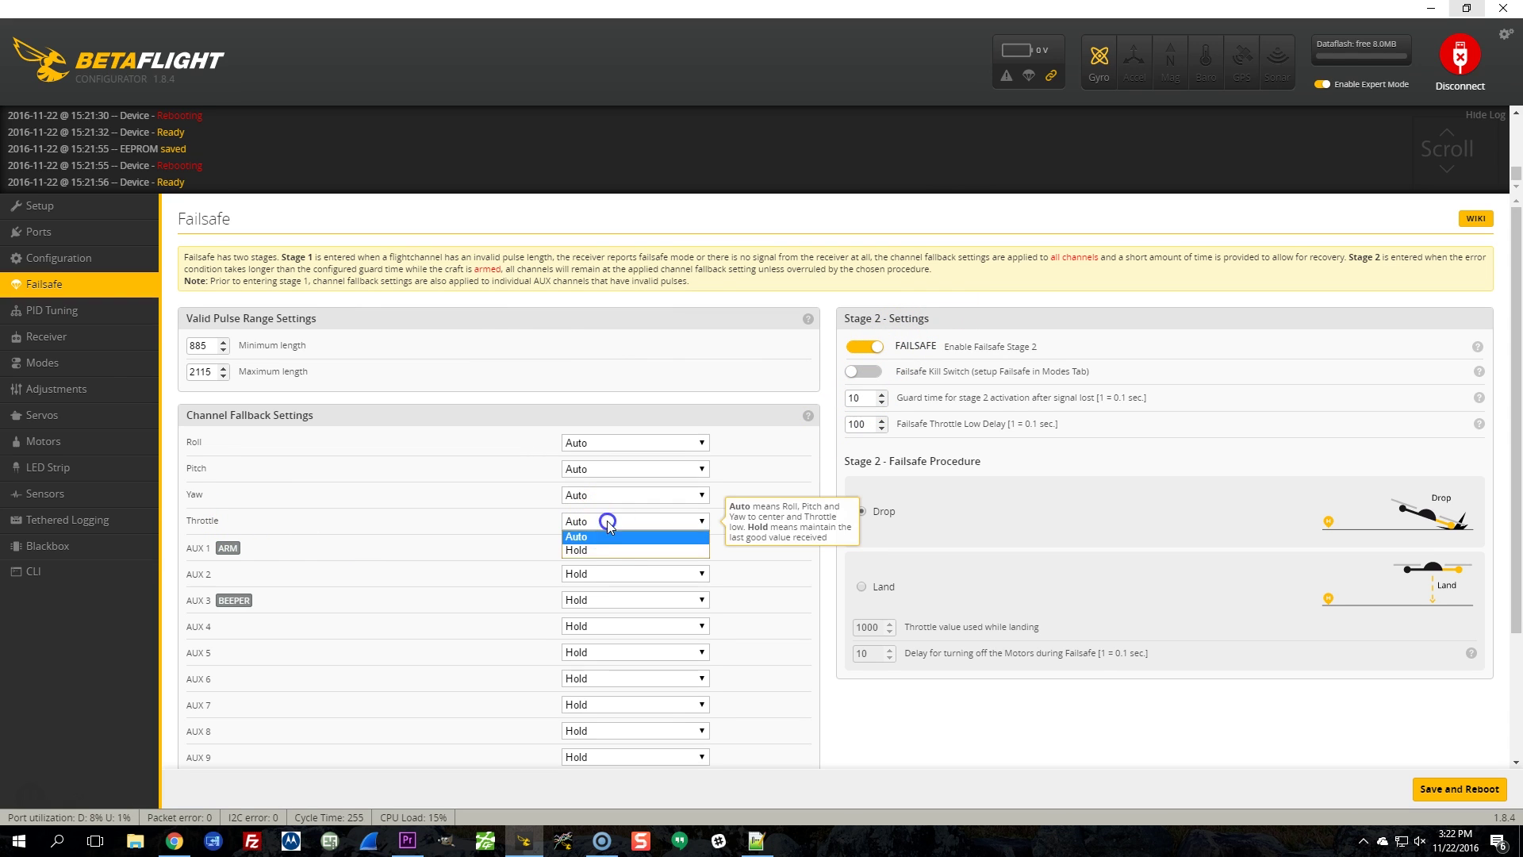
left_click(595, 551)
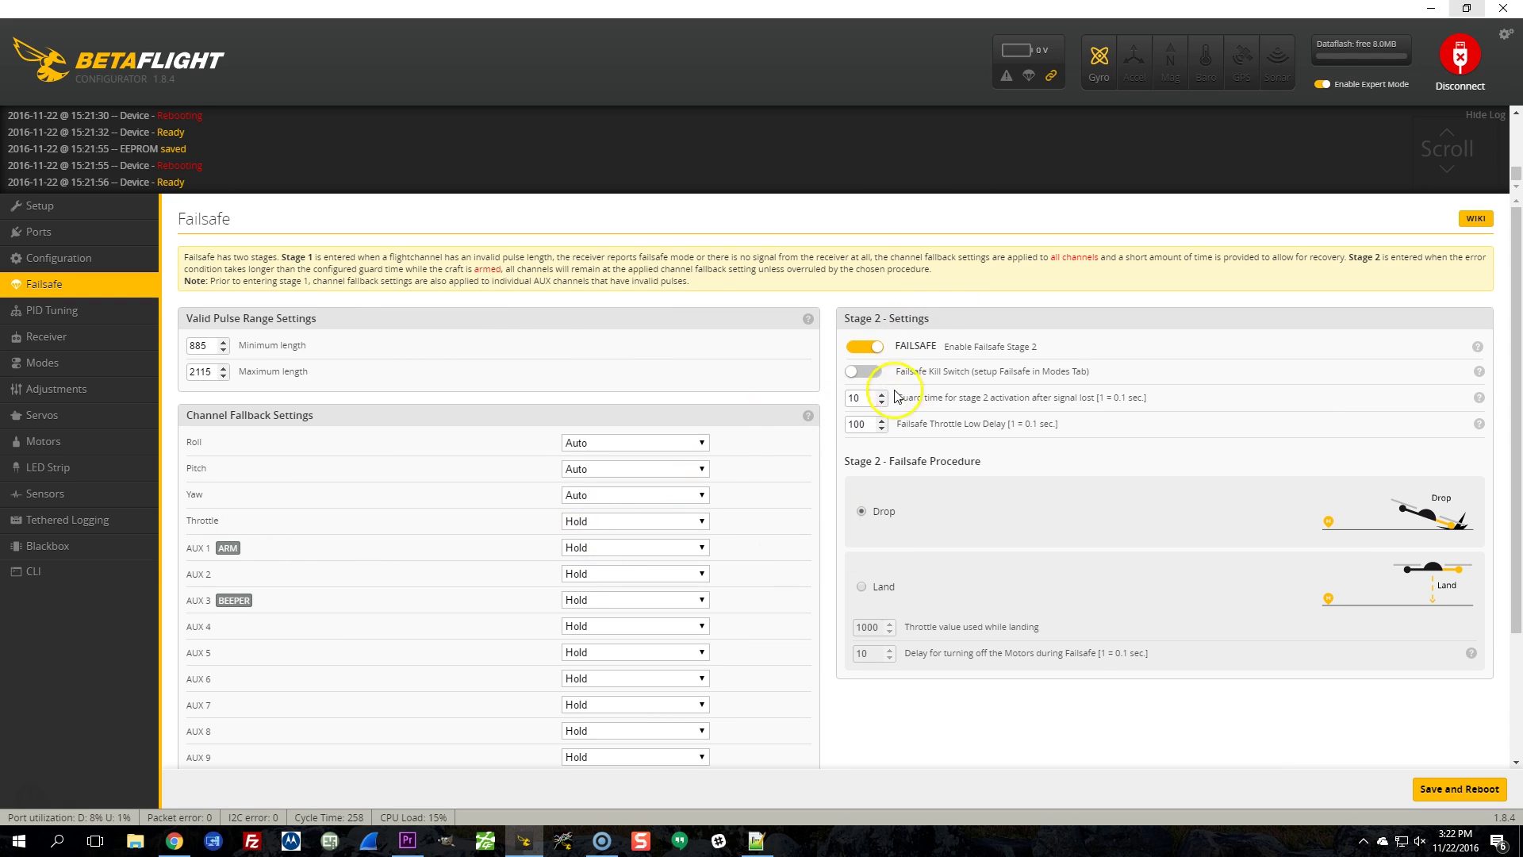
Set the guard time for failsafe stage 2 activation after signal loss to 5
double_click(851, 397)
type("5")
left_click(843, 400)
Select the Drop failsafe procedure and set the Throttle channel fallback to Auto
left_click(865, 516)
left_click(580, 535)
left_click(583, 536)
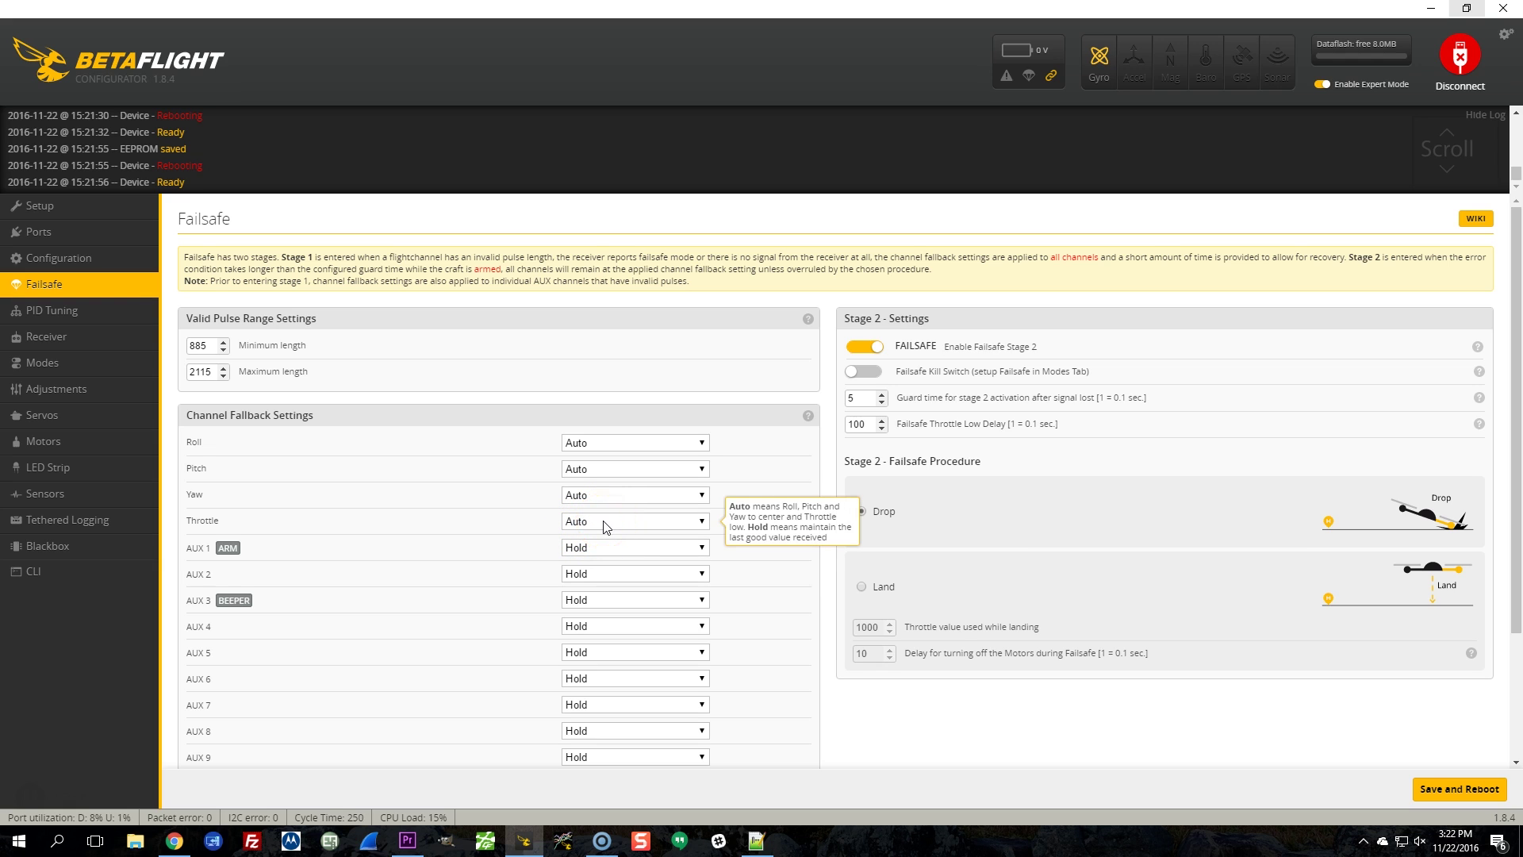
Set the Throttle channel fallback to Hold in the failsafe settings and save them with a reboot
left_click(603, 521)
left_click(568, 537)
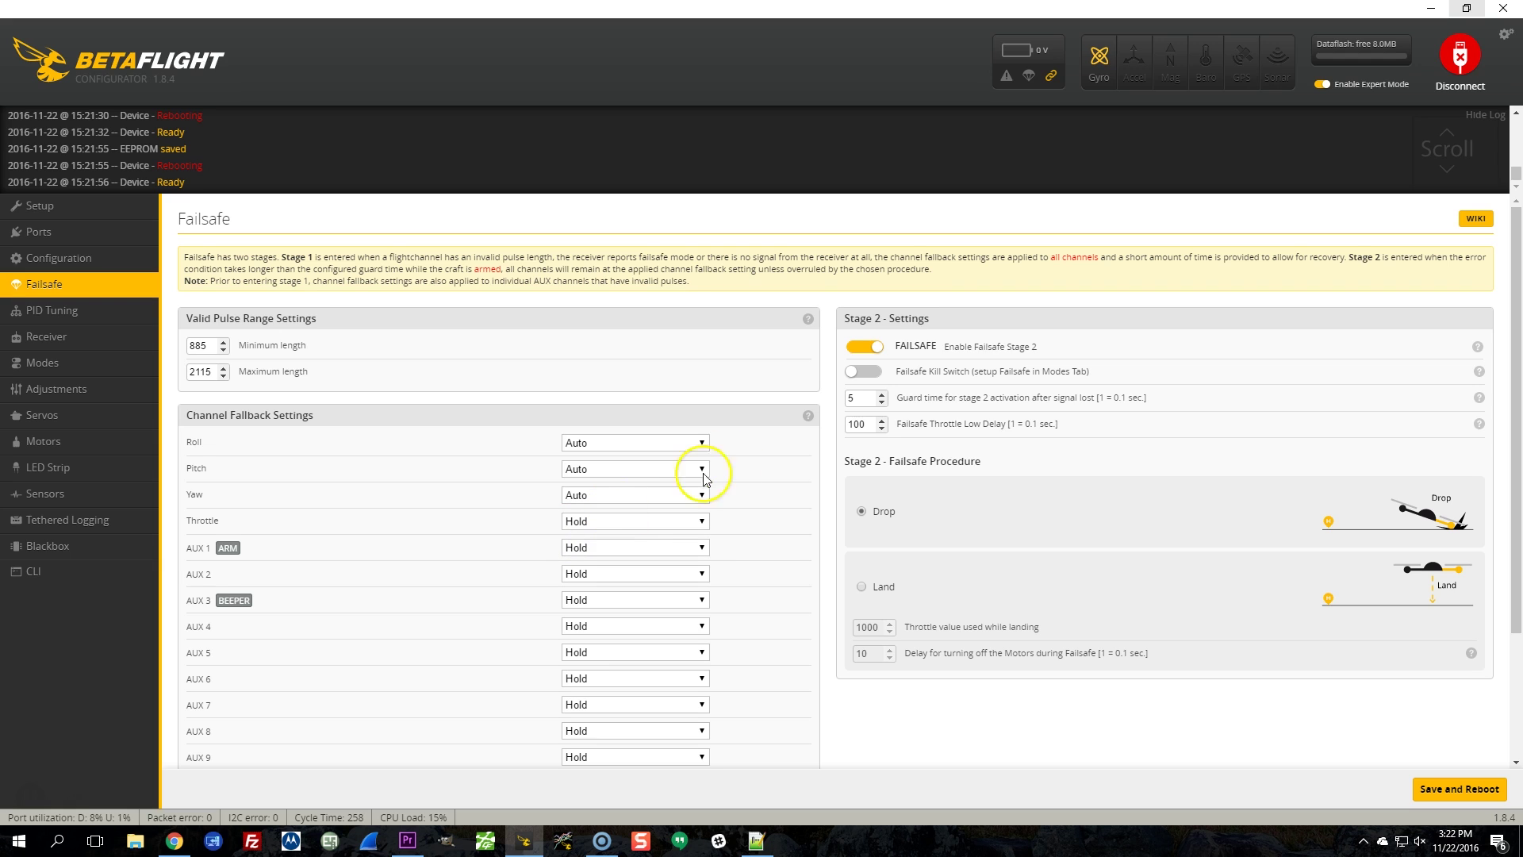
left_click(864, 402)
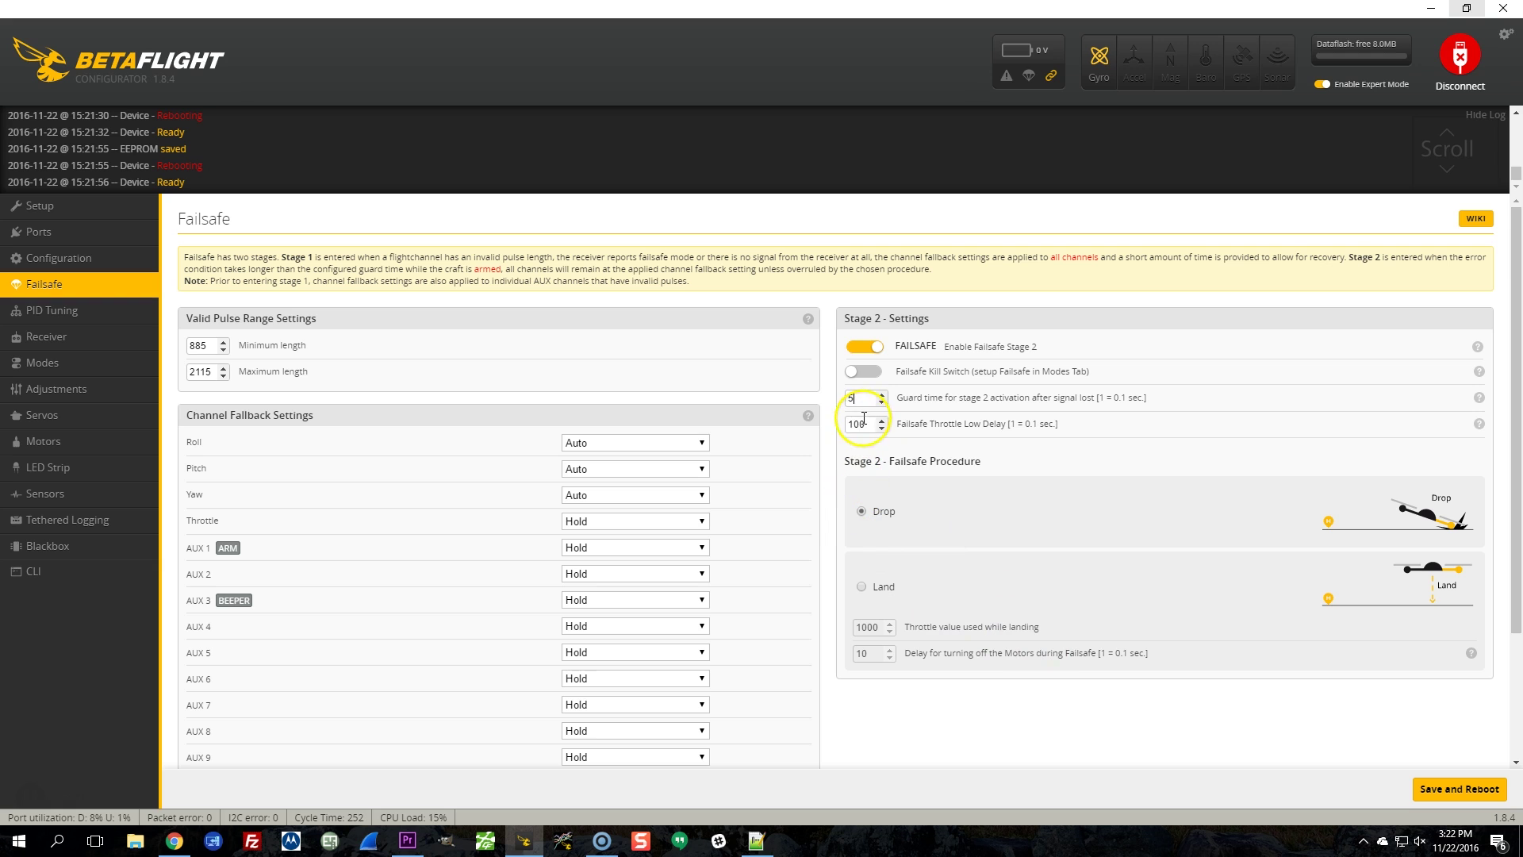
left_click(863, 402)
left_click(1458, 788)
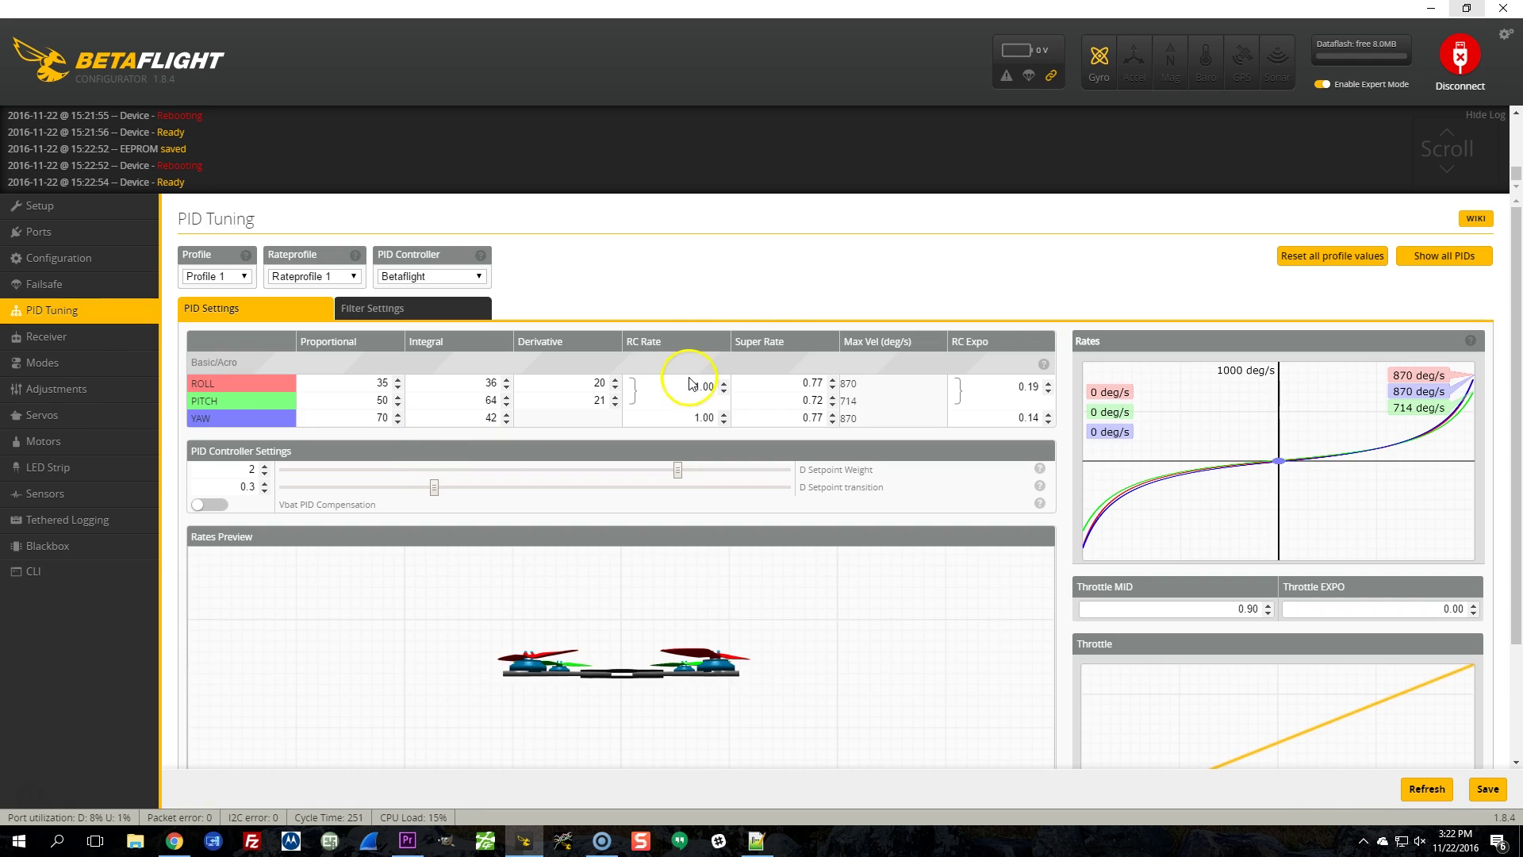
Set the shared roll and pitch RC Rate to 1.55, and the Super Rate to 0.70 for roll and pitch and 0.75 for yaw
left_click(709, 387)
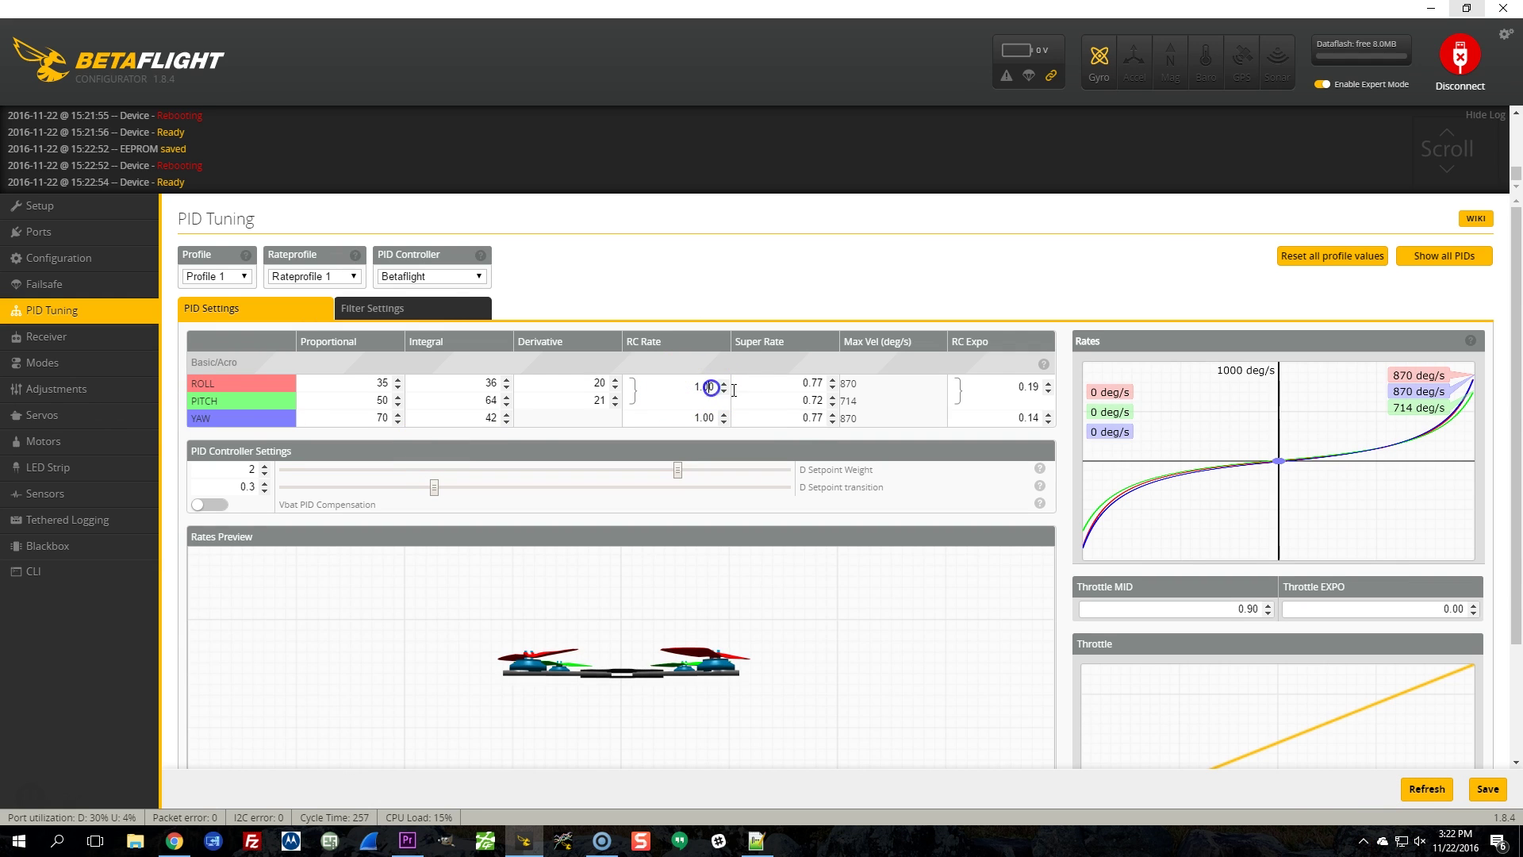
type(".55")
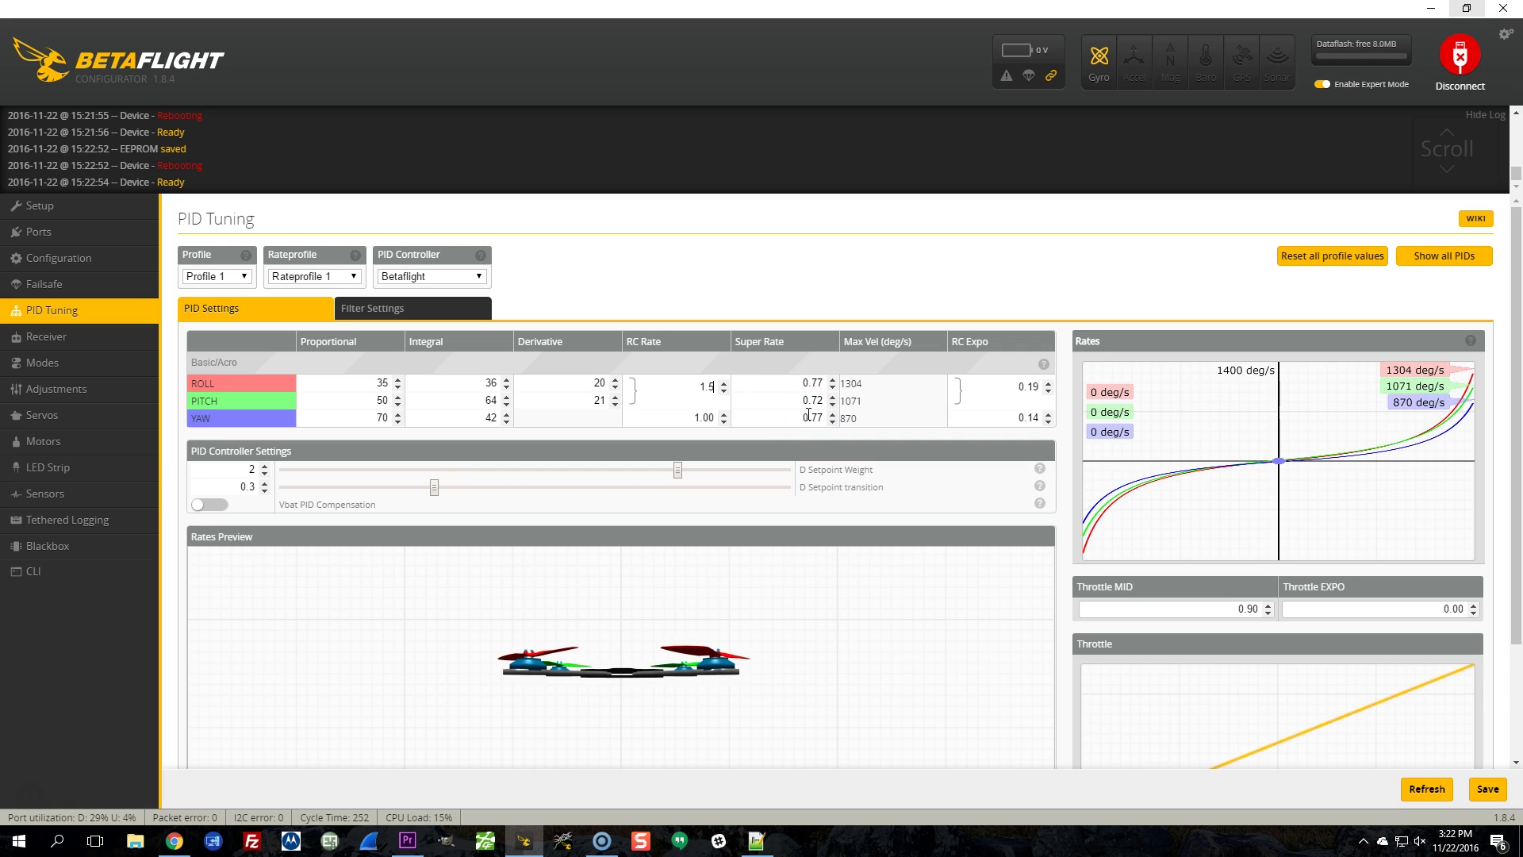
left_click(817, 382)
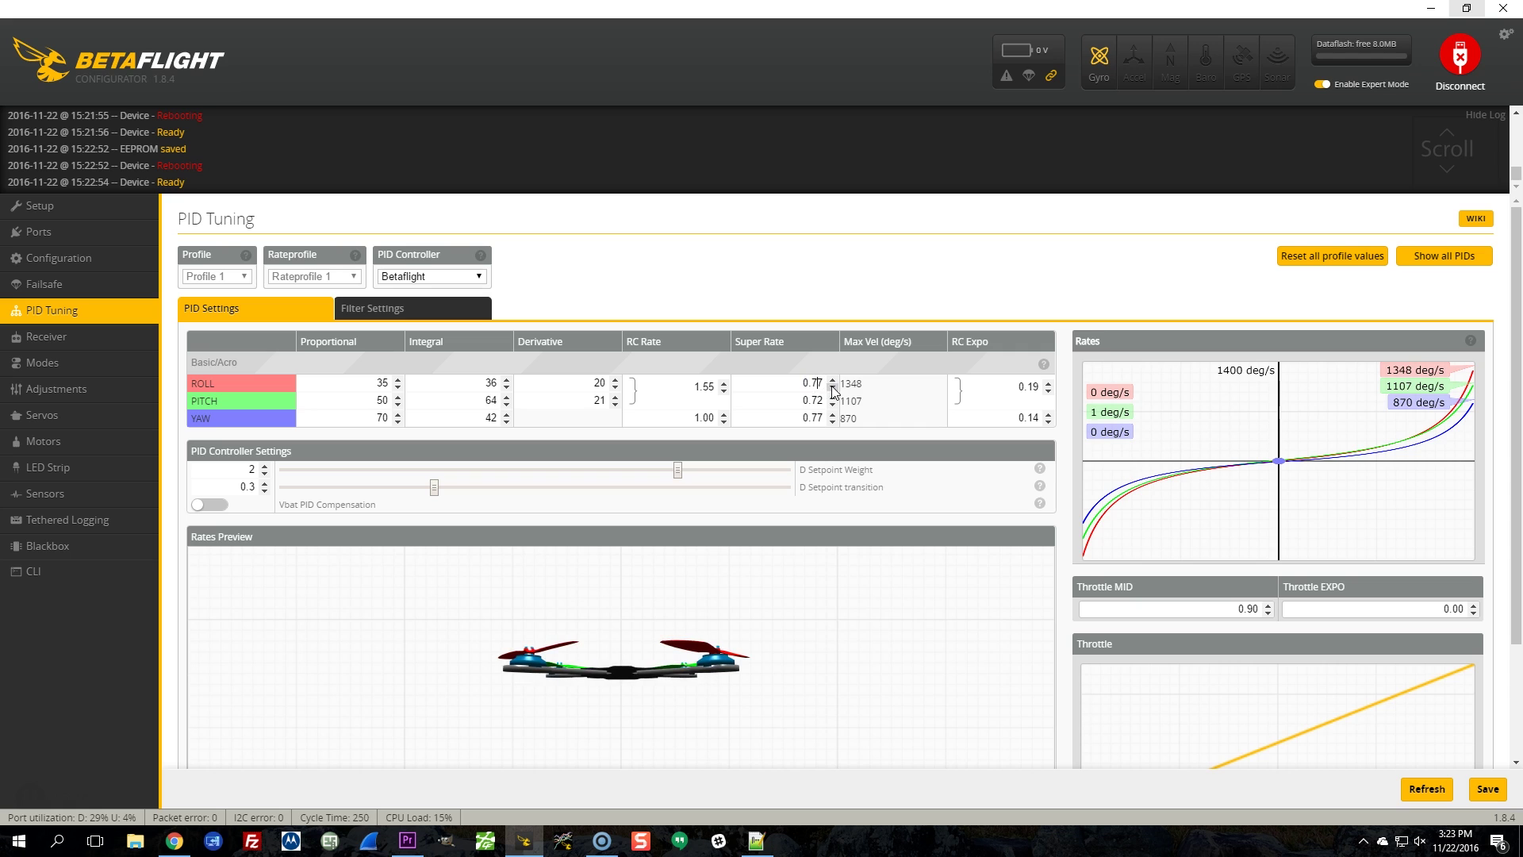
left_click(832, 388)
left_click(832, 388)
left_click(832, 387)
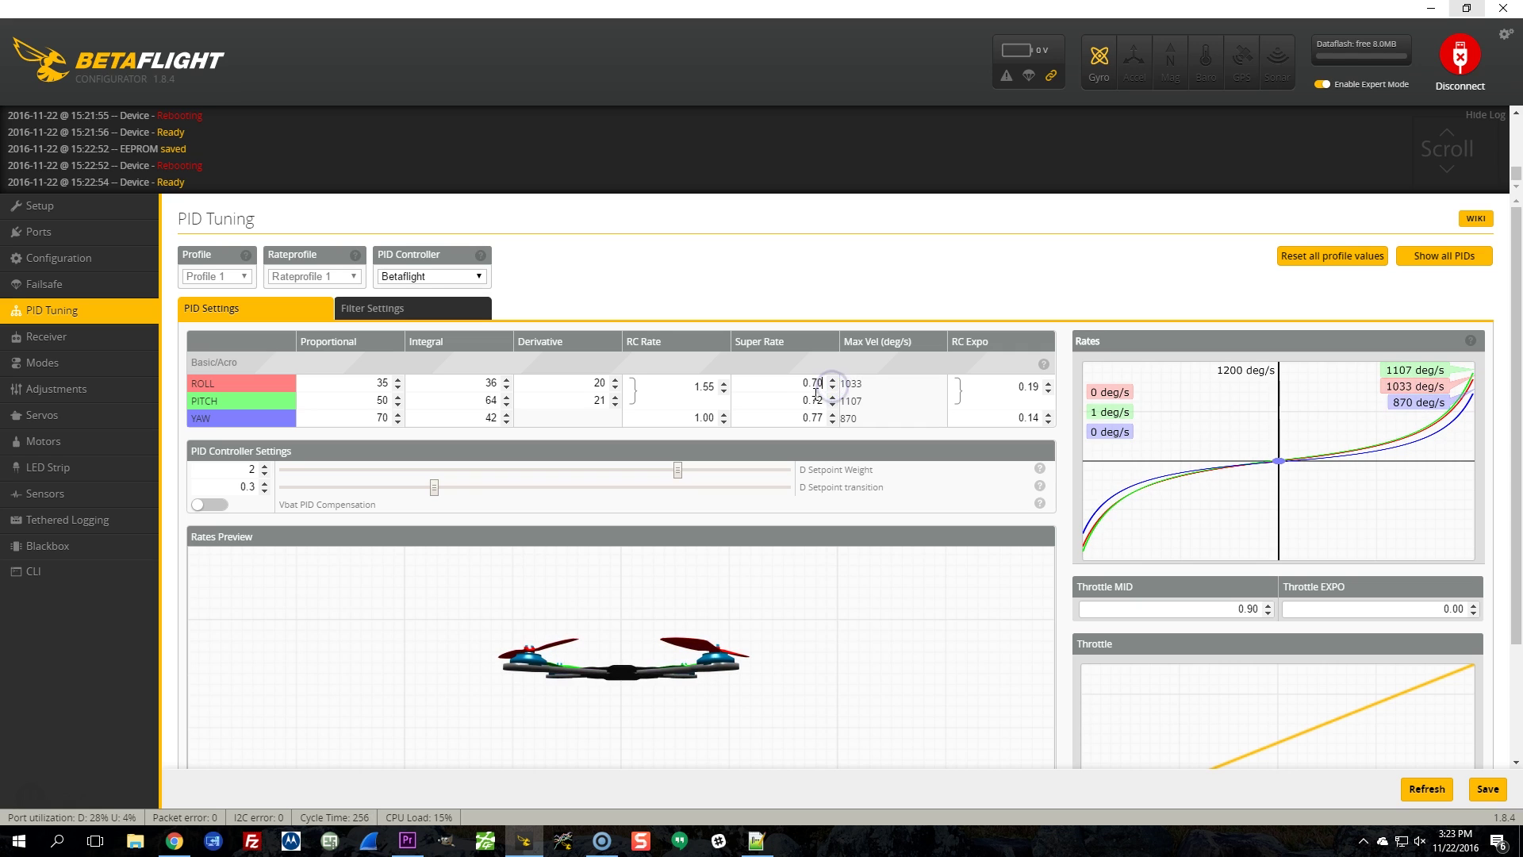
left_click(833, 404)
left_click(833, 404)
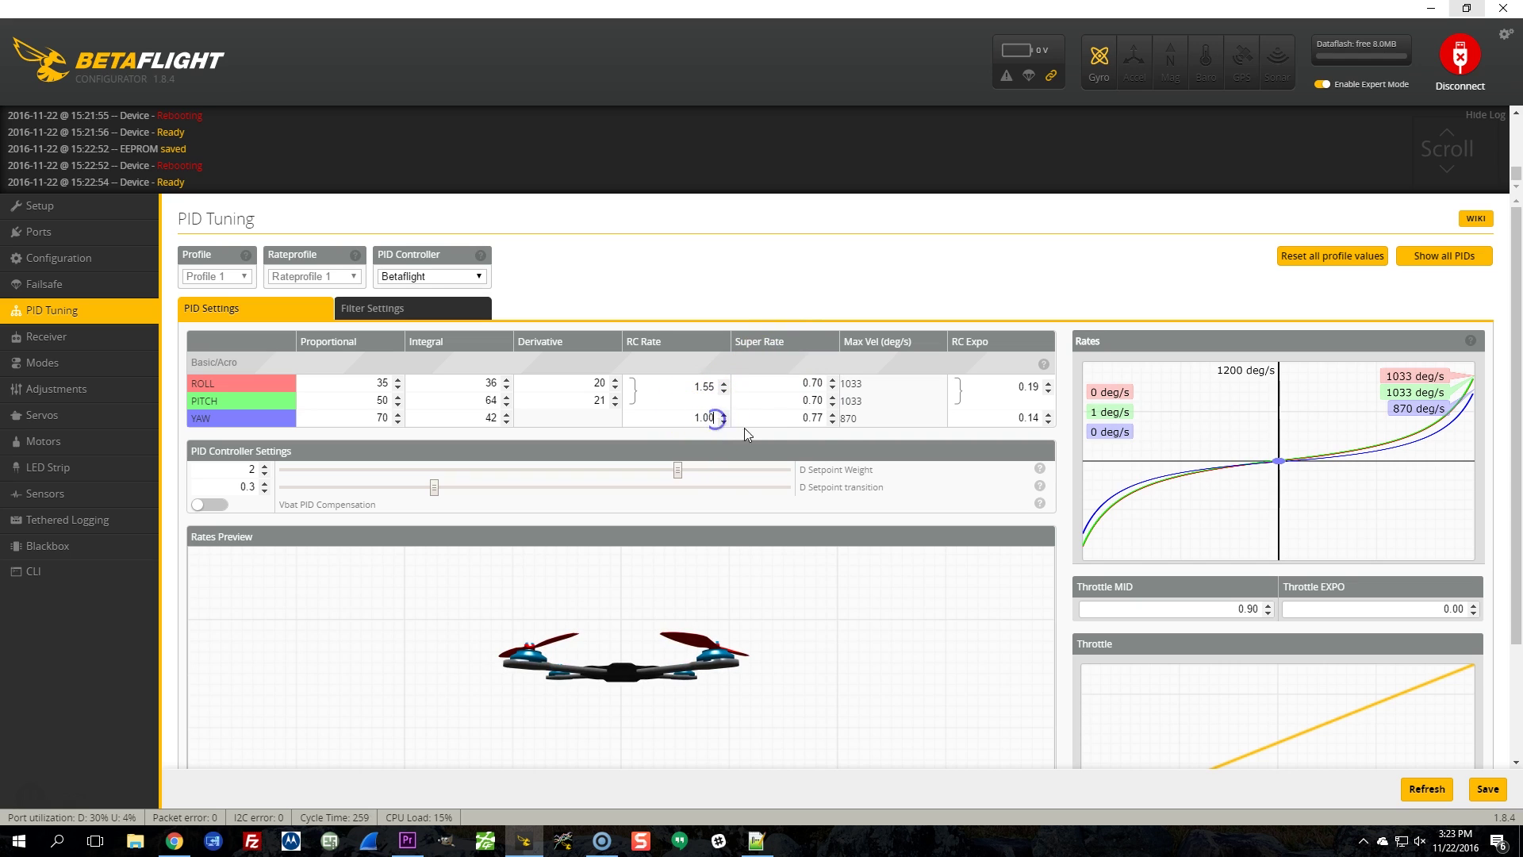
left_click(820, 418)
left_click(833, 421)
left_click(833, 421)
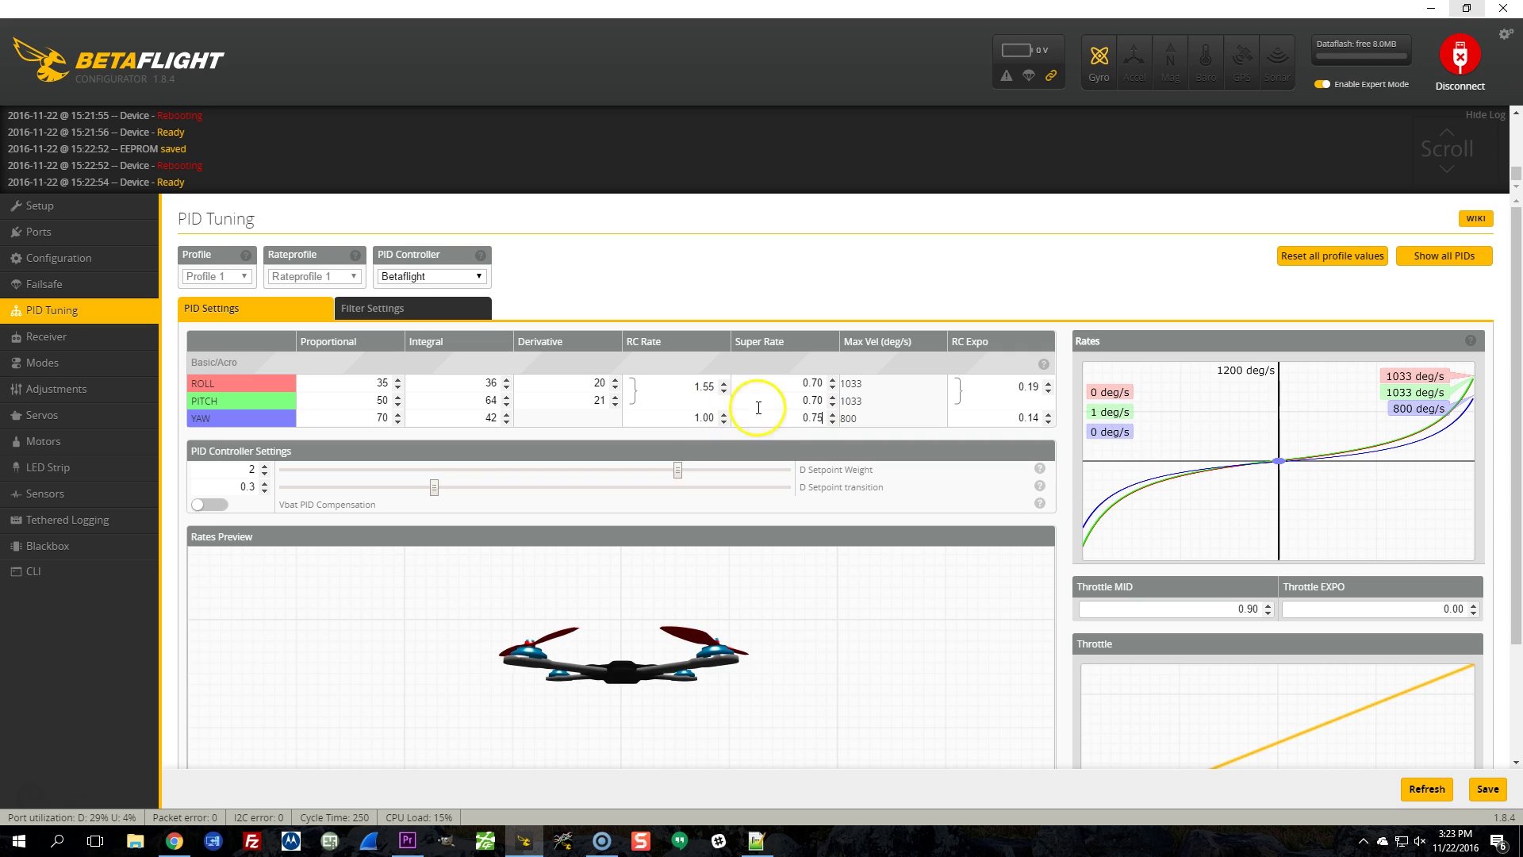
Set the RC Expo to 0 for both roll/pitch and yaw in the PID tuning settings
double_click(1006, 382)
type("0")
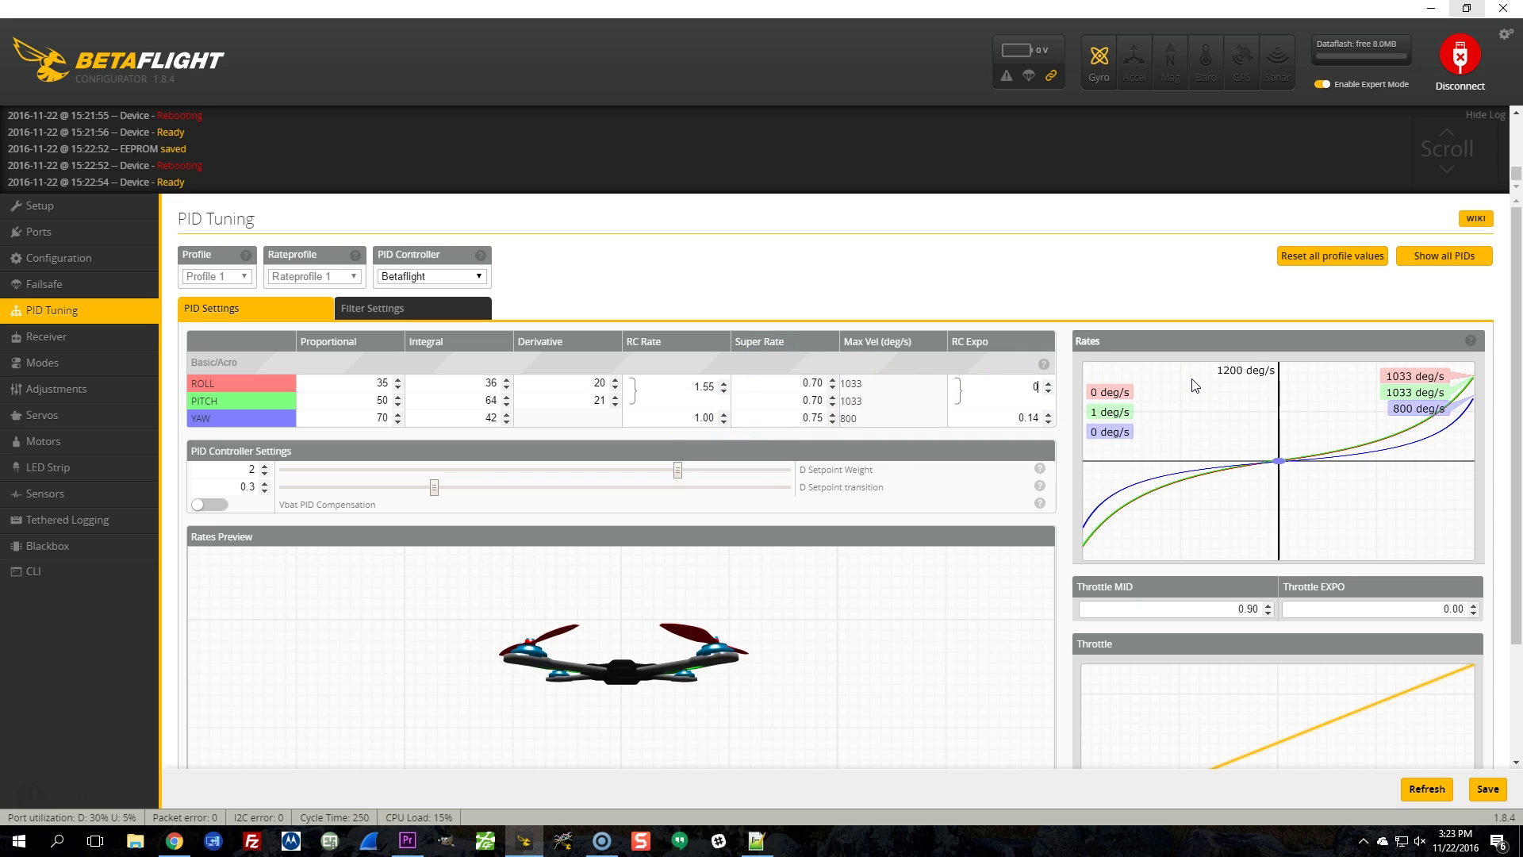
double_click(988, 418)
type("0")
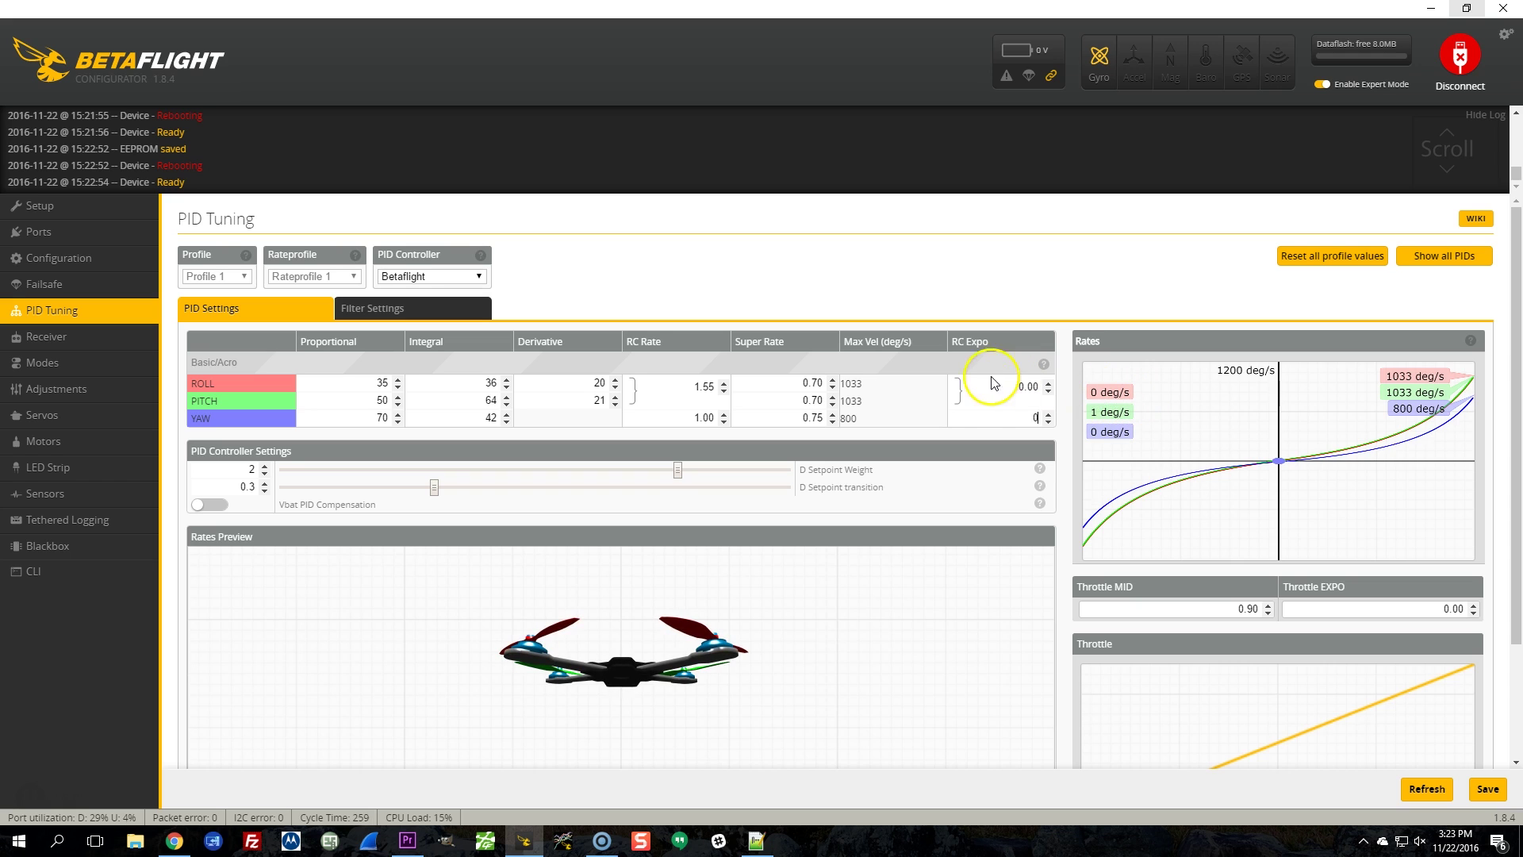
left_click(969, 404)
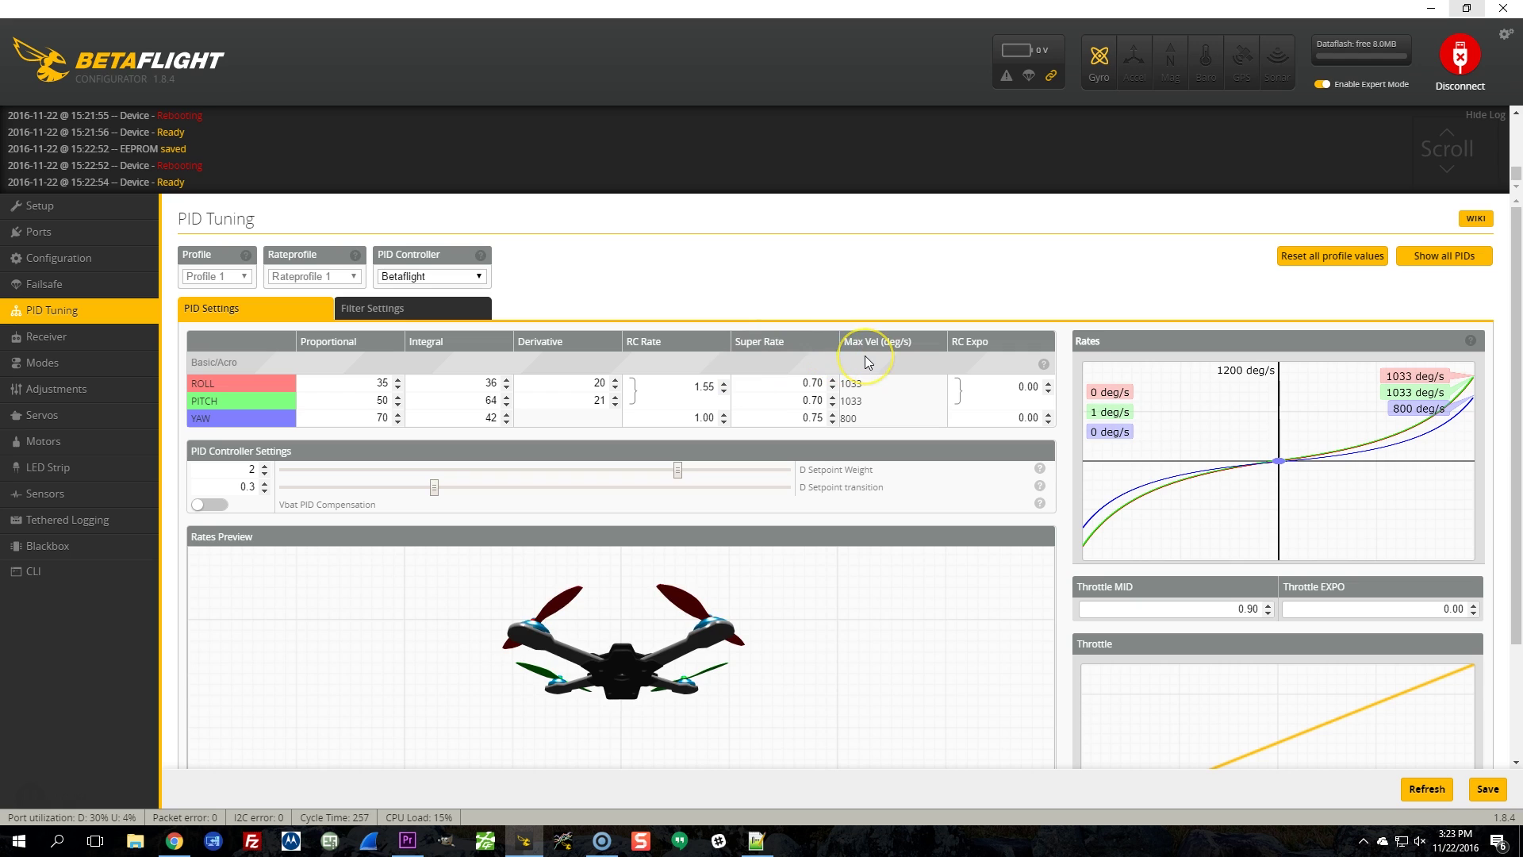
left_click(817, 358)
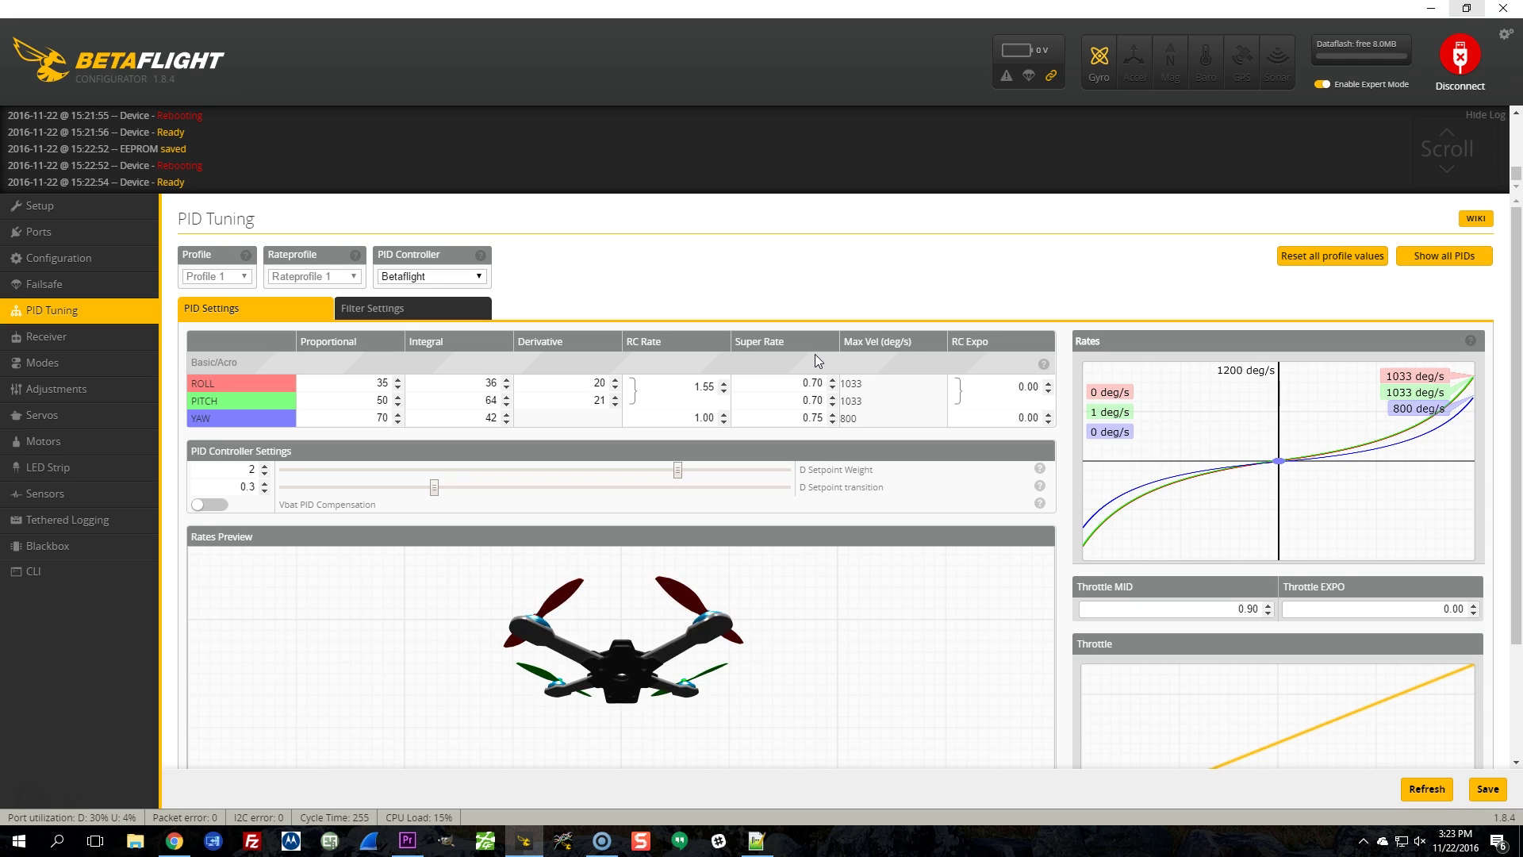
left_click(811, 385)
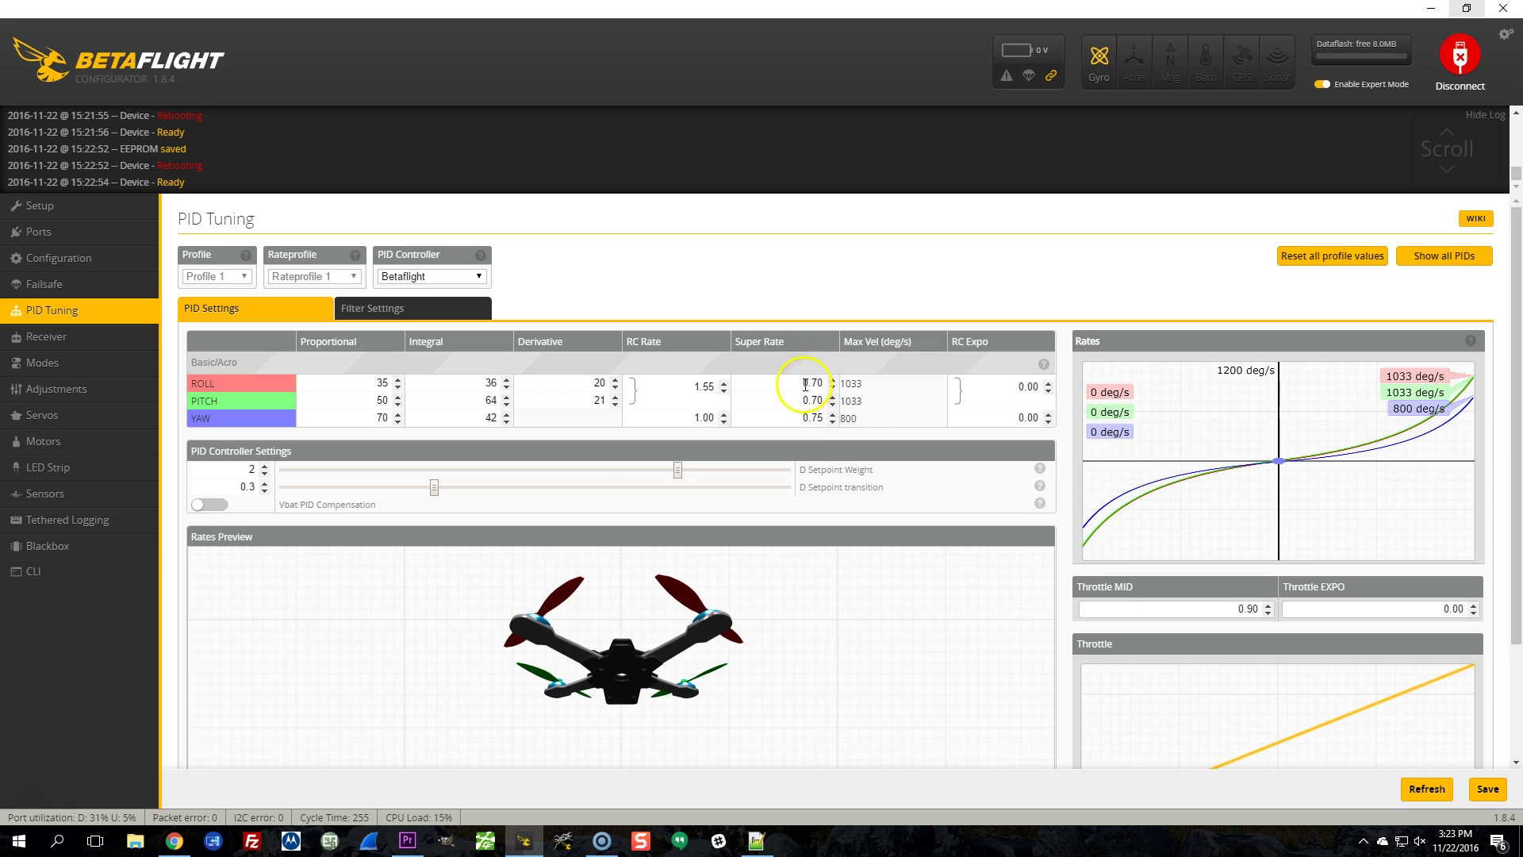
left_click(803, 418)
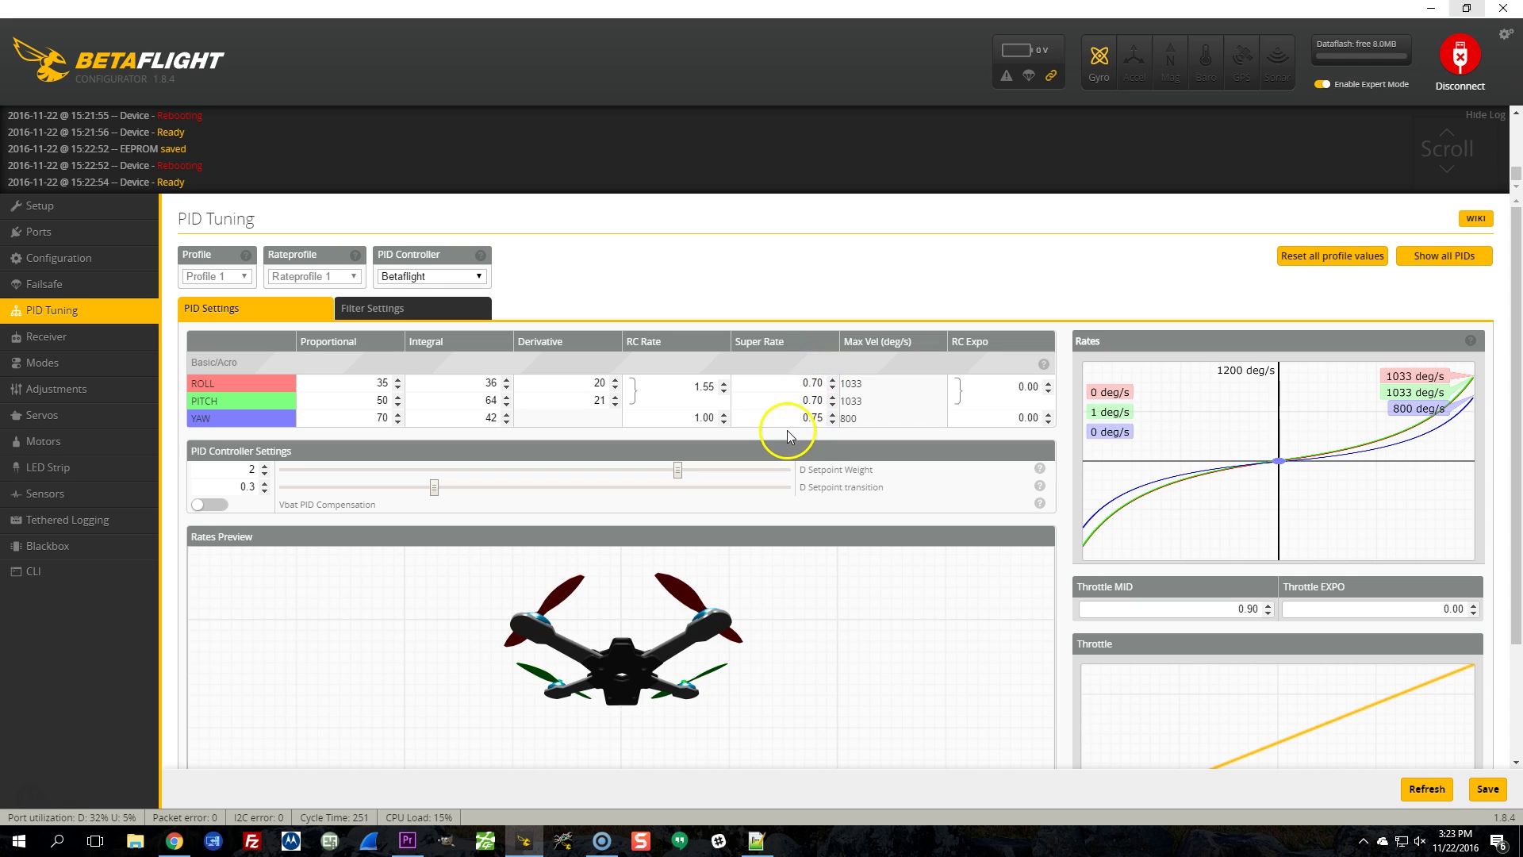
left_click(819, 403)
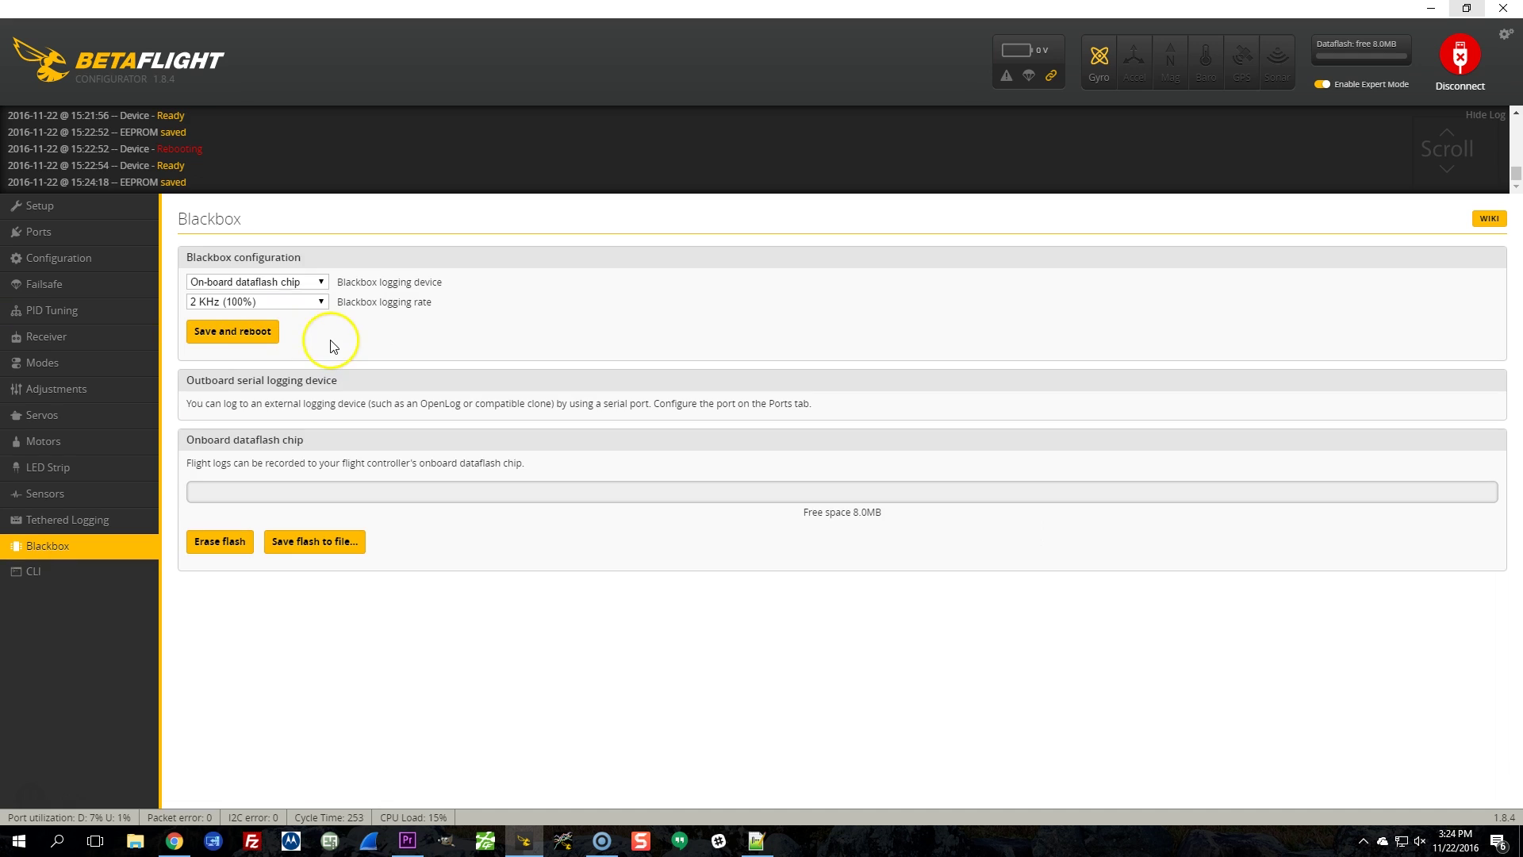
Set the Blackbox logging rate to 1 KHz (50%) and save with a reboot
left_click(282, 301)
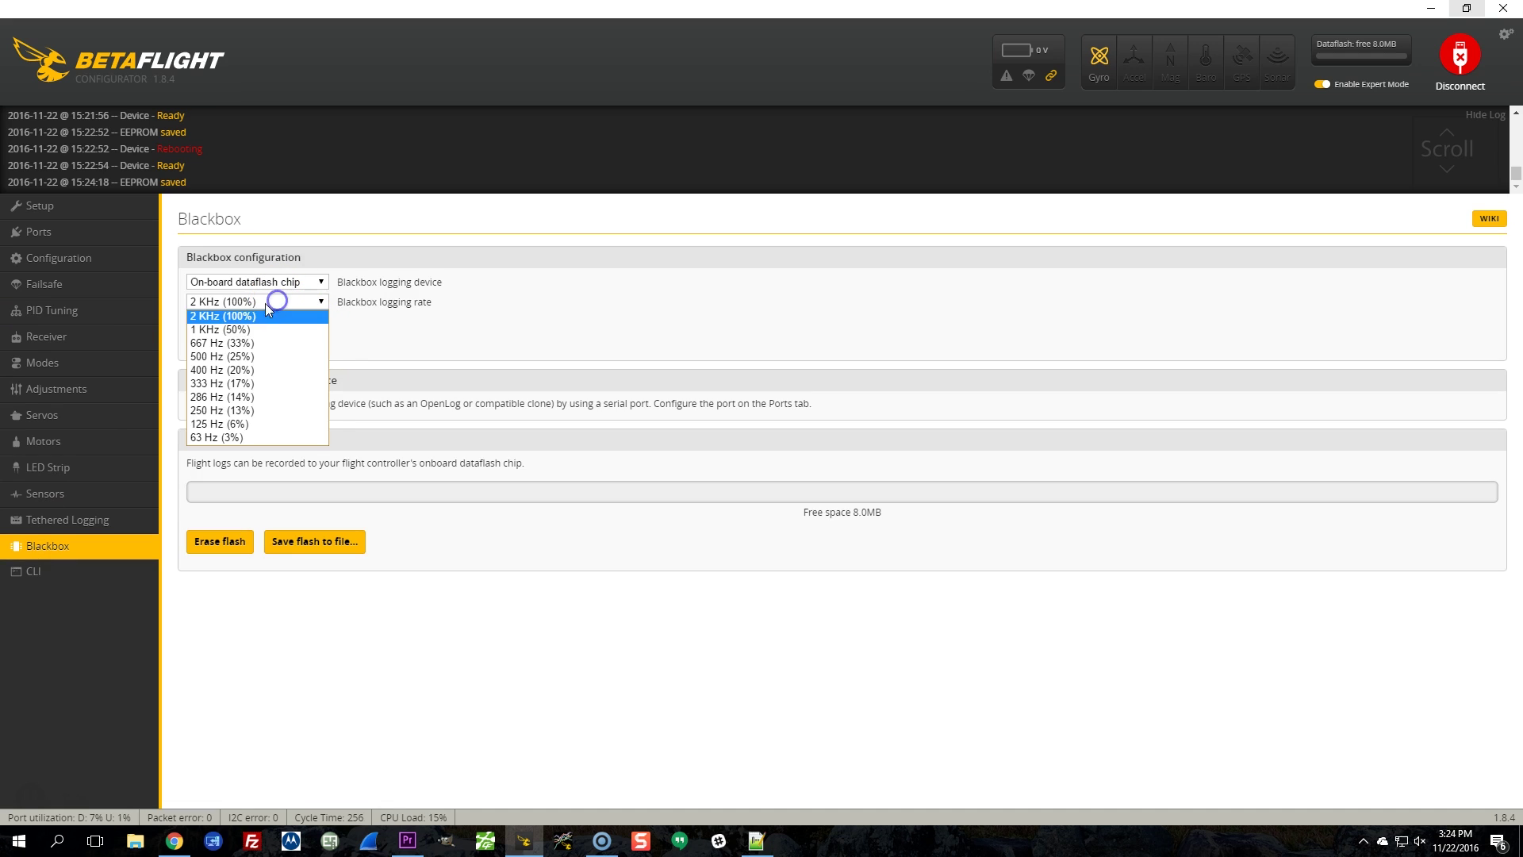
left_click(262, 328)
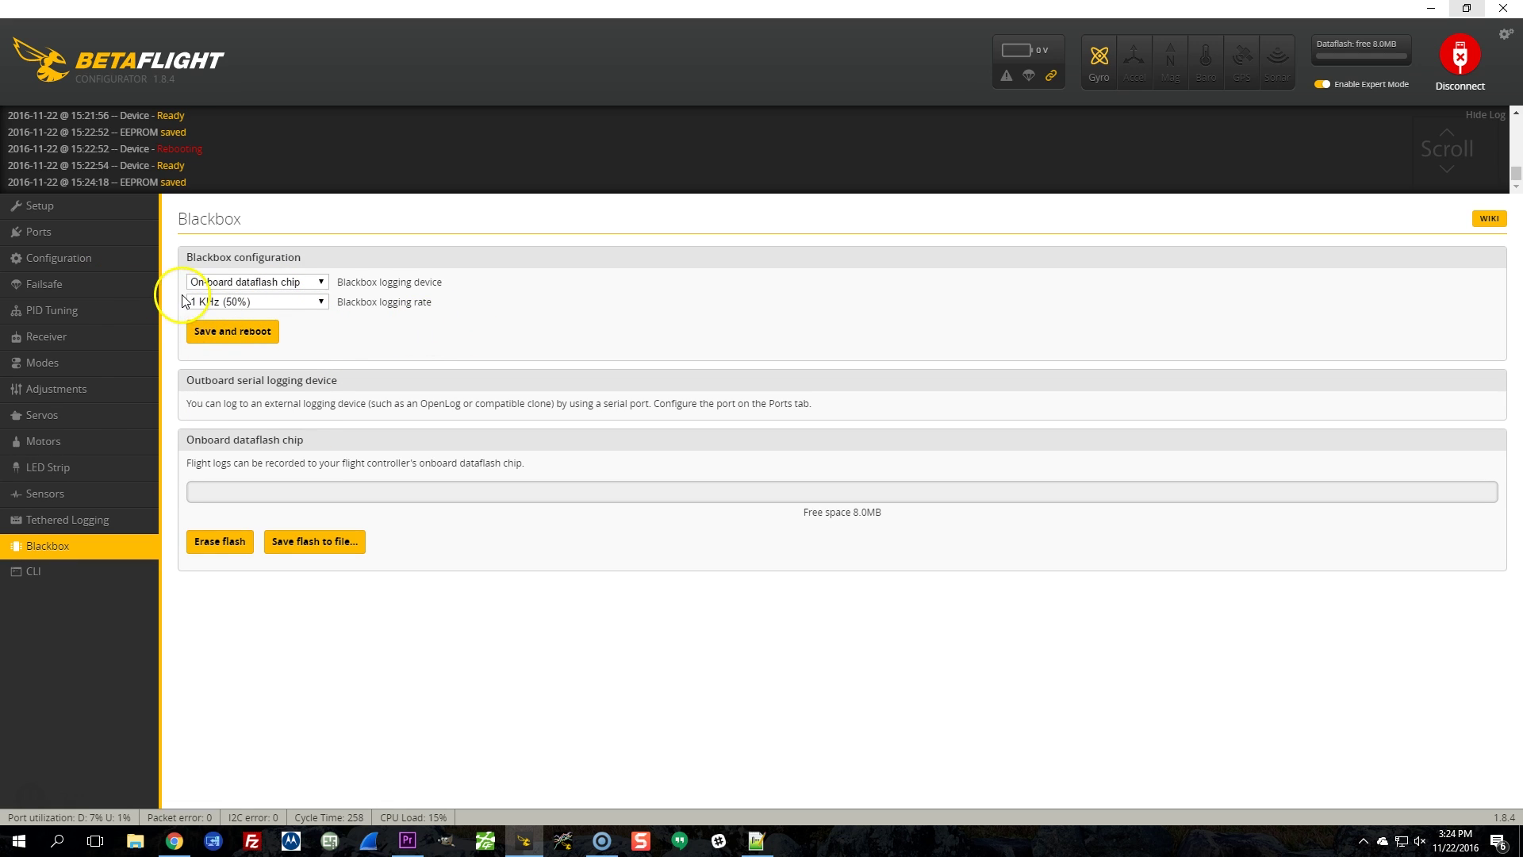
left_click(211, 330)
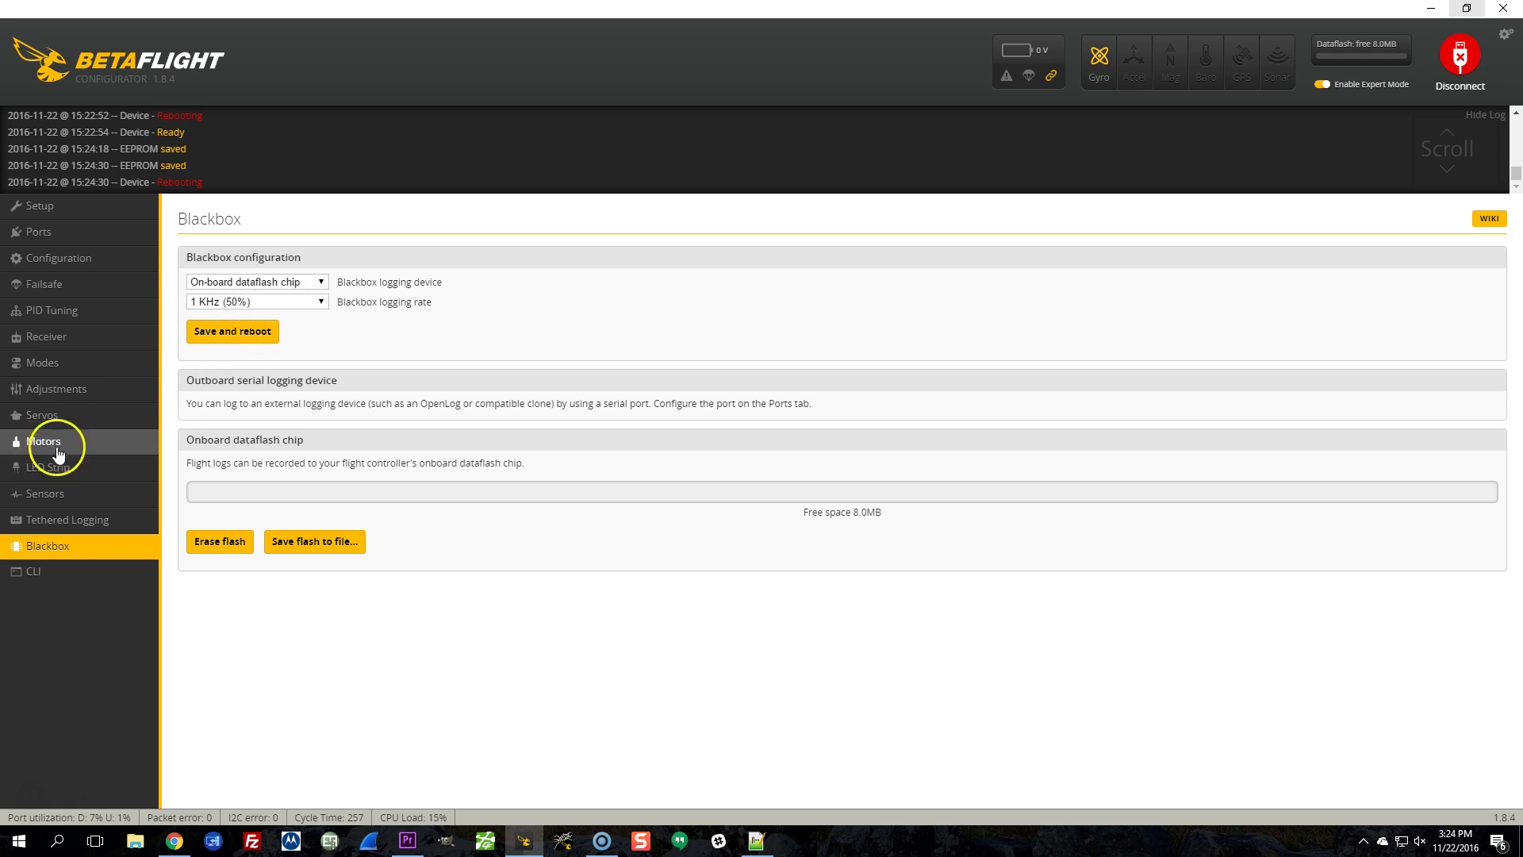
Set min_check to 1005 and max_check to 1995 from the command line, and save the changes
left_click(36, 573)
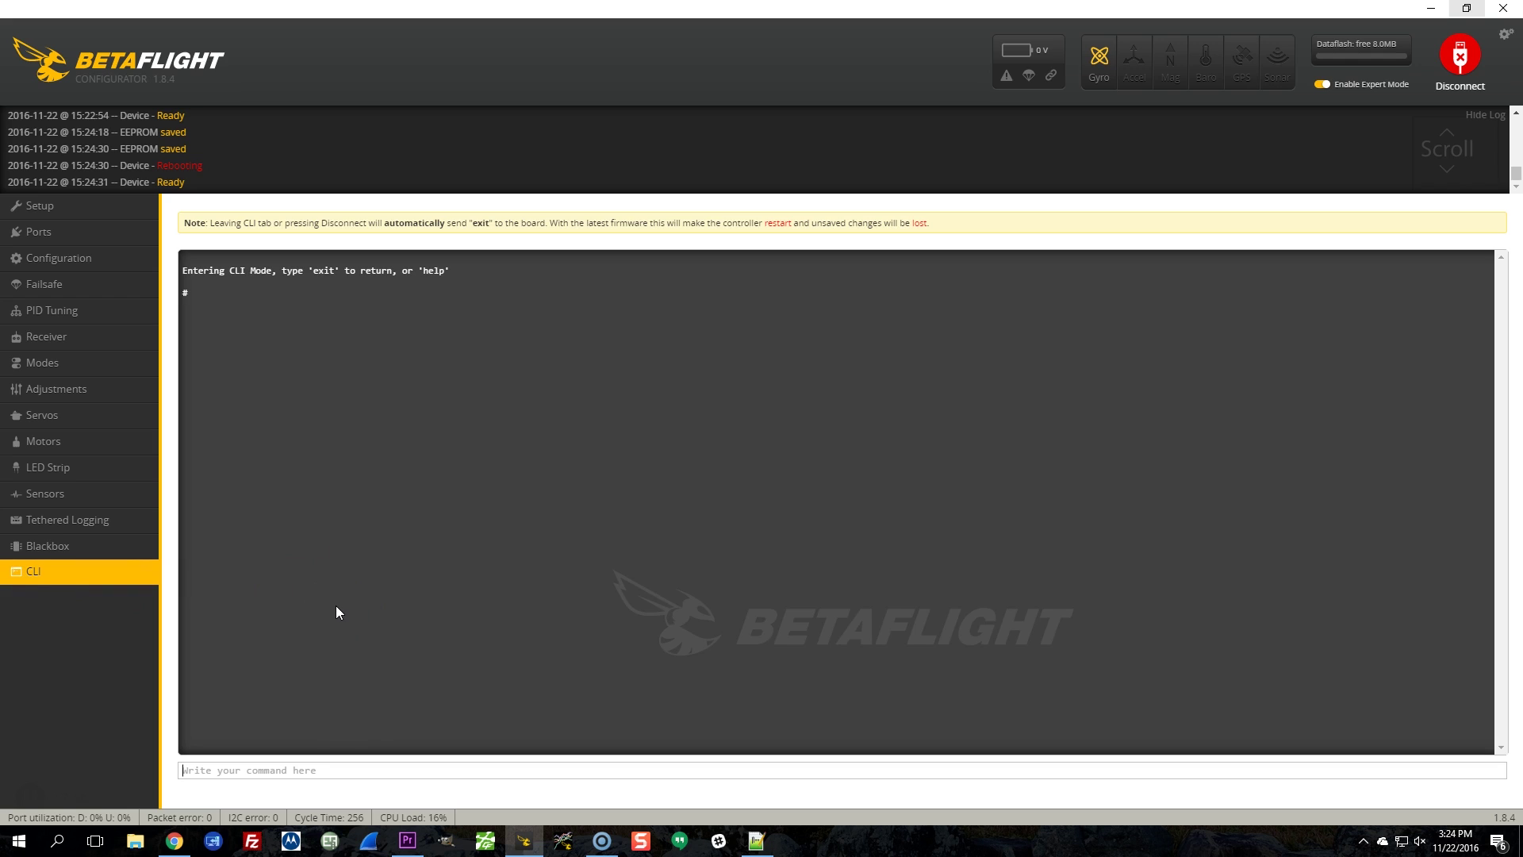
type("set min_check=1005")
key("Return")
type("set max_")
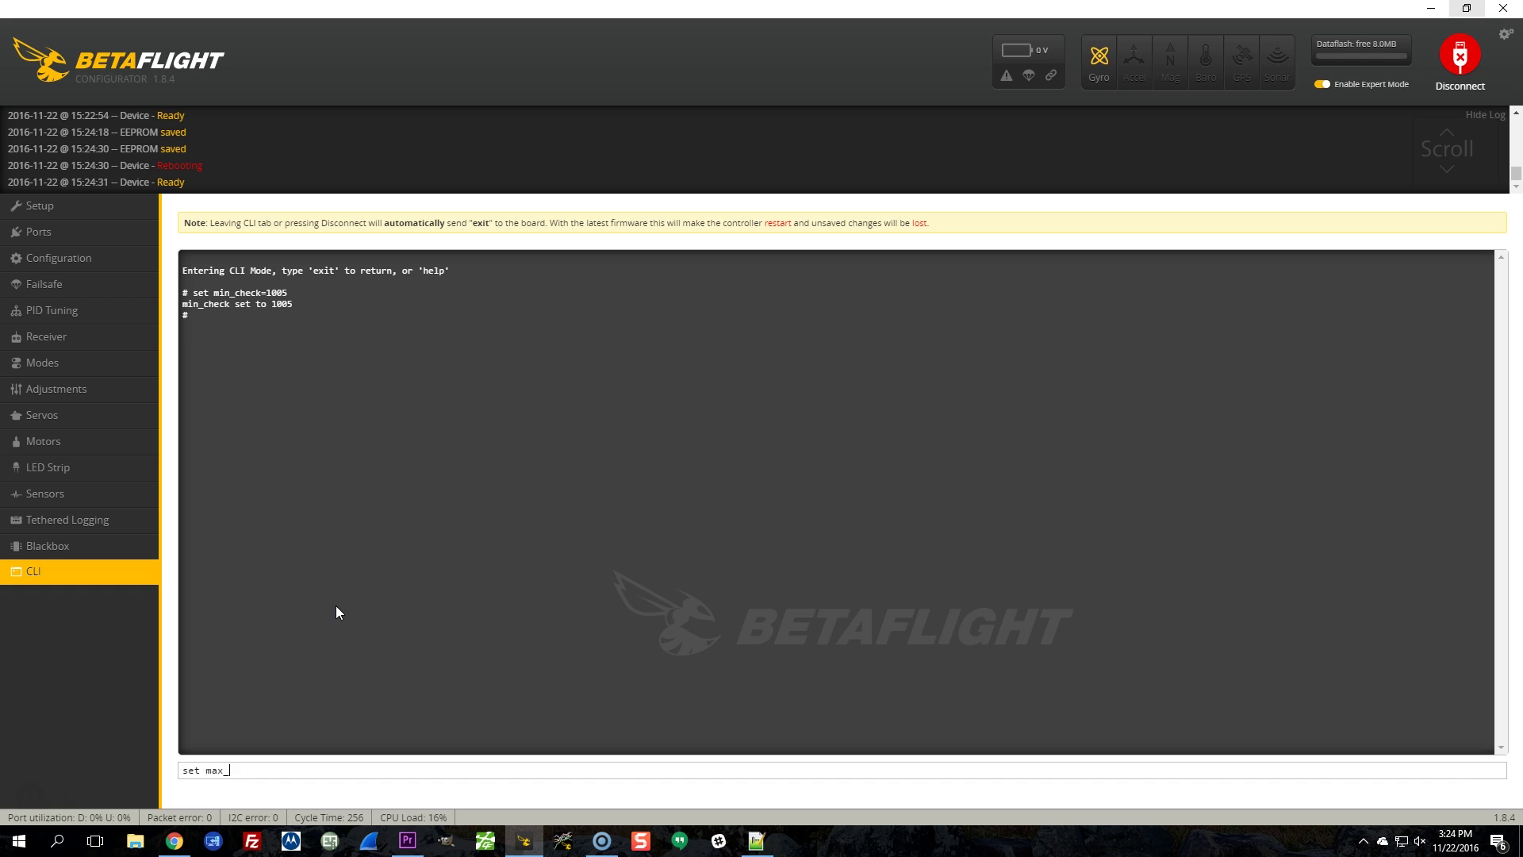
type("check=1995")
key("Return")
type("save")
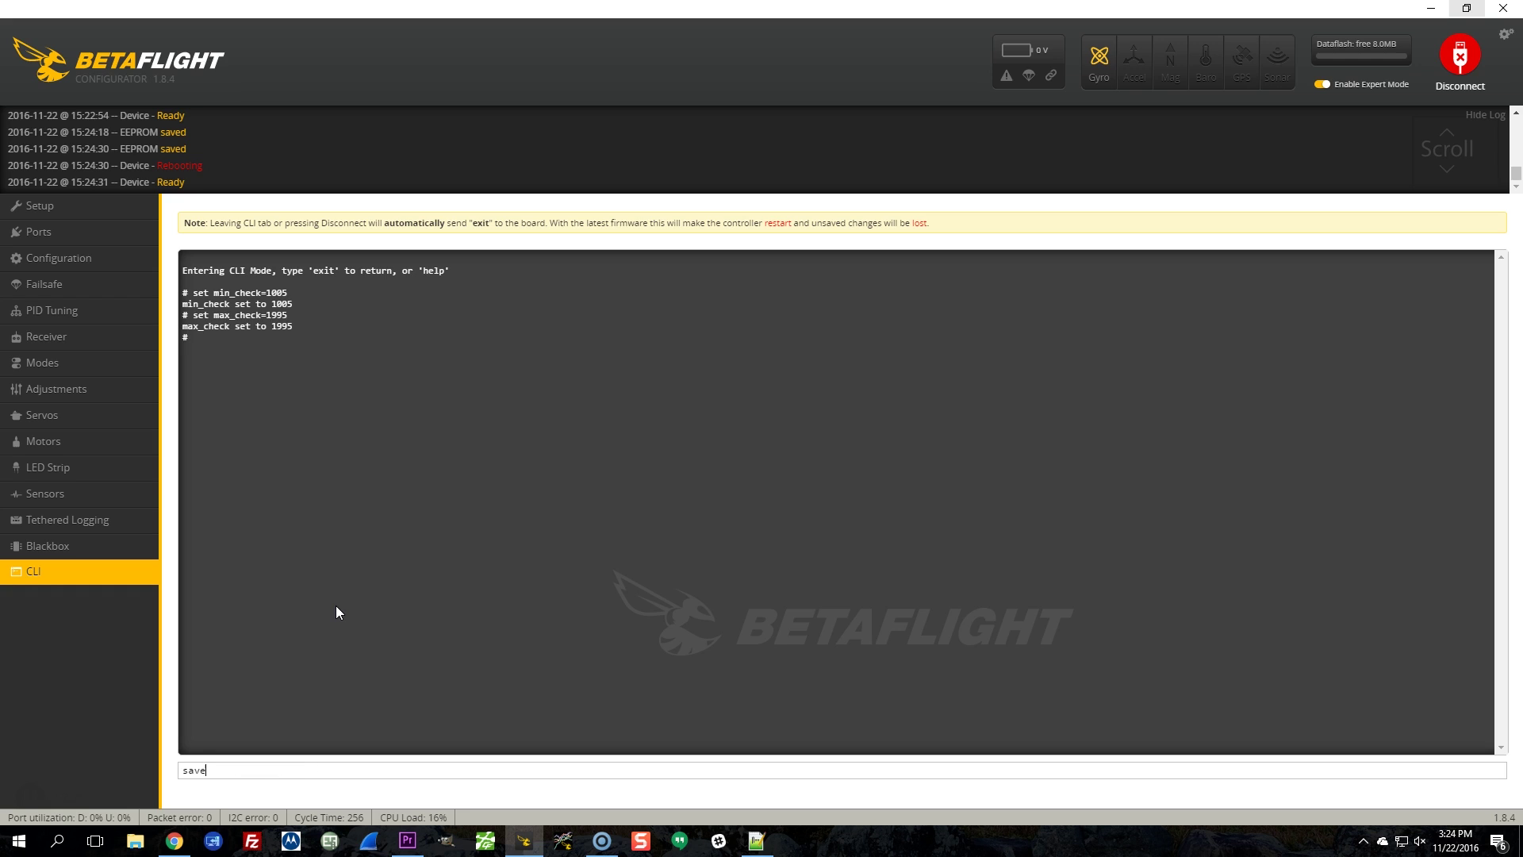
key("Return")
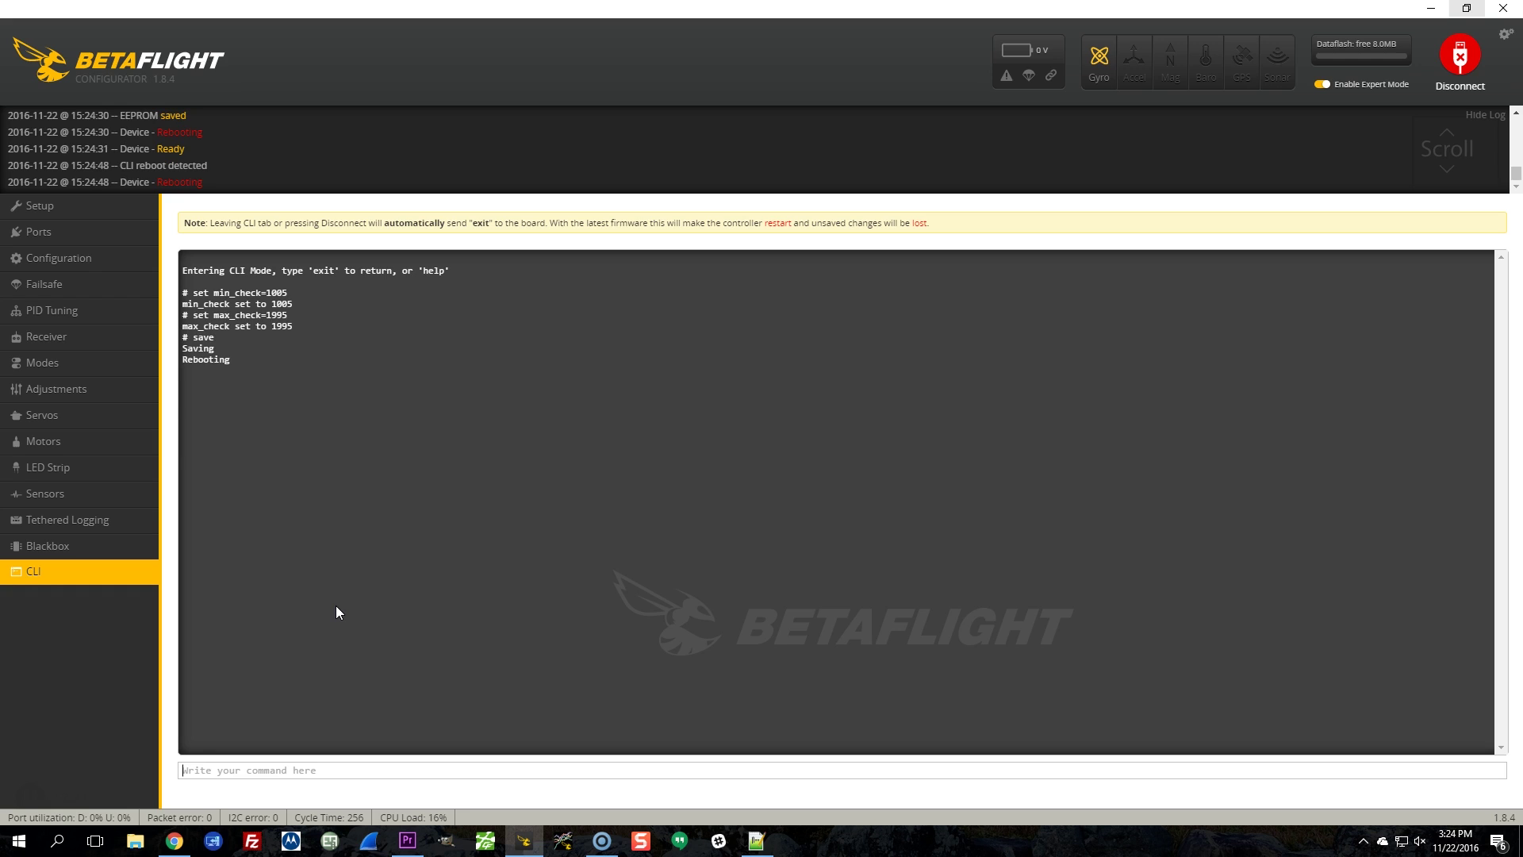
Check the Throttle channel's low-stick value among the live receiver channels
left_click(40, 338)
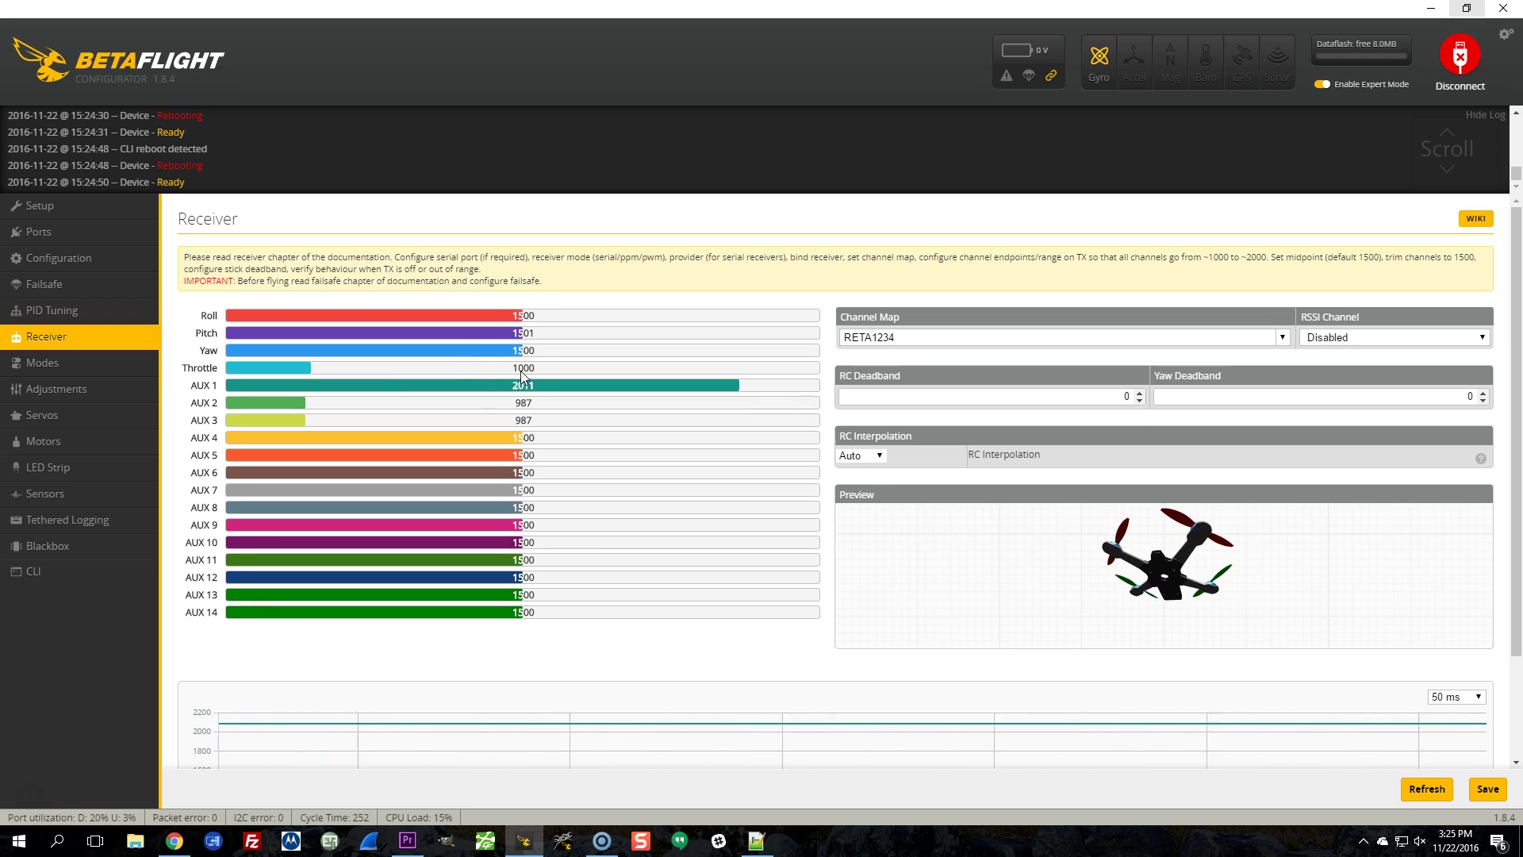
left_click(511, 372)
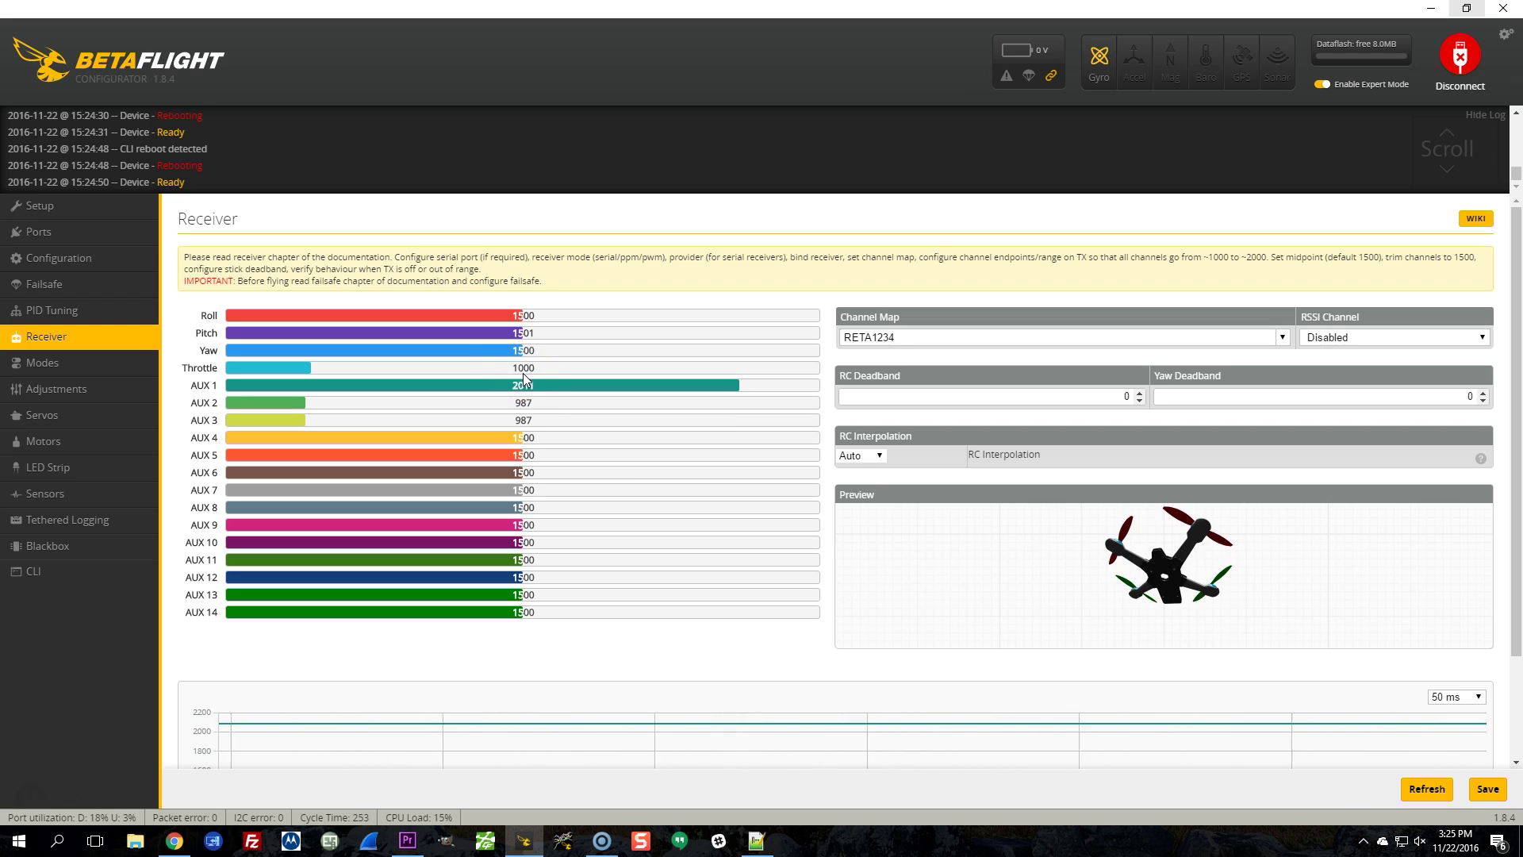
left_click(201, 366)
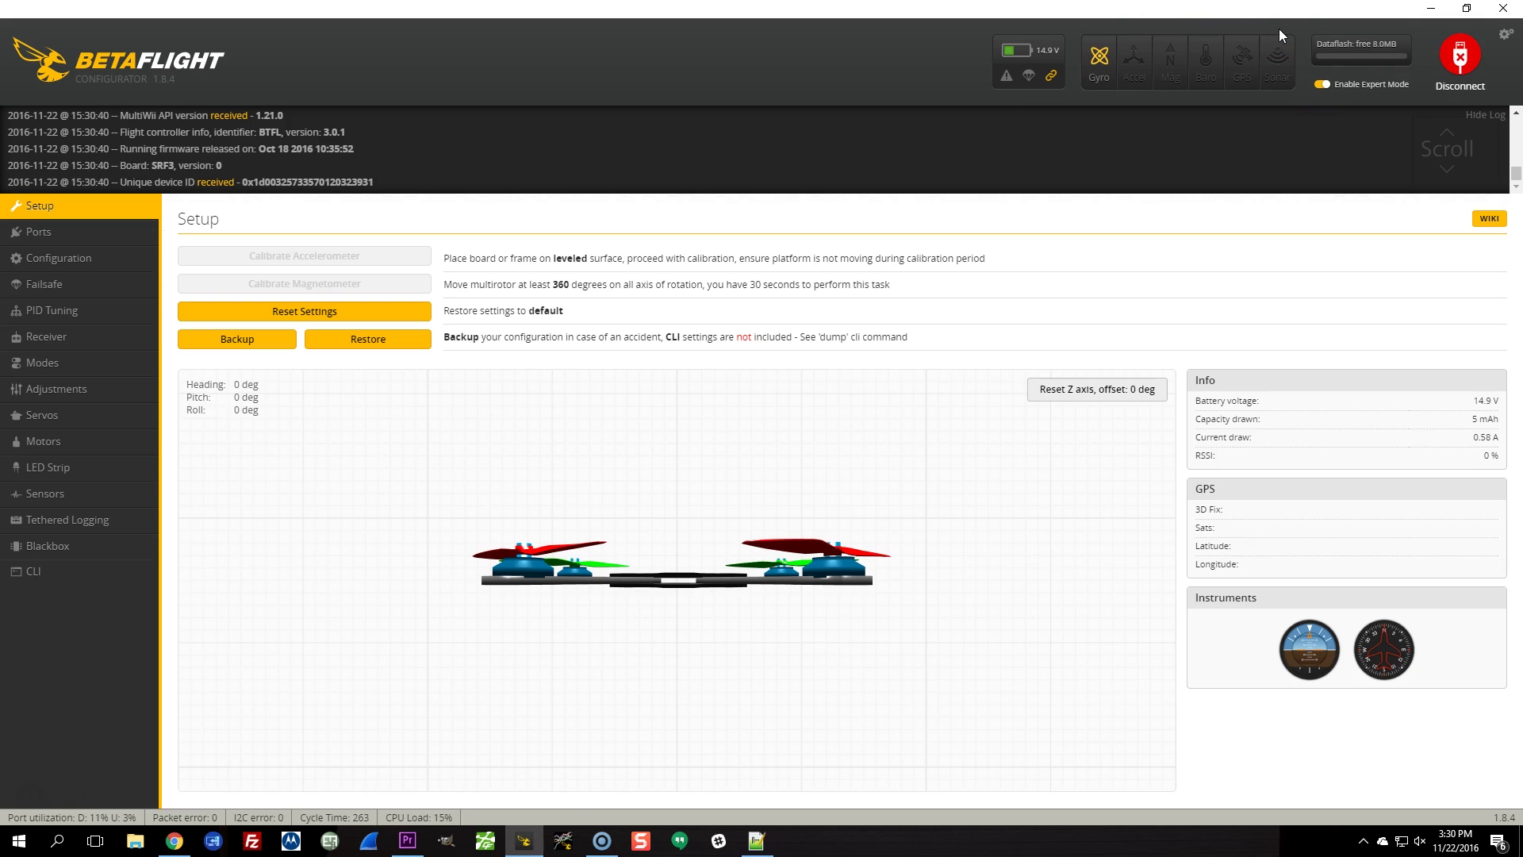
Set the Minimum Throttle to 1045 in the configuration and save with a reboot
left_click(59, 258)
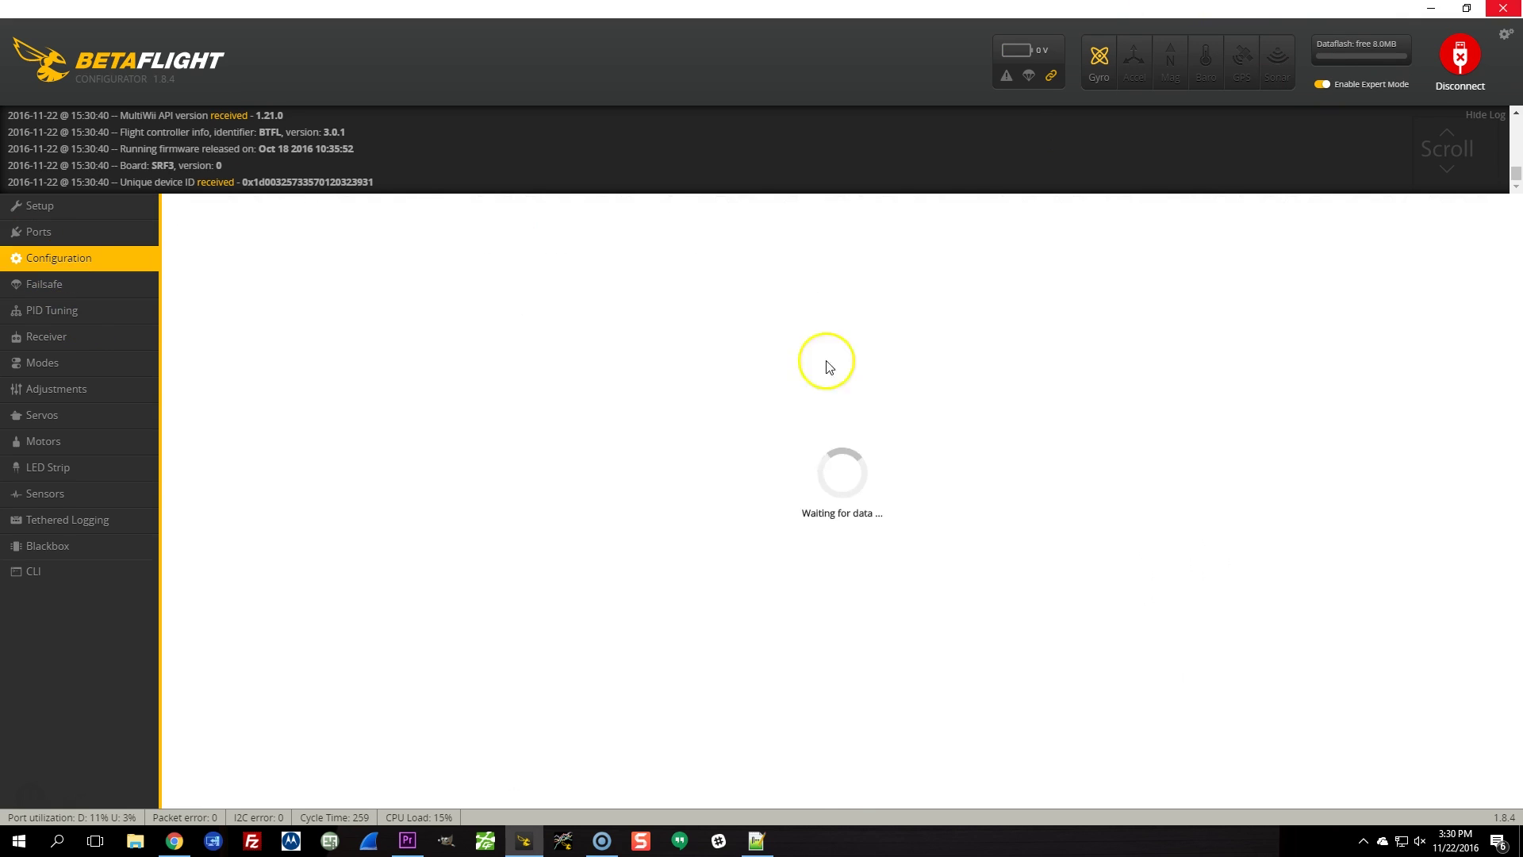
left_click(855, 489)
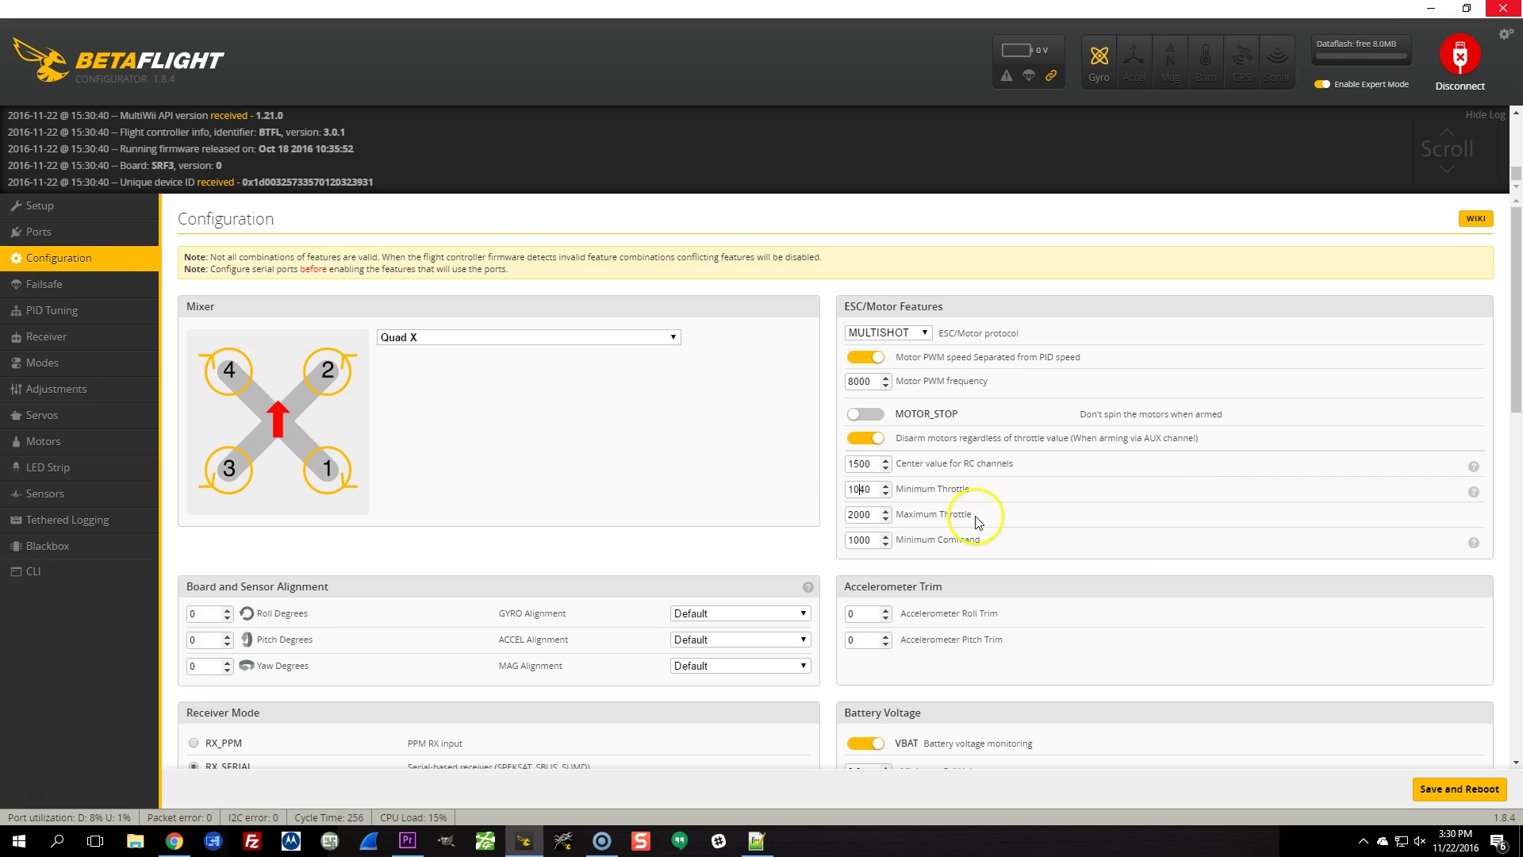
left_click(871, 490)
left_click(973, 538)
left_click(872, 491)
key("BackSpace")
type("5")
left_click(1459, 789)
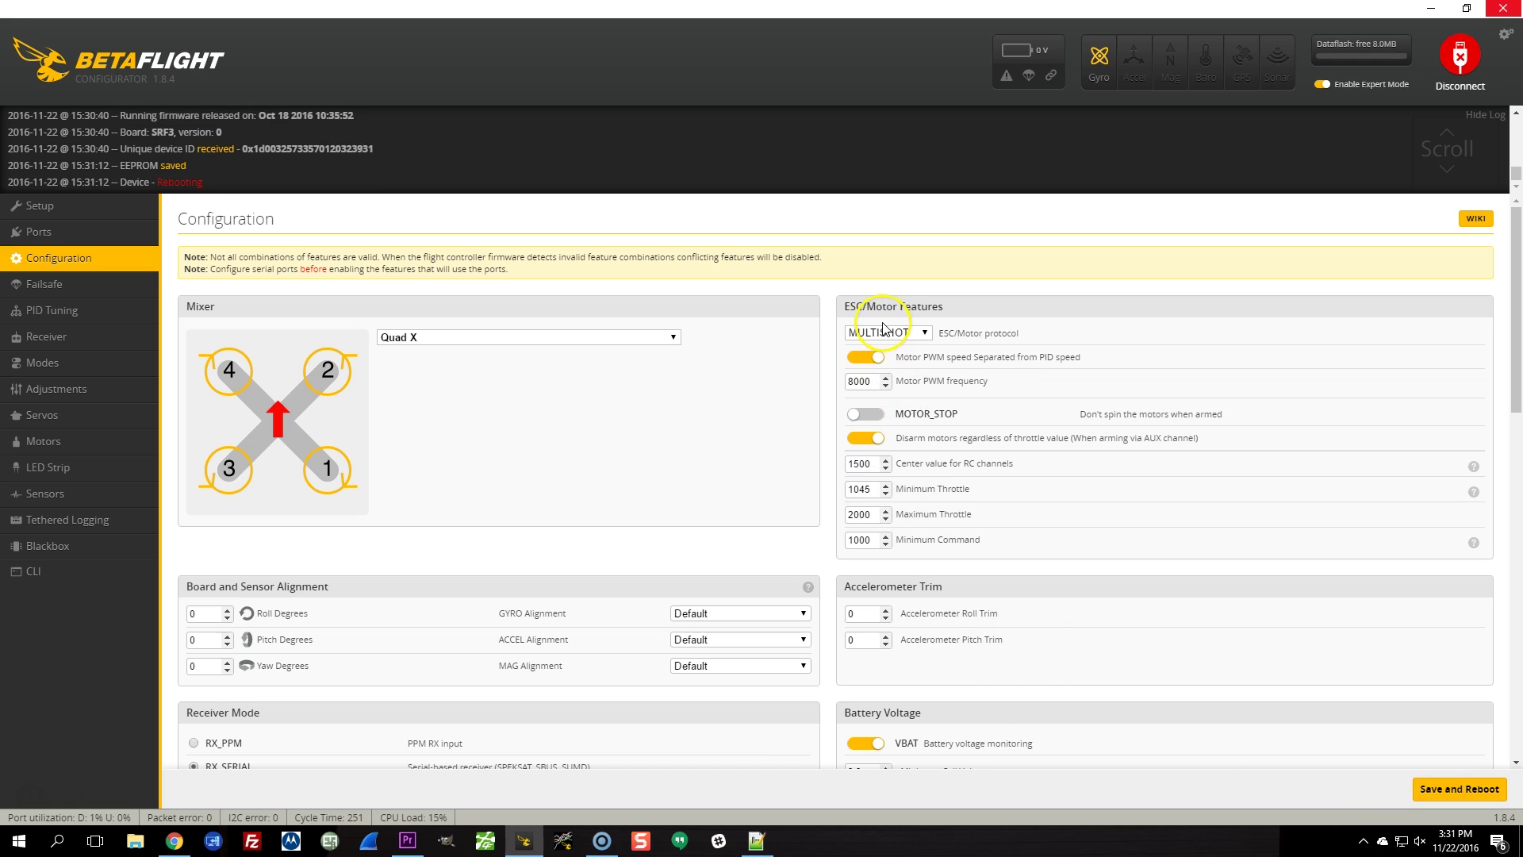
Review the receiver, battery voltage and current sensor settings in the configuration
scroll(626, 567, "down", 4)
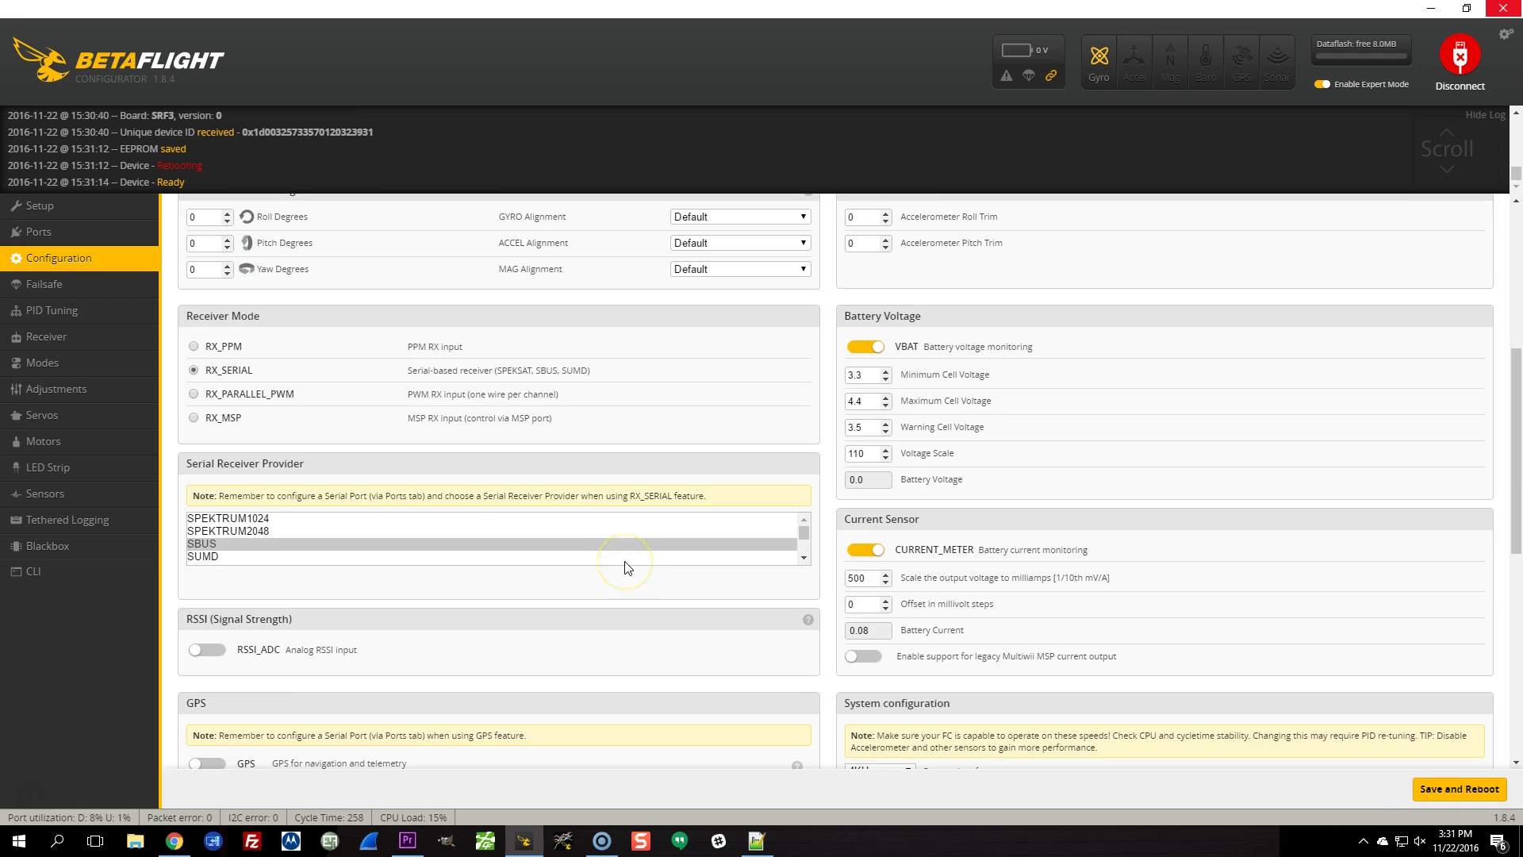